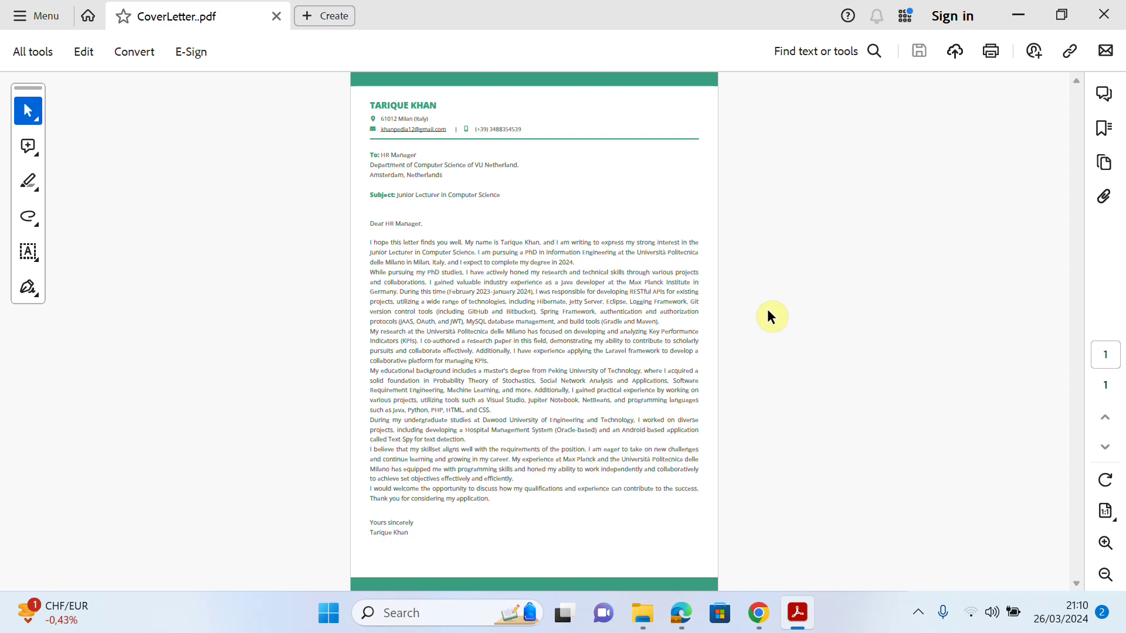
Switch from CoverLetter.pdf in Acrobat Reader to the Google homepage in Chrome
click(765, 593)
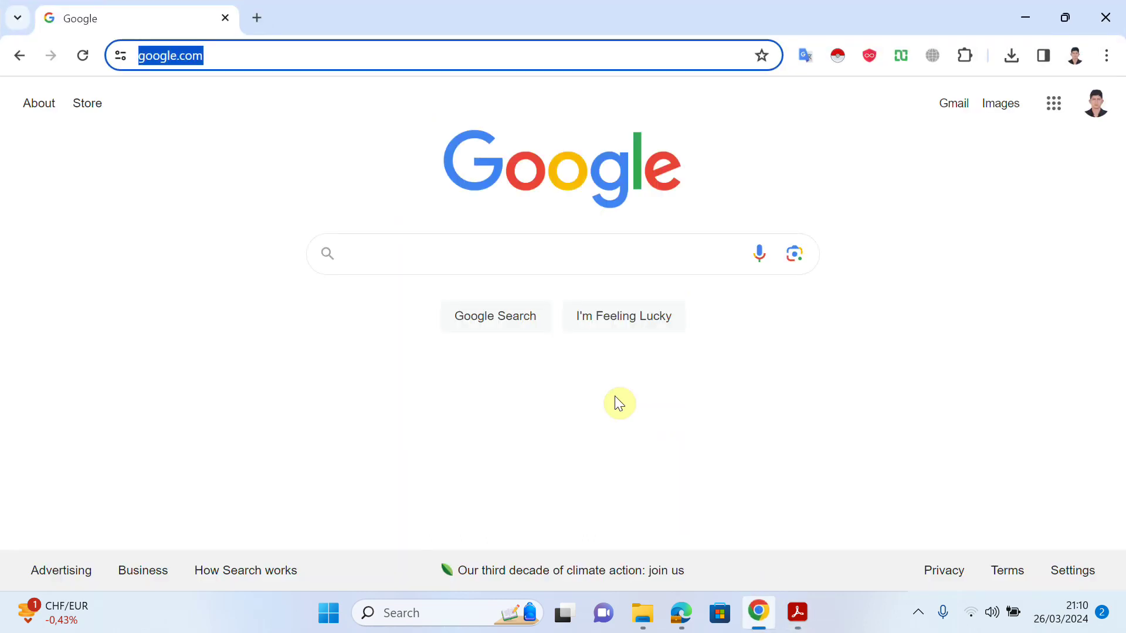
Search Google for 'europass cv' and open the Home | Europass result in a new tab
click(397, 272)
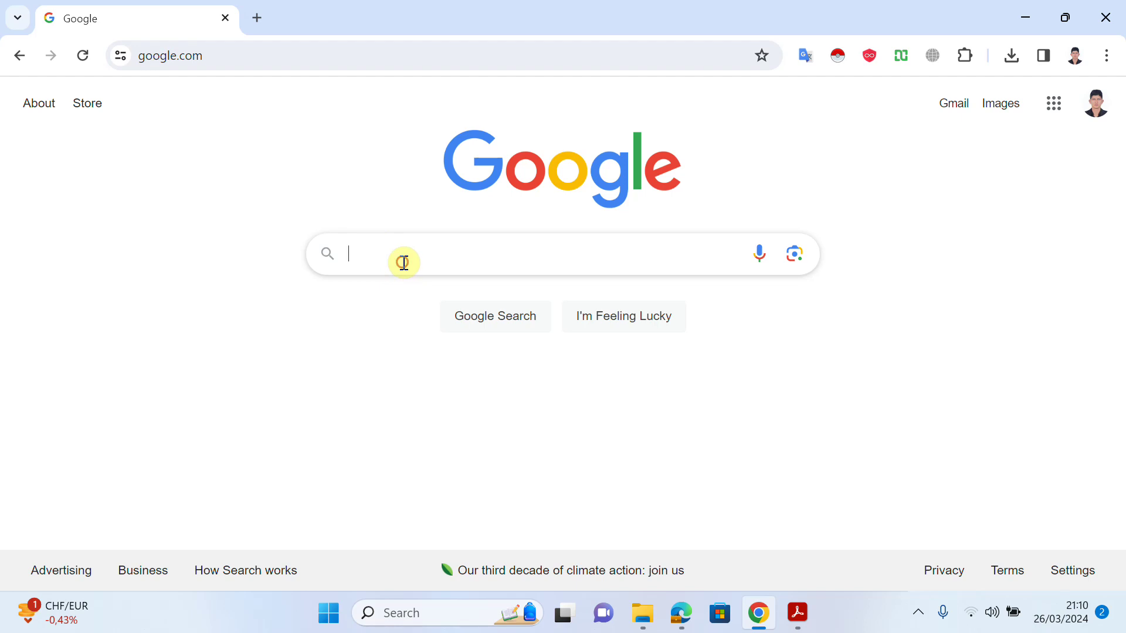
text(eur)
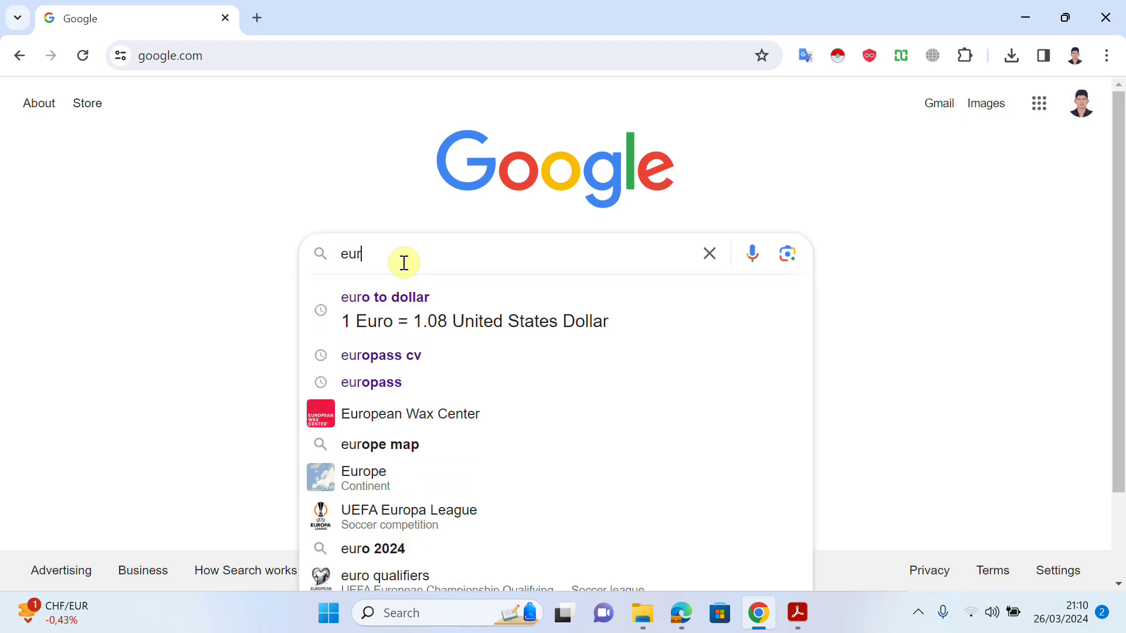
key(Down)
key(Down)
key(Return)
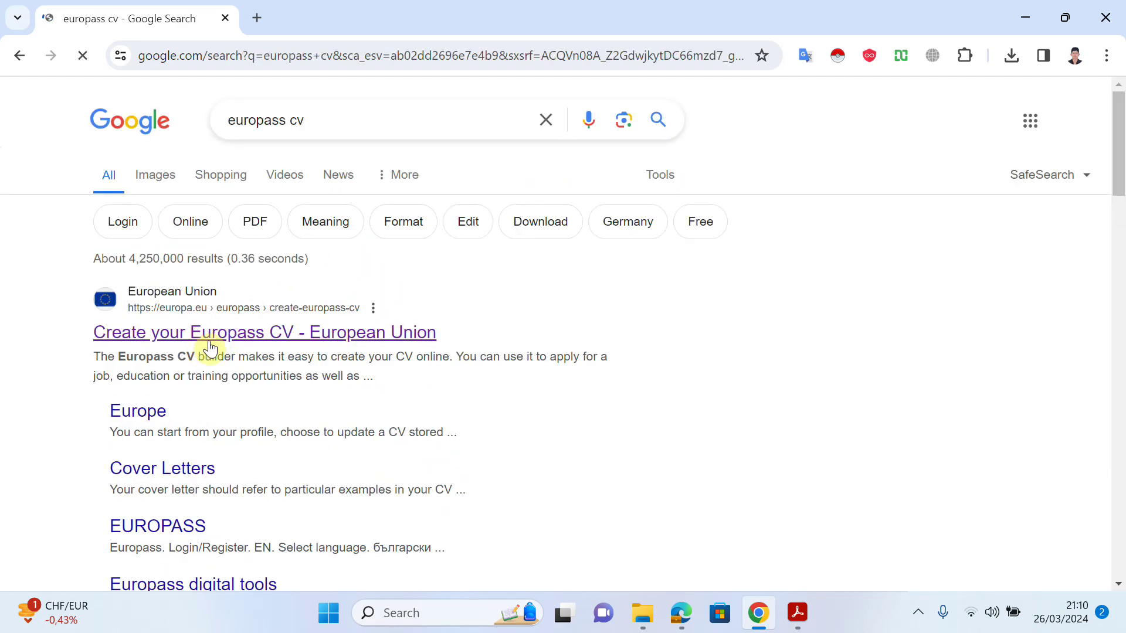
scroll(264, 319, down, 3)
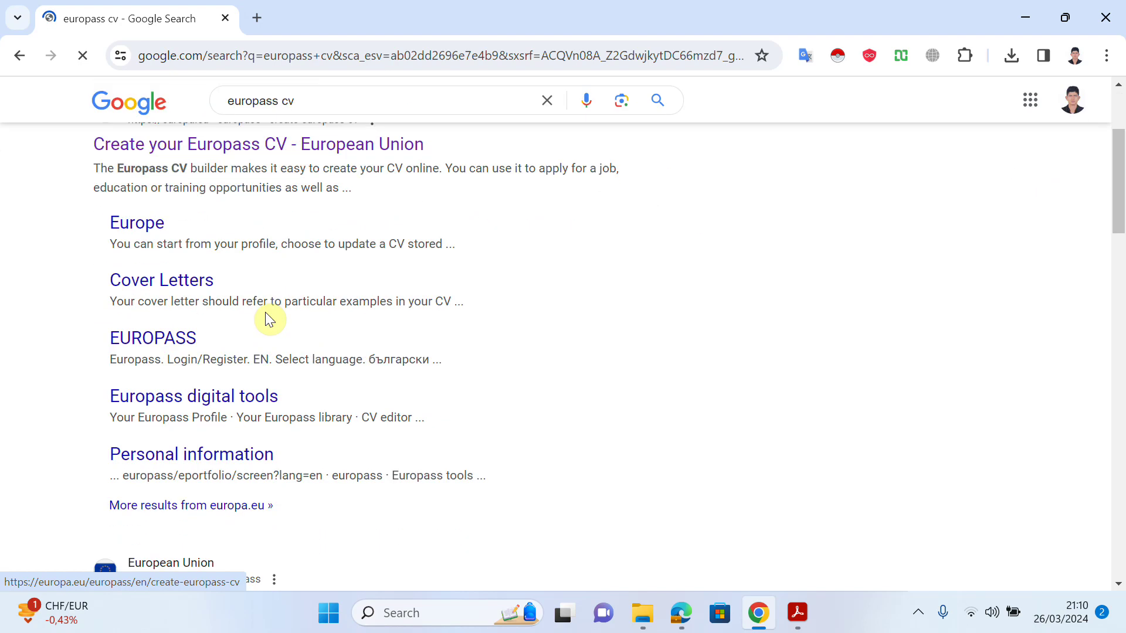
scroll(782, 194, down, 6)
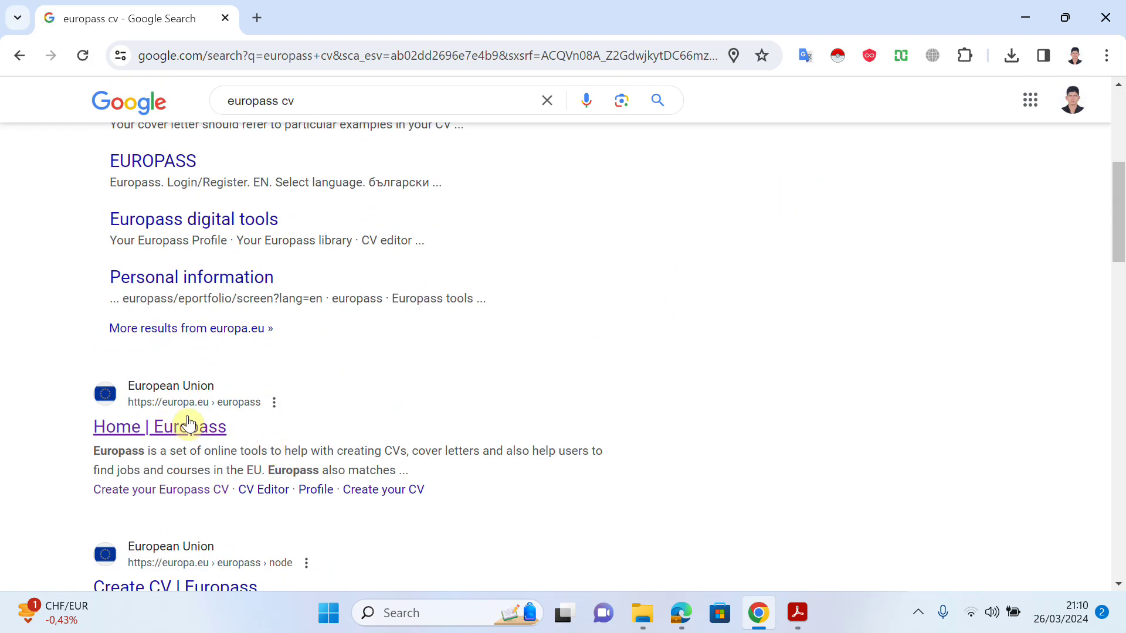
middle_click(206, 429)
click(322, 7)
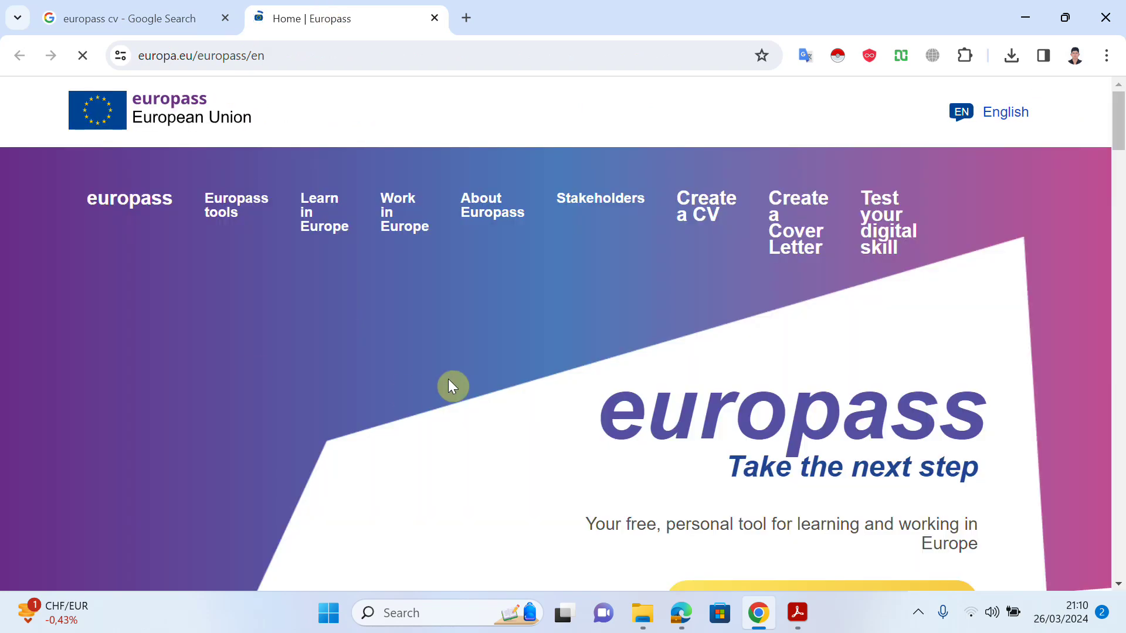
Start a brand-new cover letter from the Europass Create Cover Letter tool
scroll(449, 383, down, 3)
scroll(448, 379, up, 3)
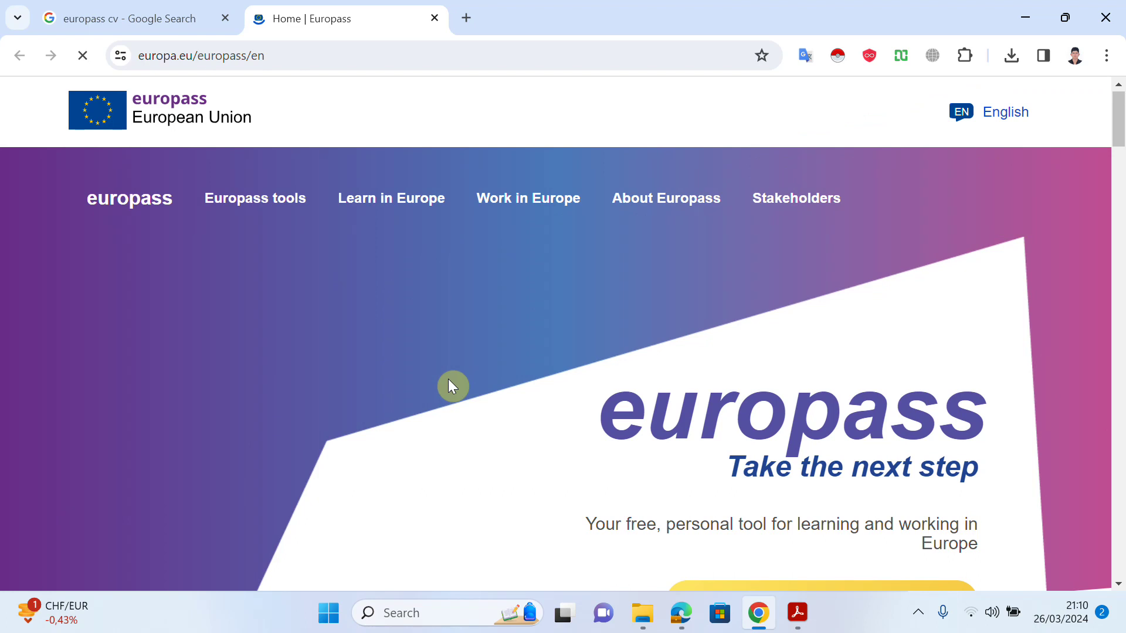
scroll(449, 381, down, 8)
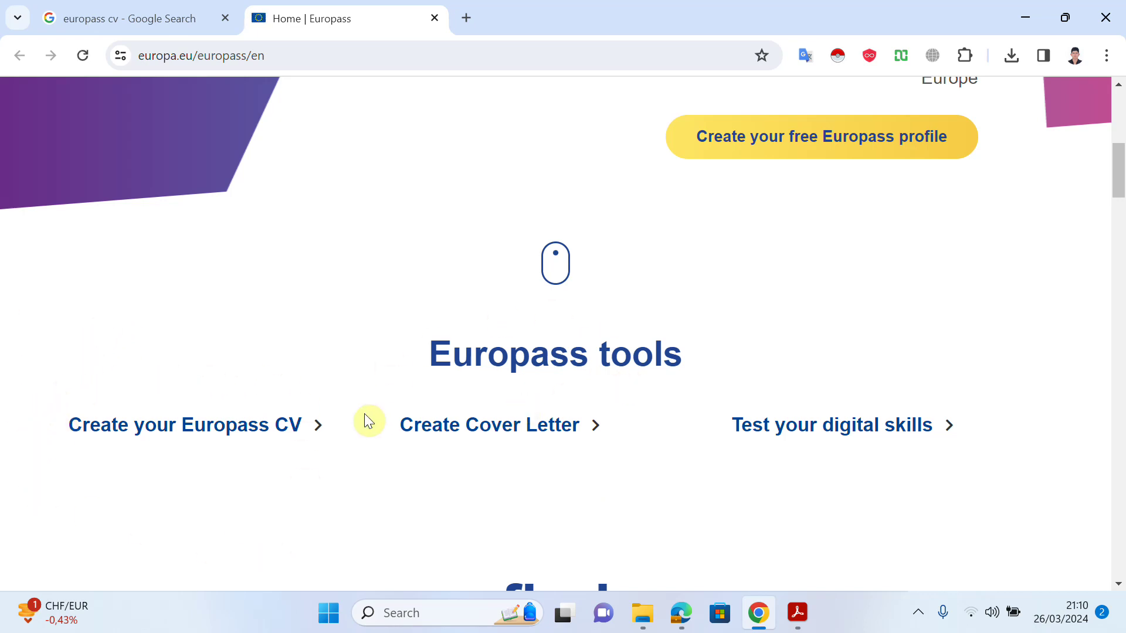
click(514, 424)
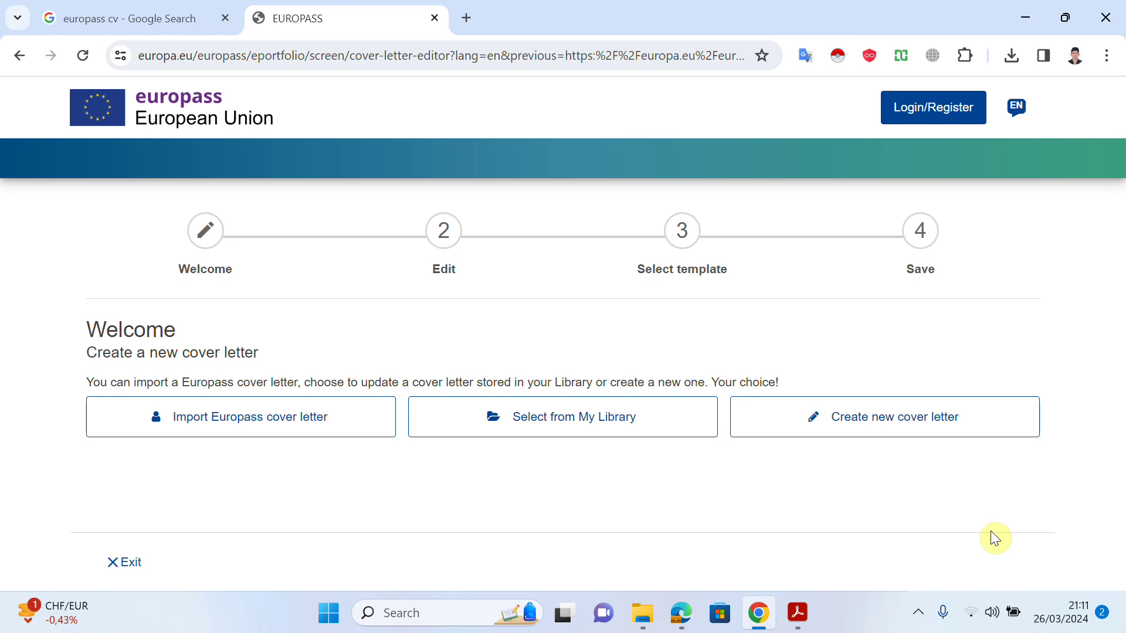
click(901, 421)
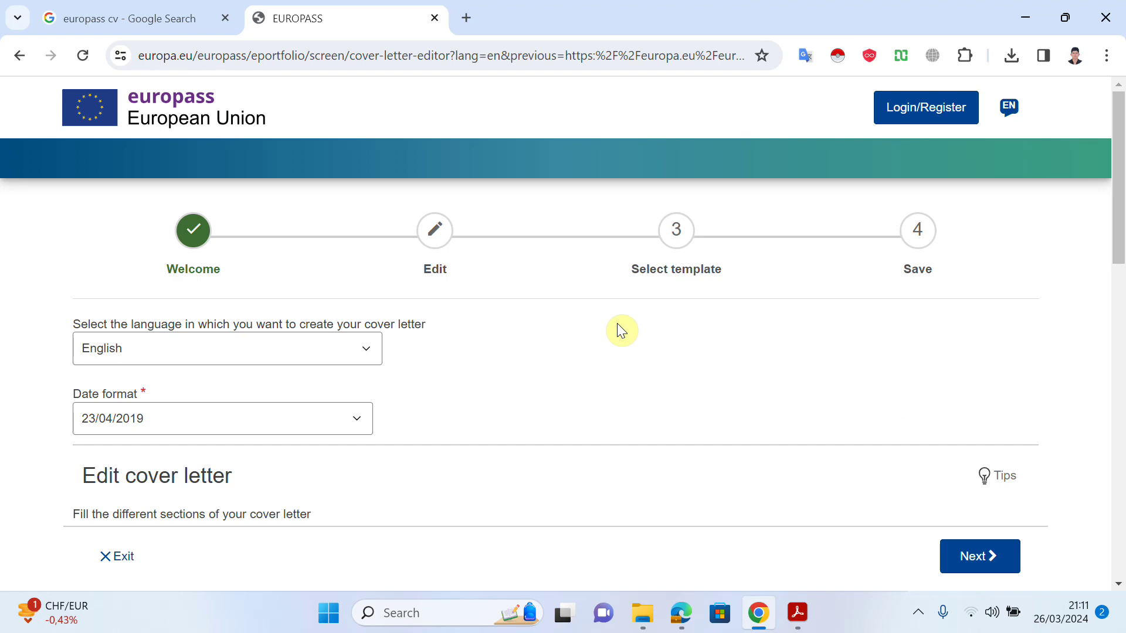
Focus the sender's First name(s) field, then bring CoverLetter.pdf up in Acrobat for reference
scroll(617, 328, down, 4)
scroll(620, 329, down, 1)
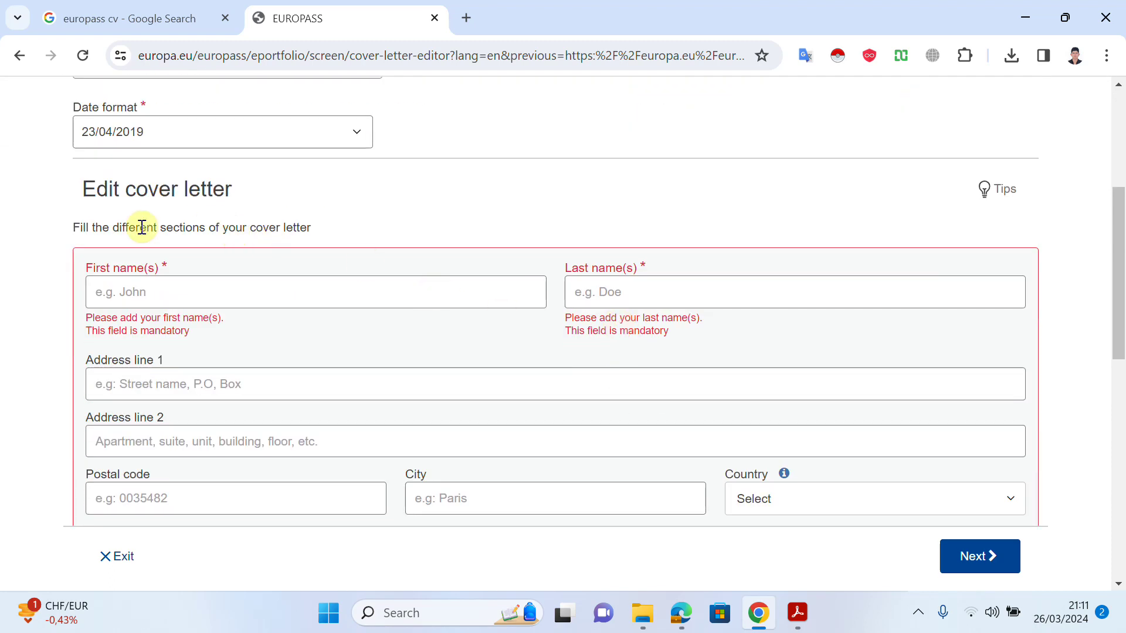
scroll(241, 417, down, 1)
scroll(237, 410, up, 1)
scroll(237, 409, down, 1)
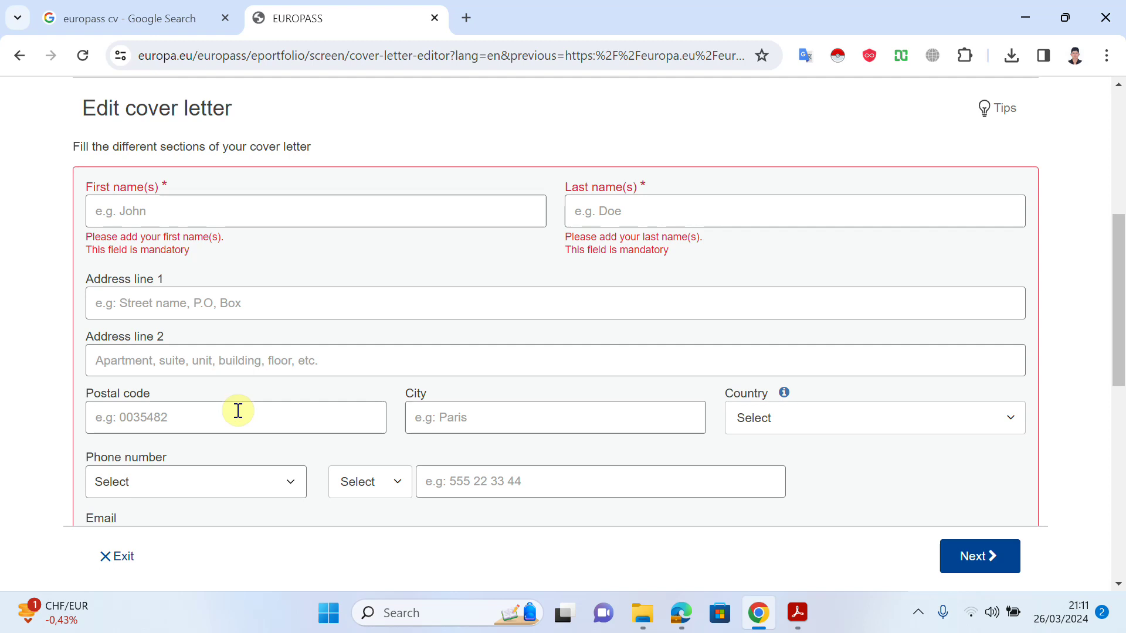
click(153, 205)
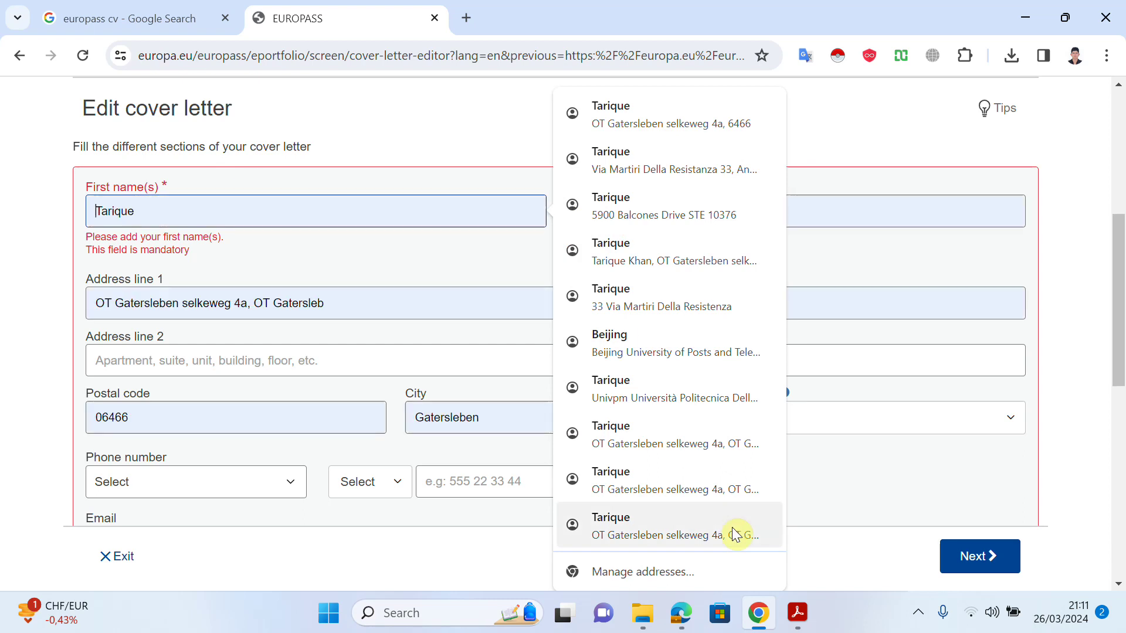
click(795, 622)
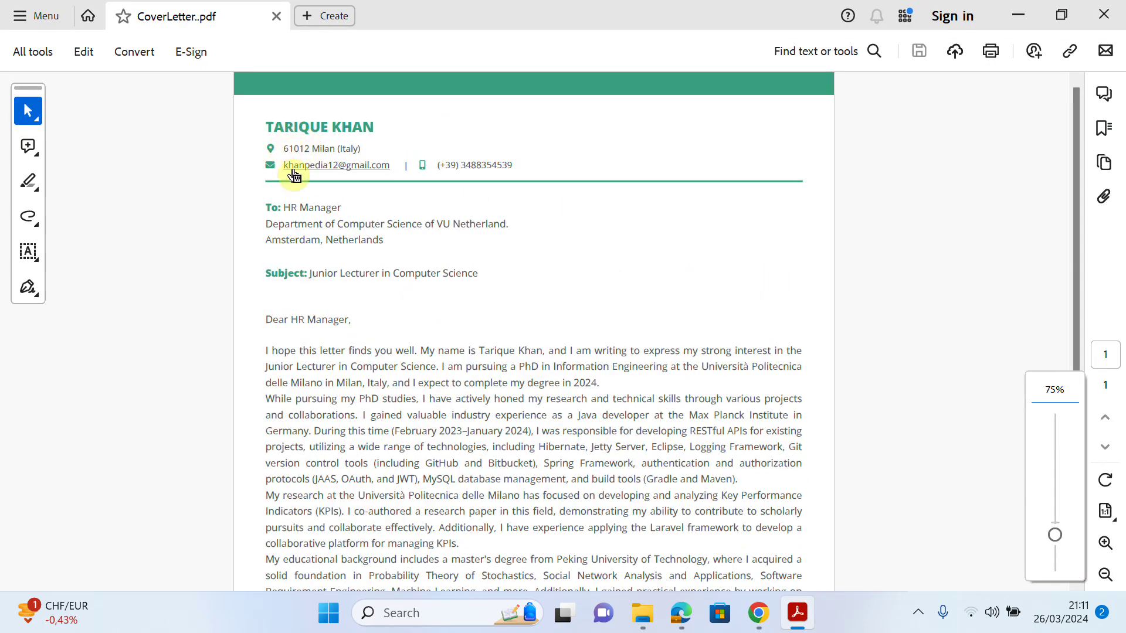
Enter the sender's first and last name in the Europass form
key(alt+Tab)
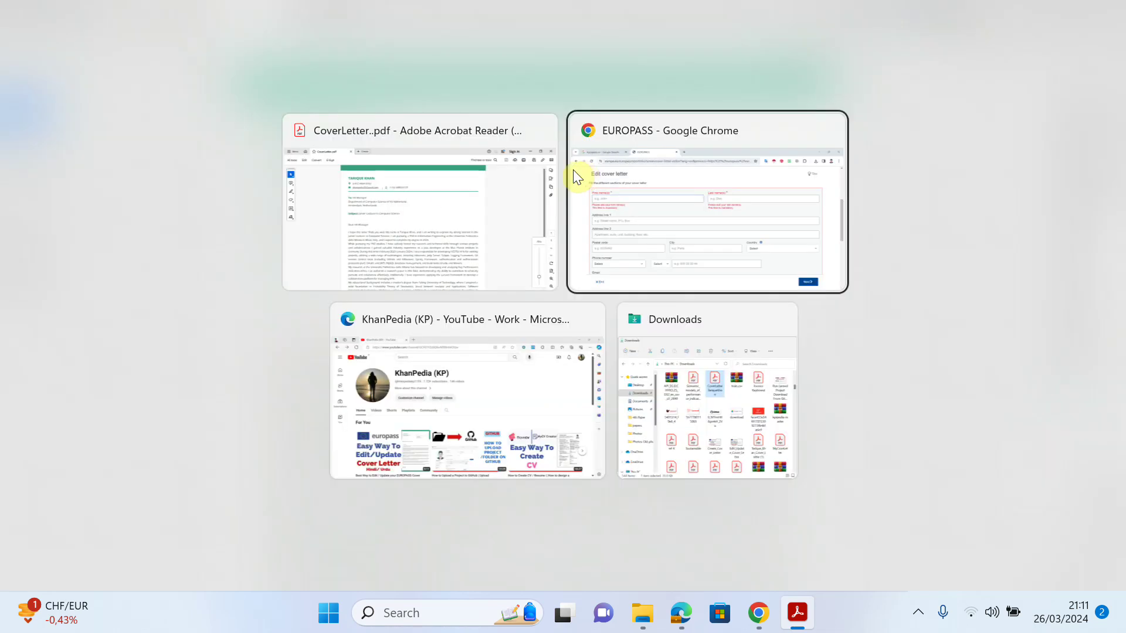
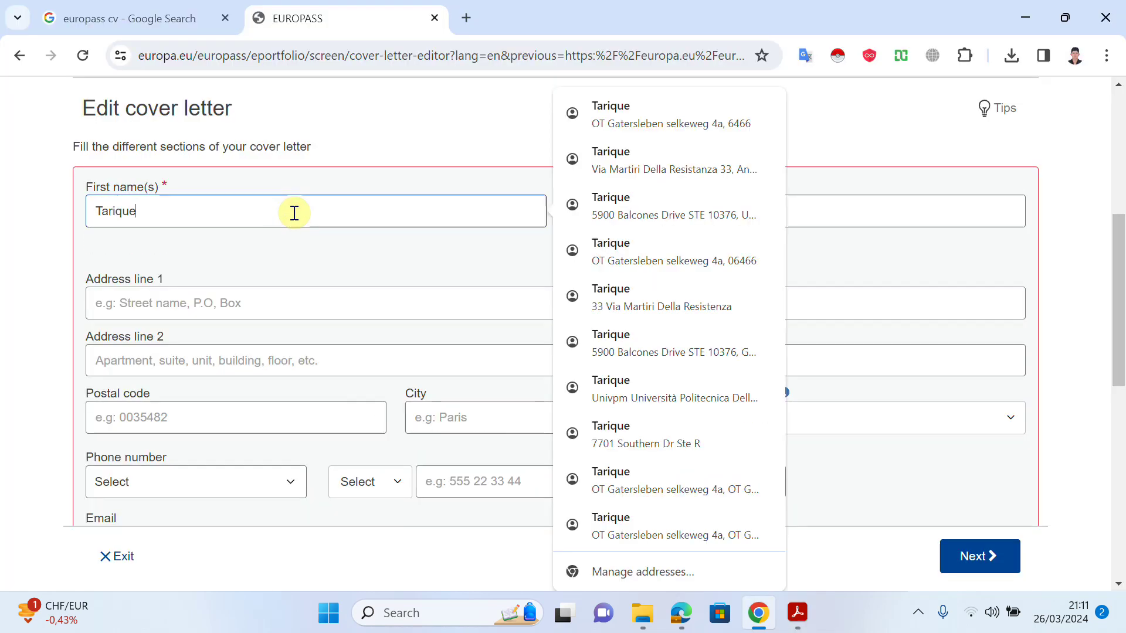
key(Tab)
key(Tab)
Check the PDF, then enter the sender's postal code and the city Milano
key(alt+Tab)
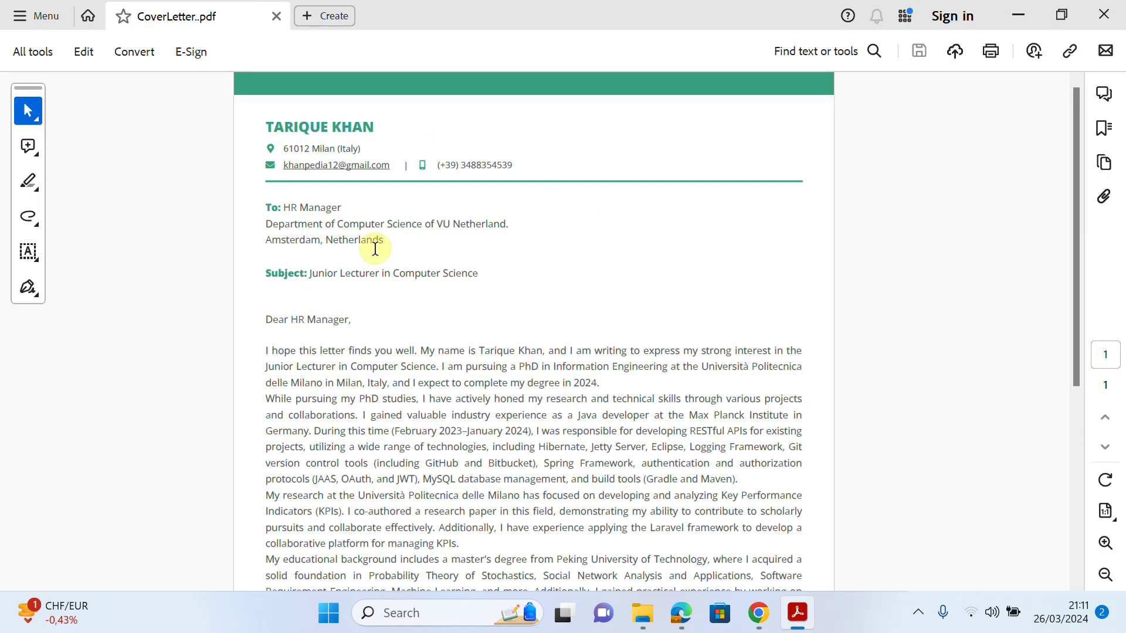
key(alt+Tab)
click(206, 392)
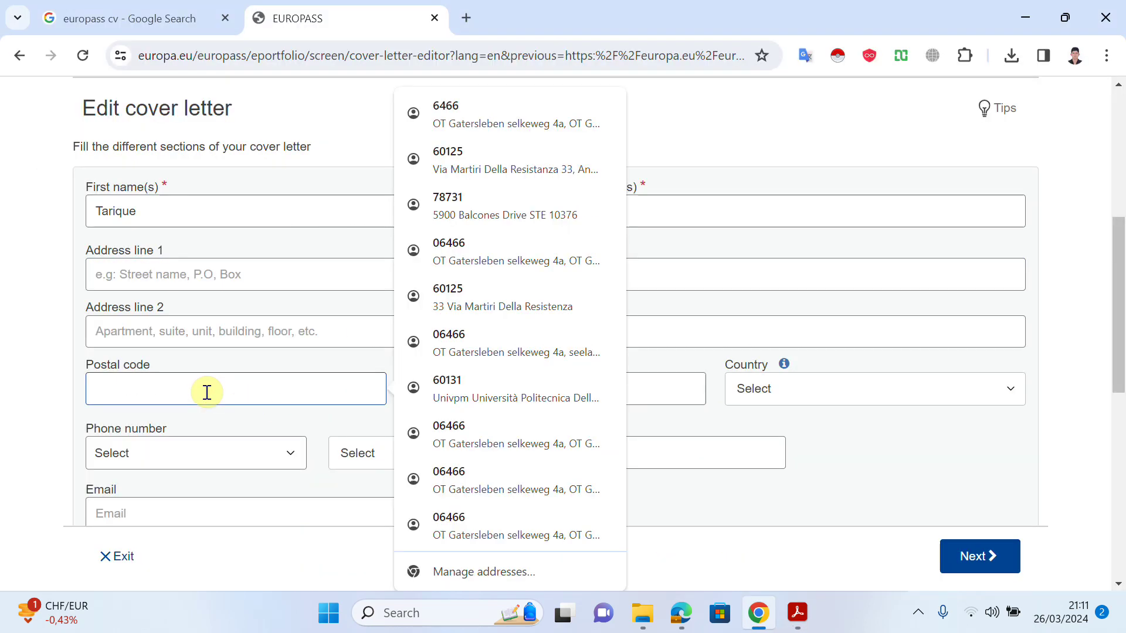
text(20122)
key(Tab)
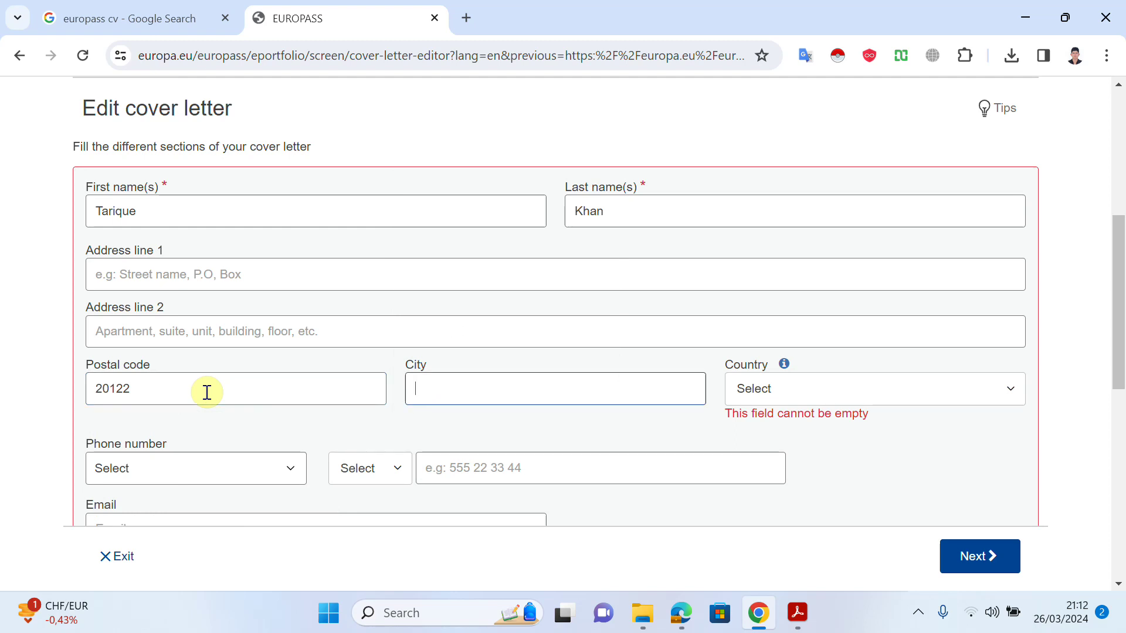
text(Milano)
Set the sender's country to Italy
double_click(122, 390)
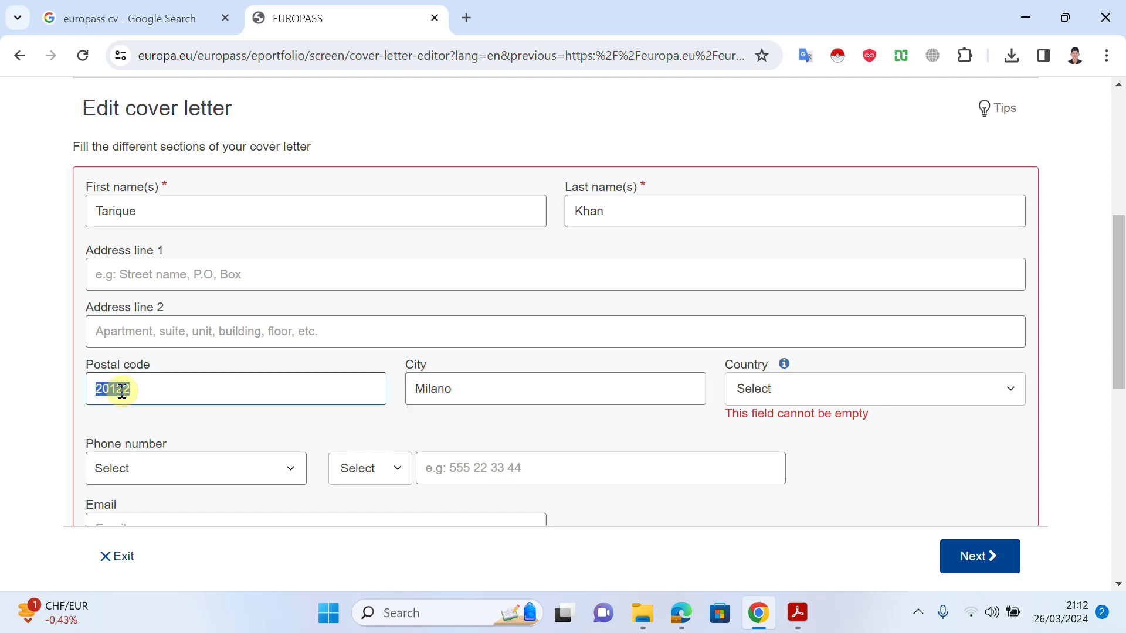
click(752, 390)
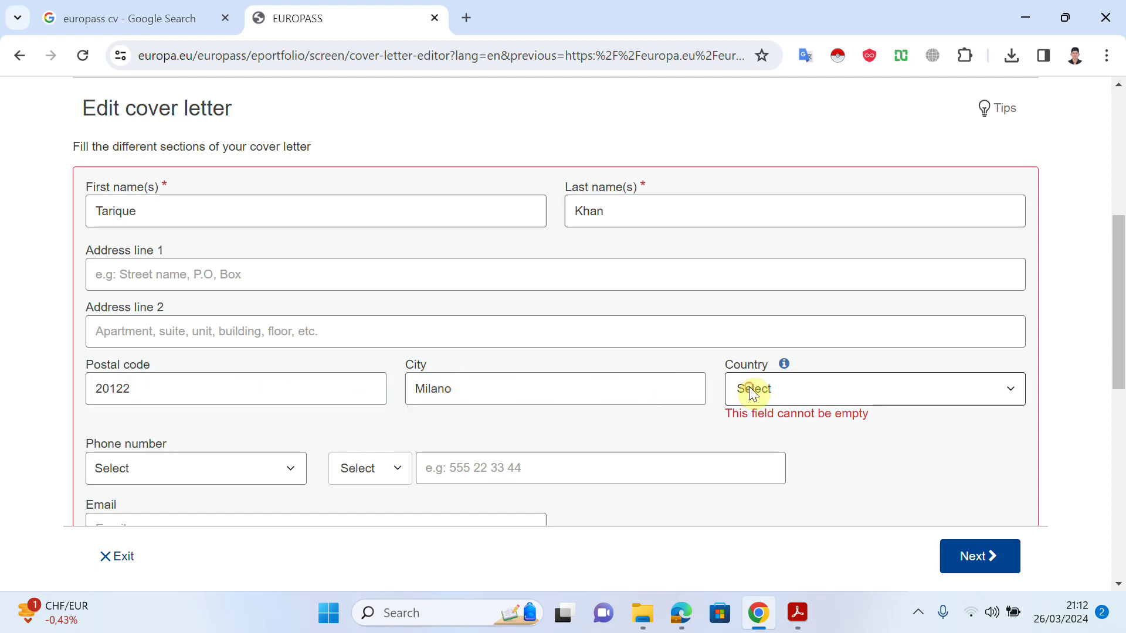
text(ita)
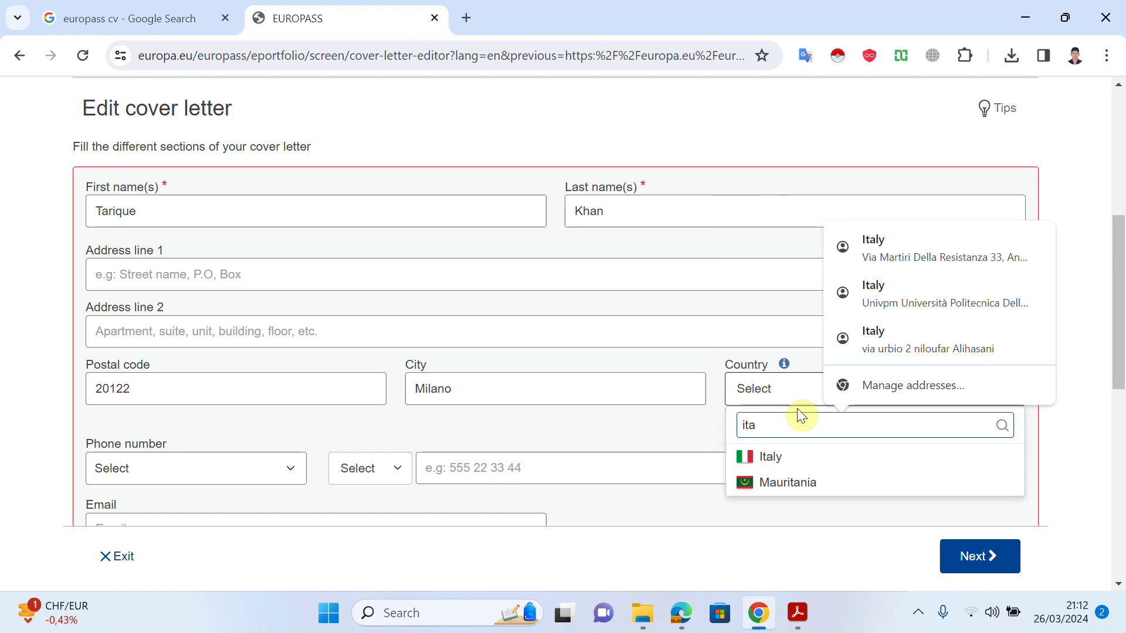
click(772, 460)
scroll(395, 465, down, 1)
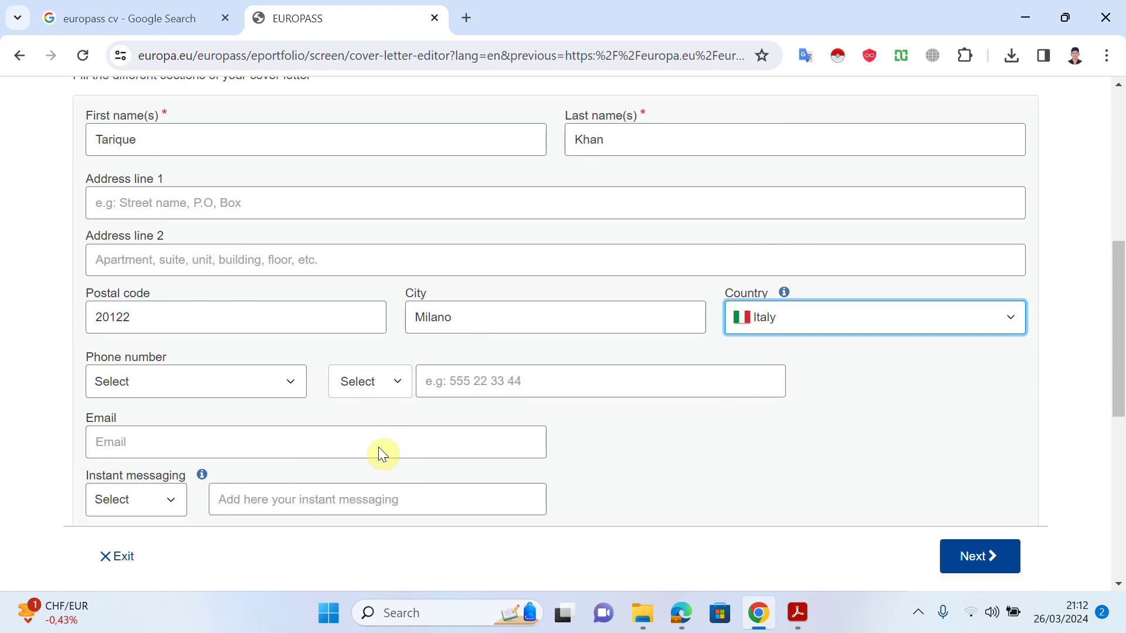
Add the sender's Mobile phone number with the Italy +39 dialling code
click(273, 371)
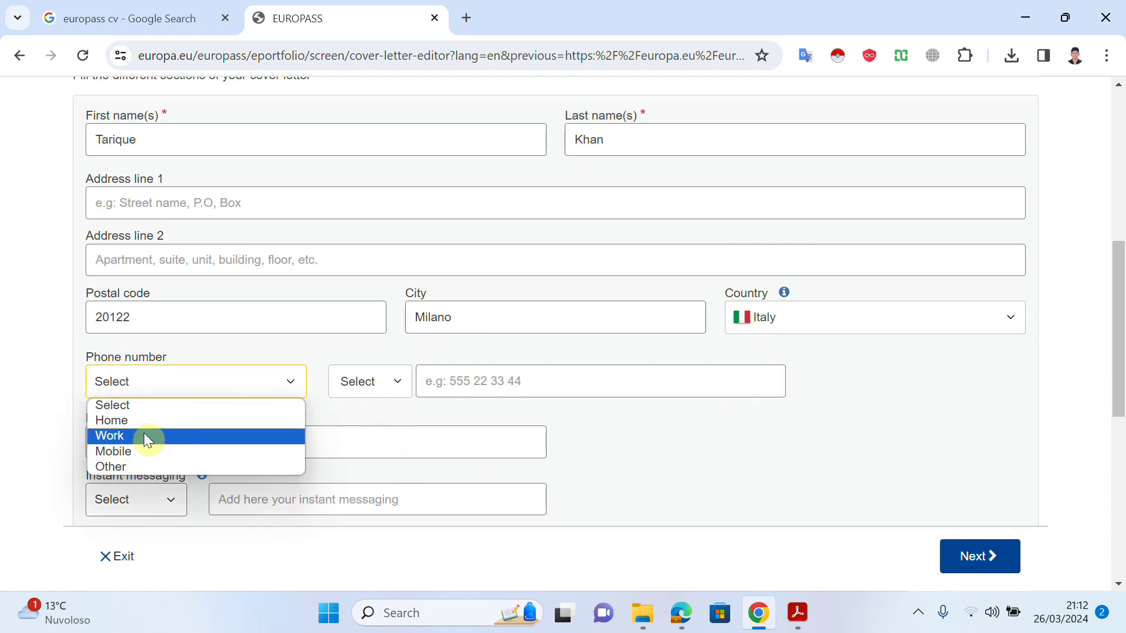
click(134, 450)
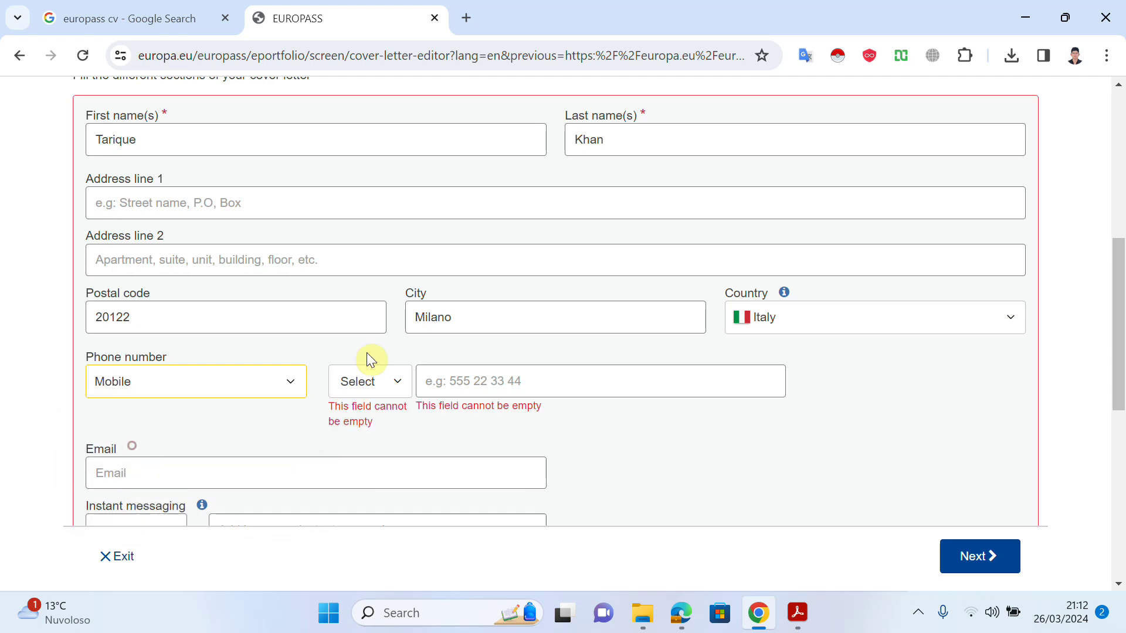
click(402, 388)
click(402, 388)
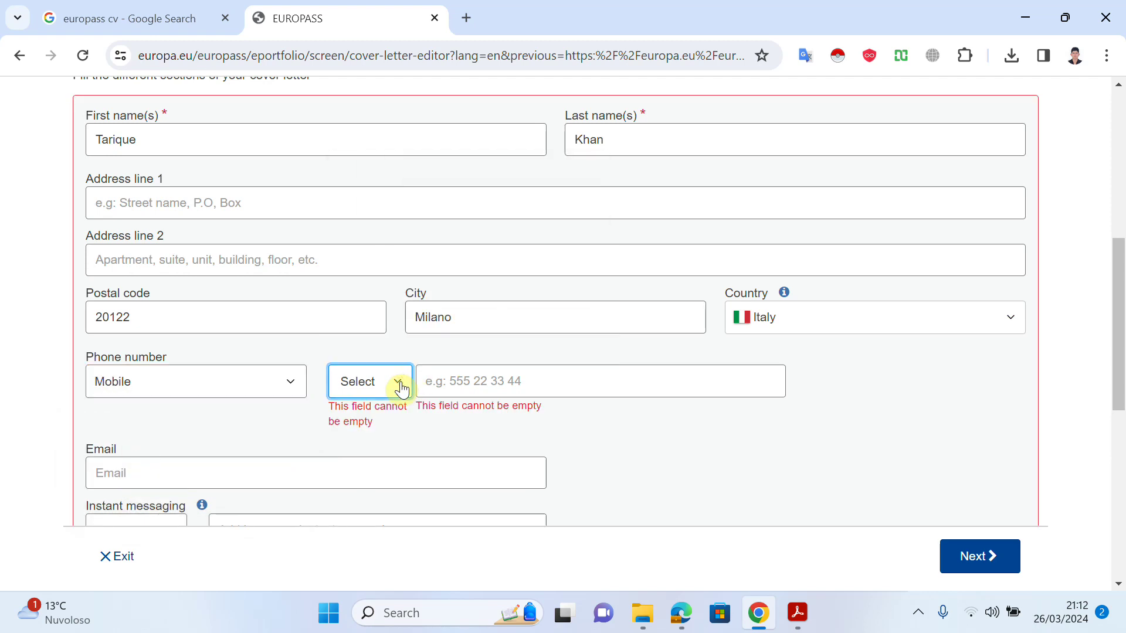
click(402, 388)
text(ita)
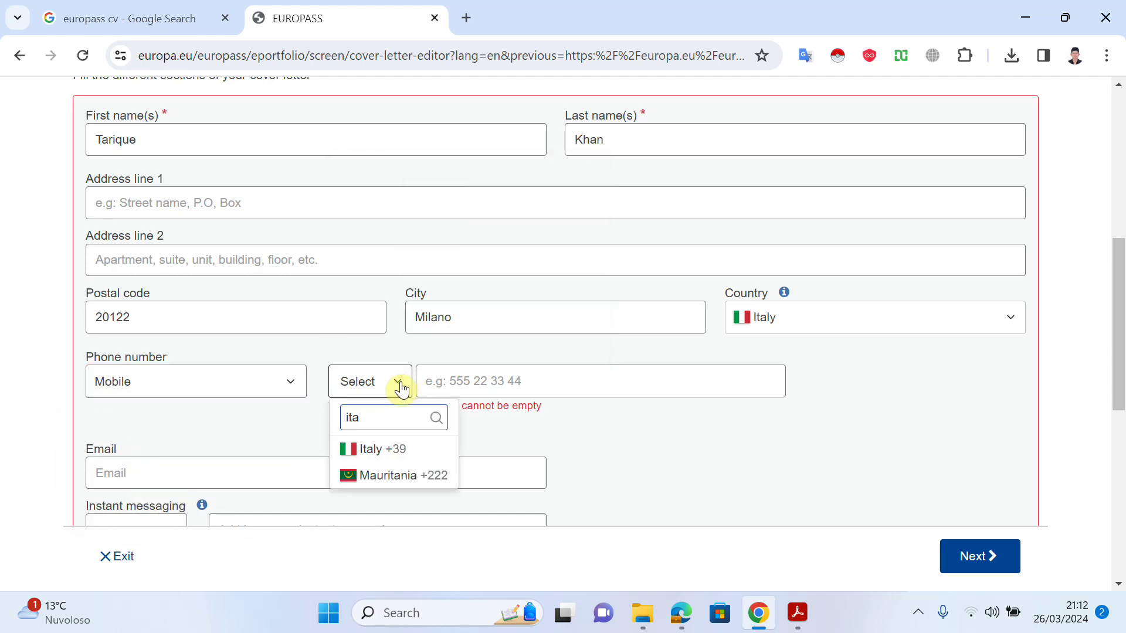
click(379, 453)
click(469, 372)
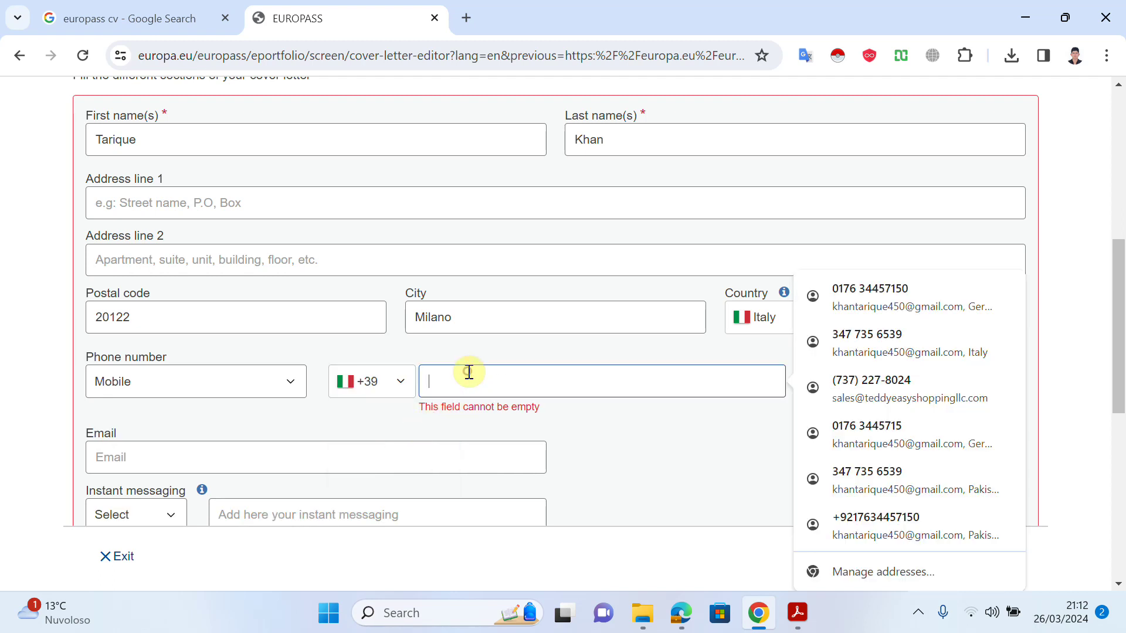
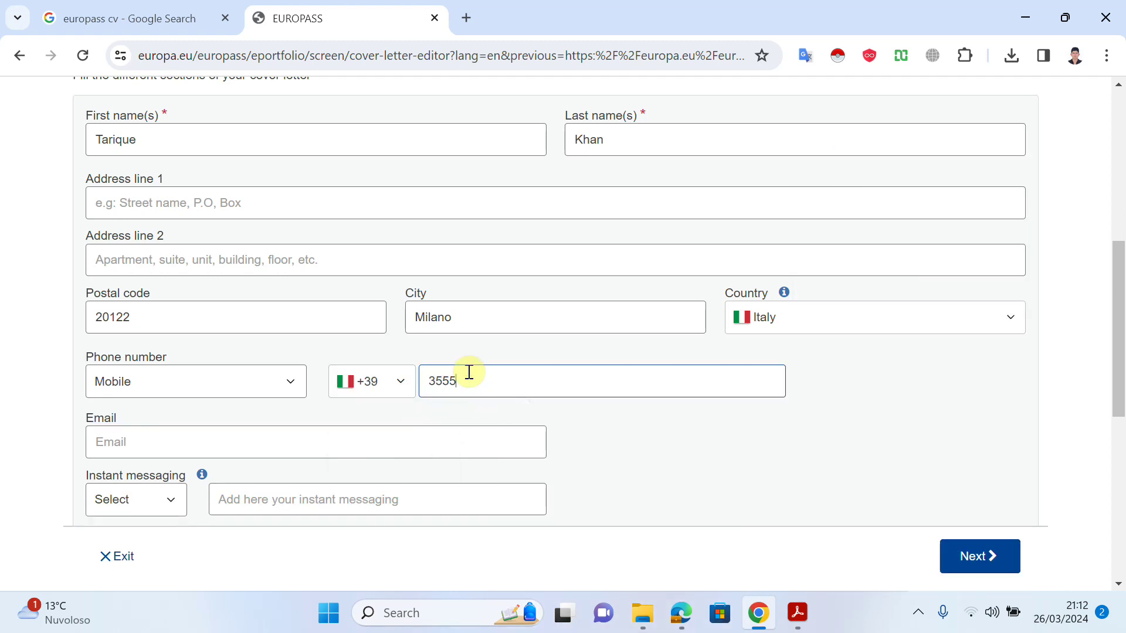
scroll(505, 392, down, 1)
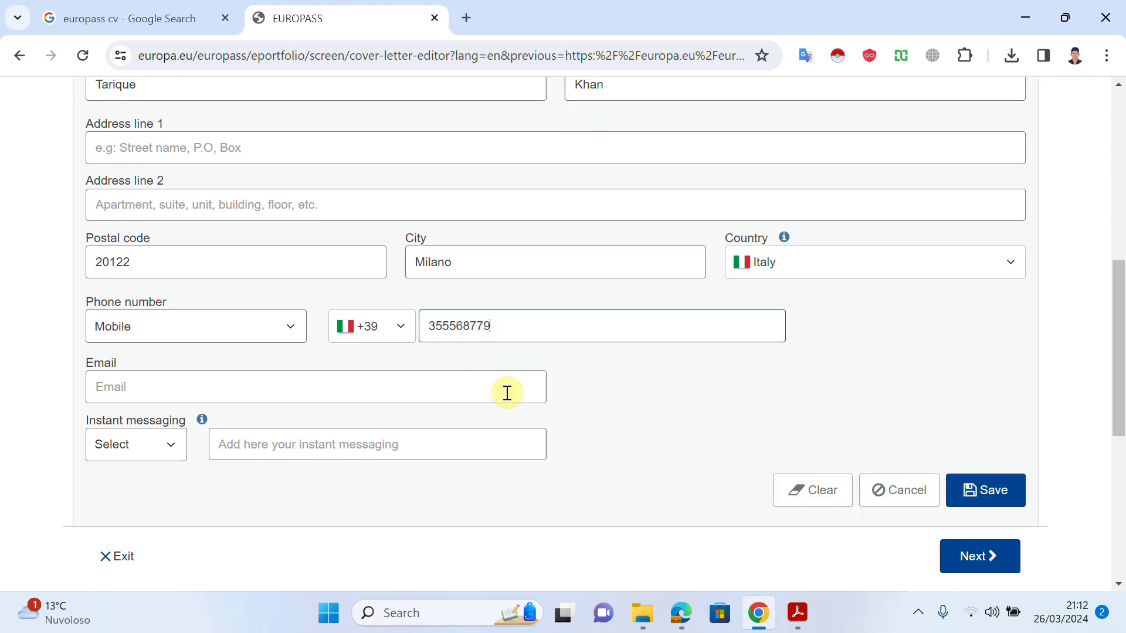
Fill in the sender's e-mail address from the autofill suggestion and save the contact details
click(431, 396)
text(khan)
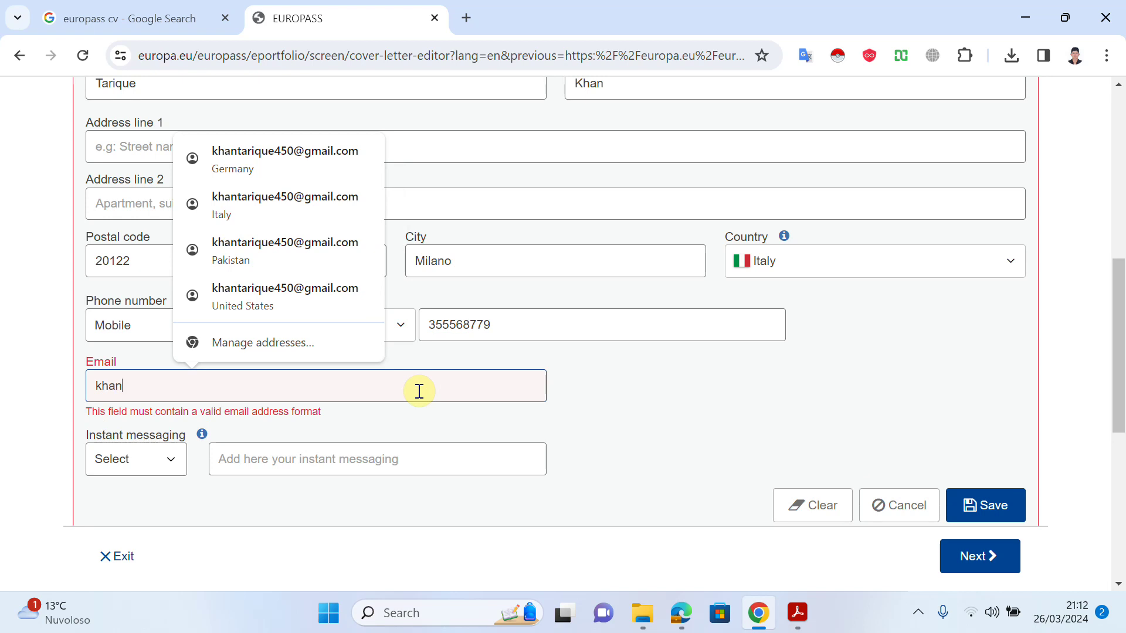
text(pedia)
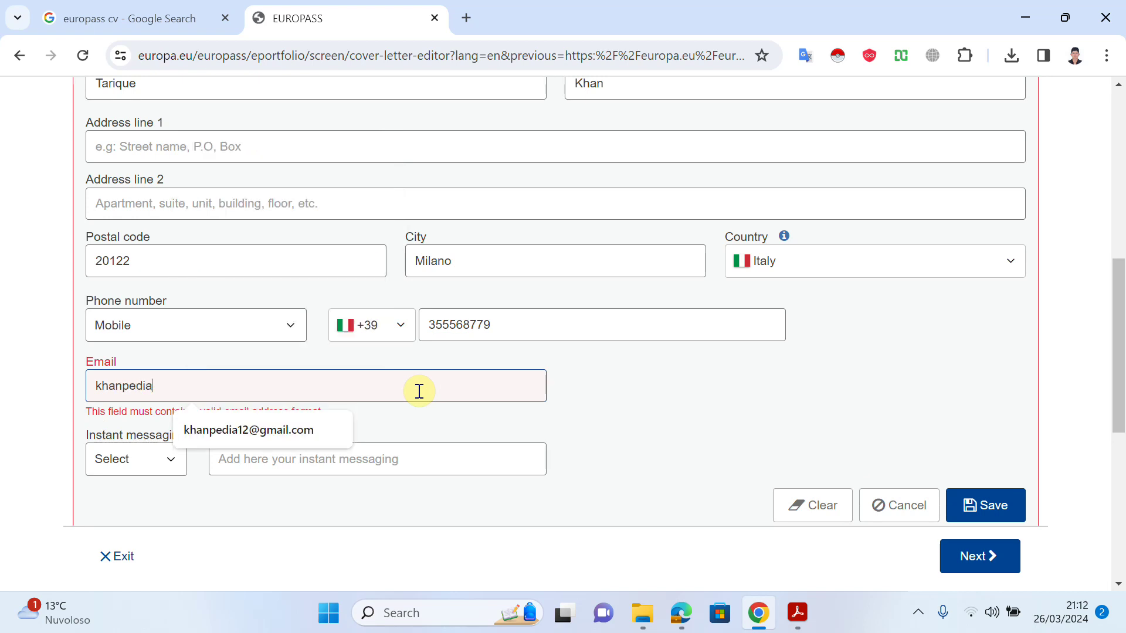
key(Down)
key(Return)
scroll(417, 391, down, 2)
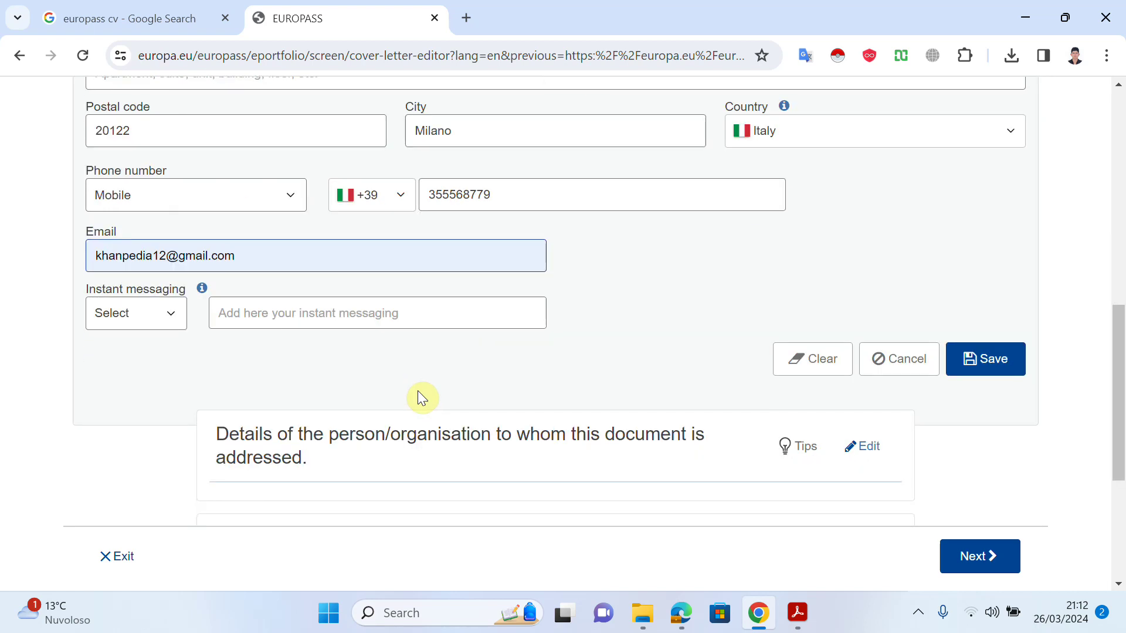
click(1006, 355)
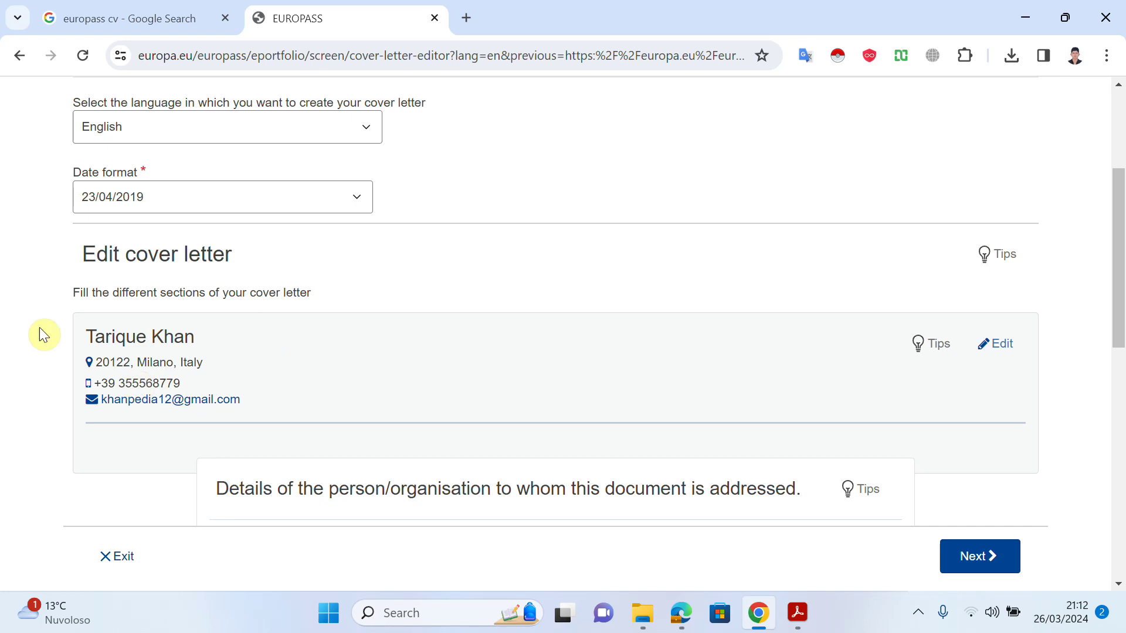
Set the addressee's title to Dr
scroll(272, 359, down, 2)
scroll(272, 359, down, 2)
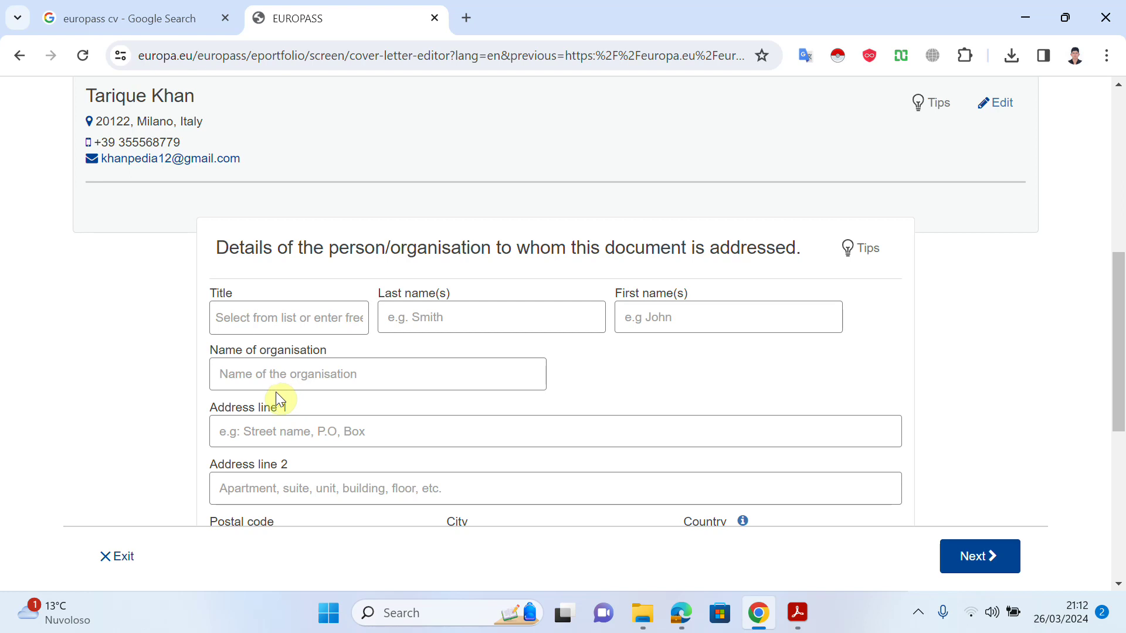
scroll(519, 379, down, 1)
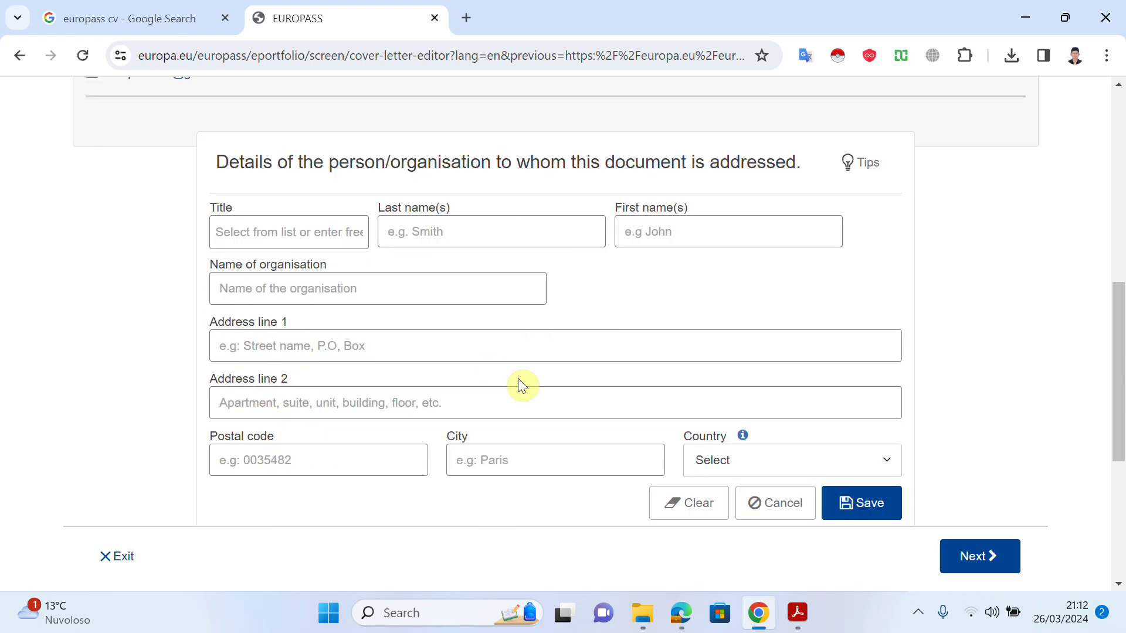
click(340, 230)
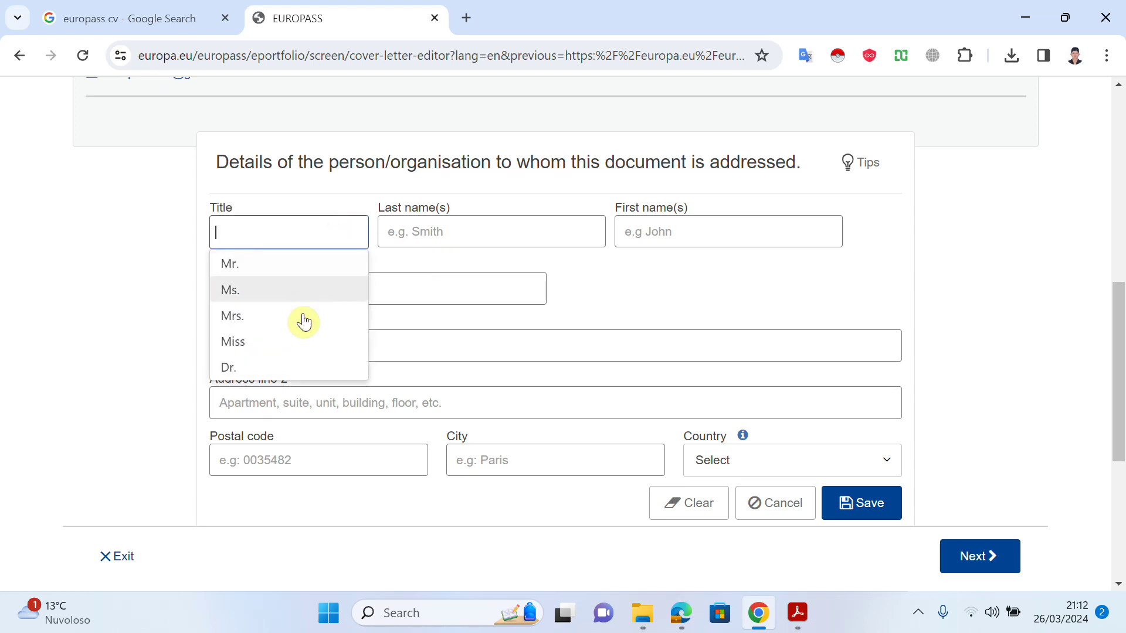
scroll(304, 323, down, 1)
scroll(303, 323, up, 1)
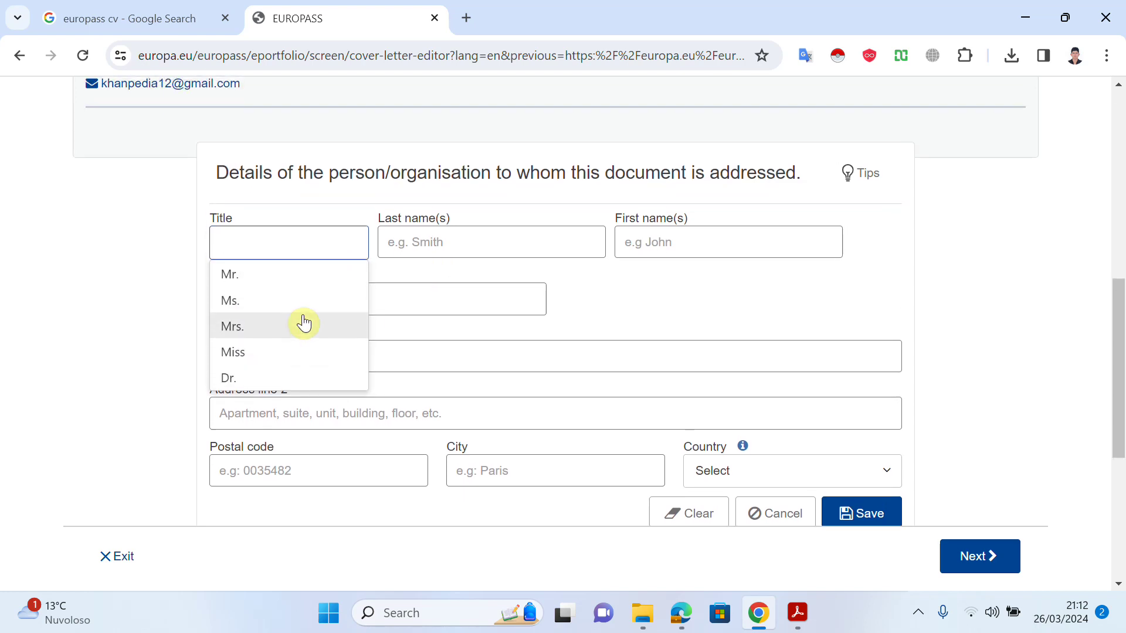
click(243, 379)
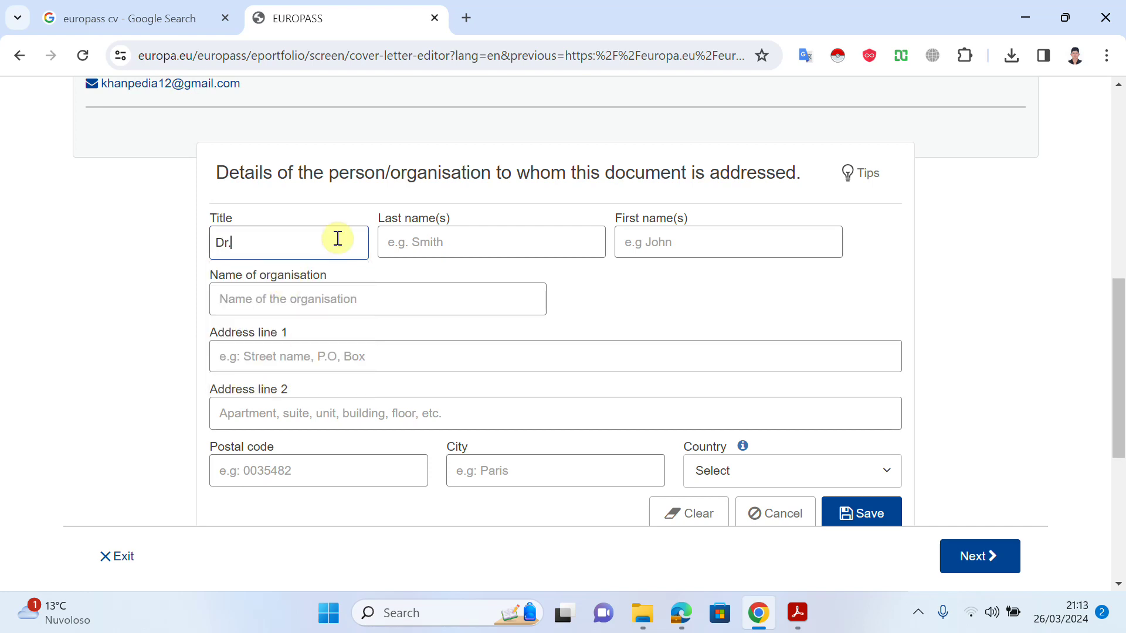
Enter the addressee's last name and move on to the first name
click(439, 245)
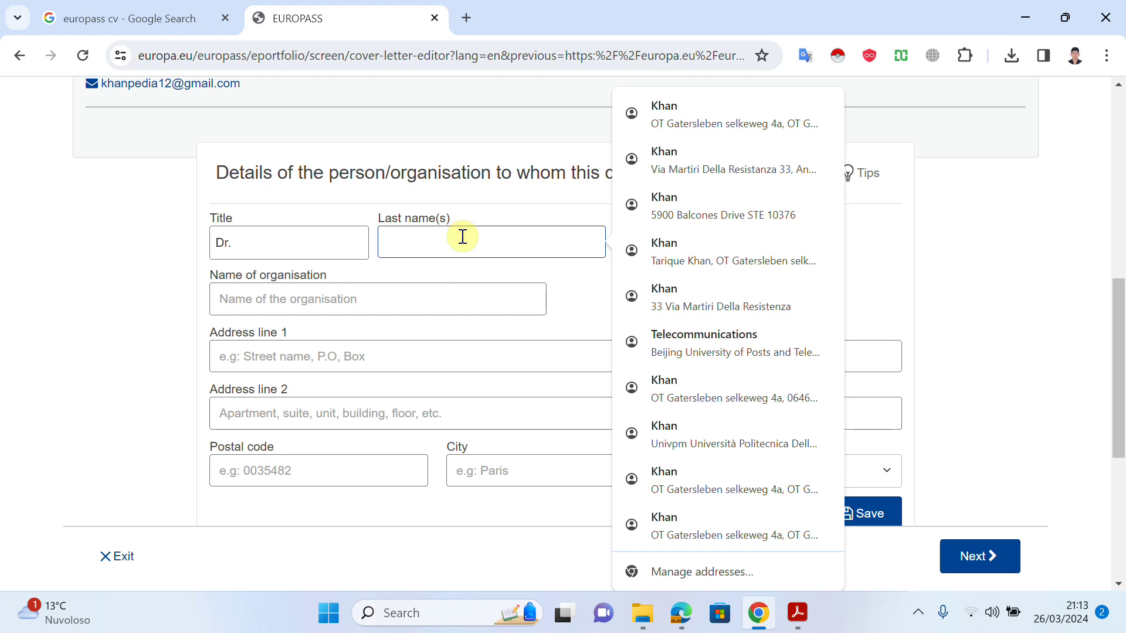
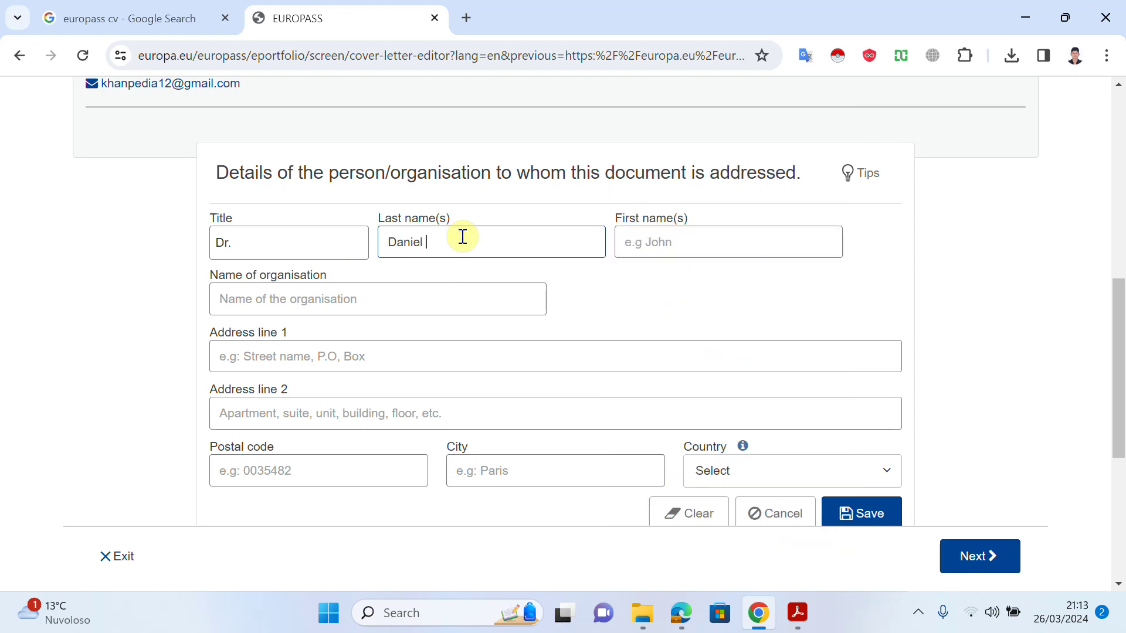
key(Tab)
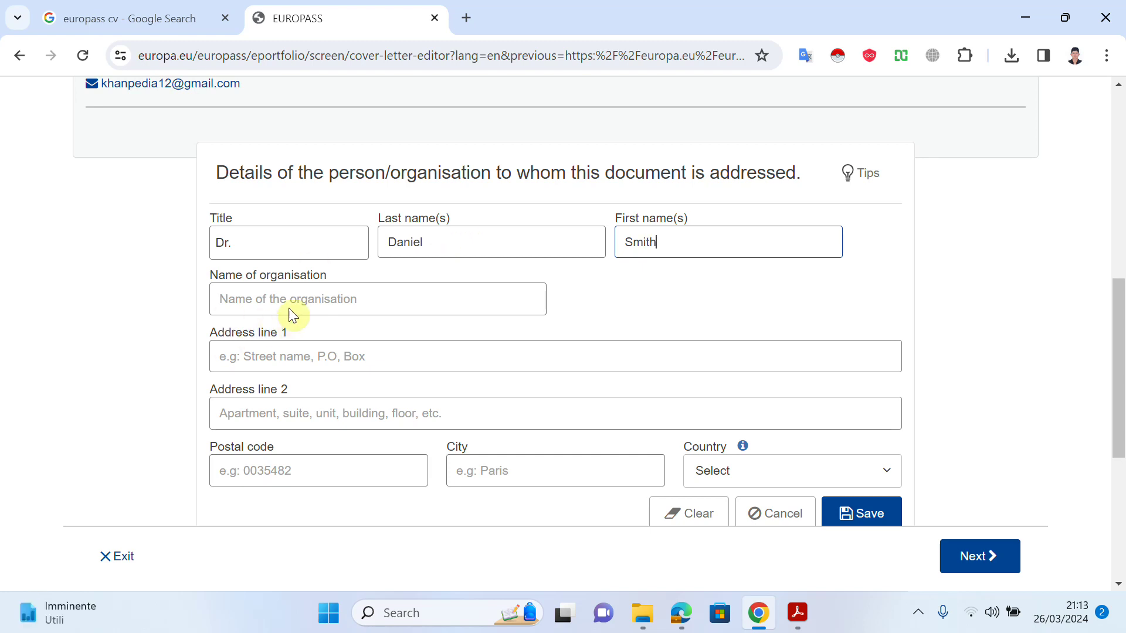
Copy the department line from the PDF into the addressee's Name of organisation field
click(796, 613)
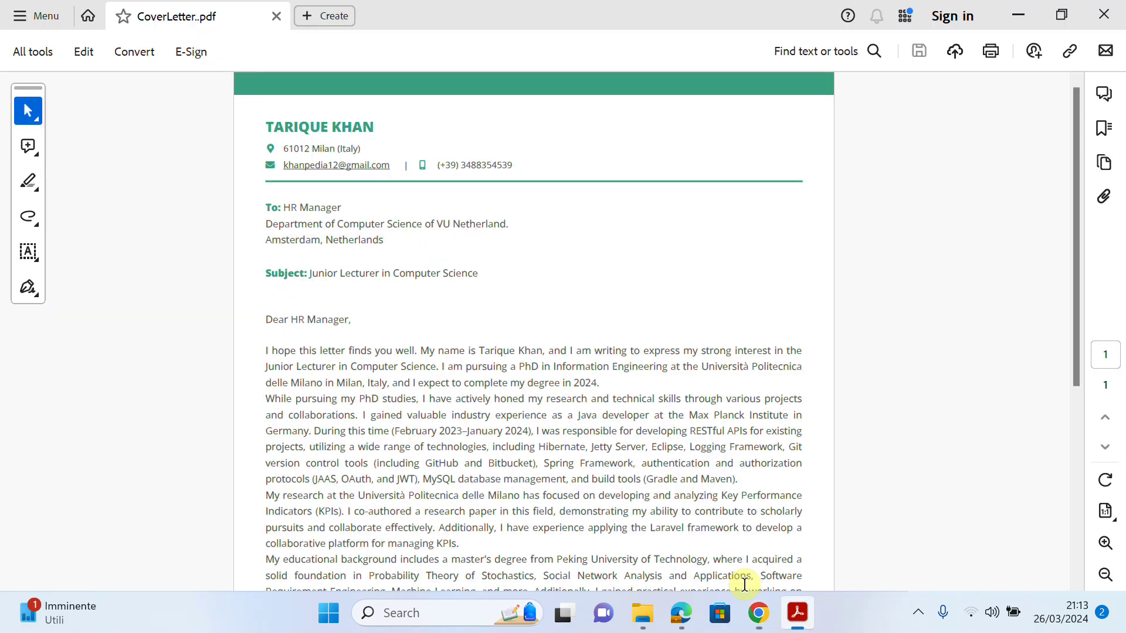
drag(266, 225, 511, 226)
key(ctrl+c)
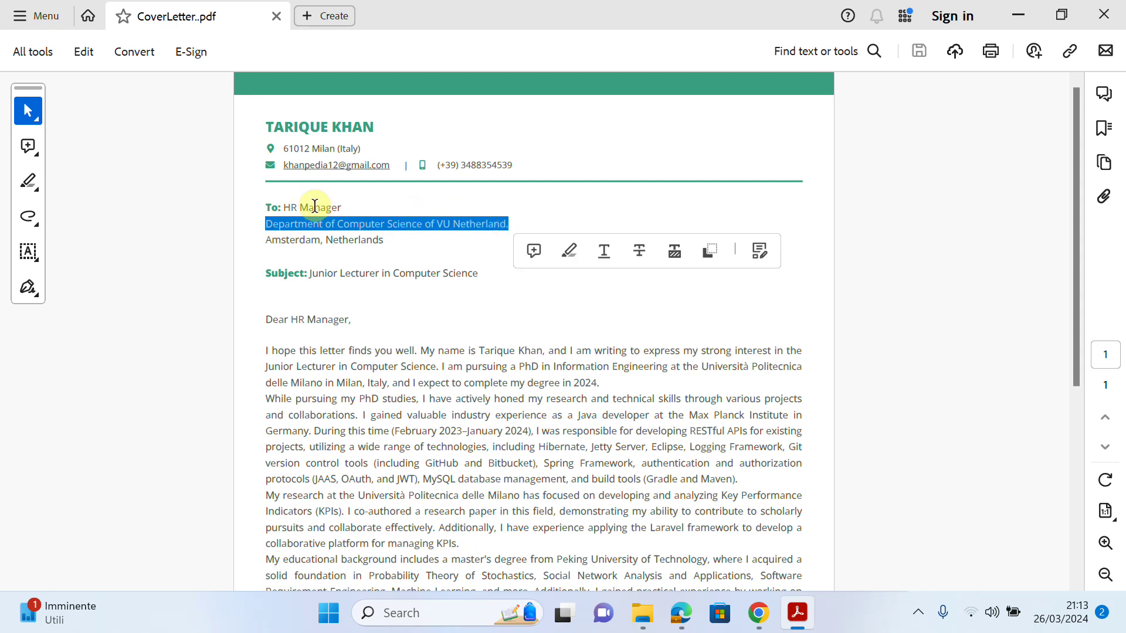
drag(261, 208, 342, 207)
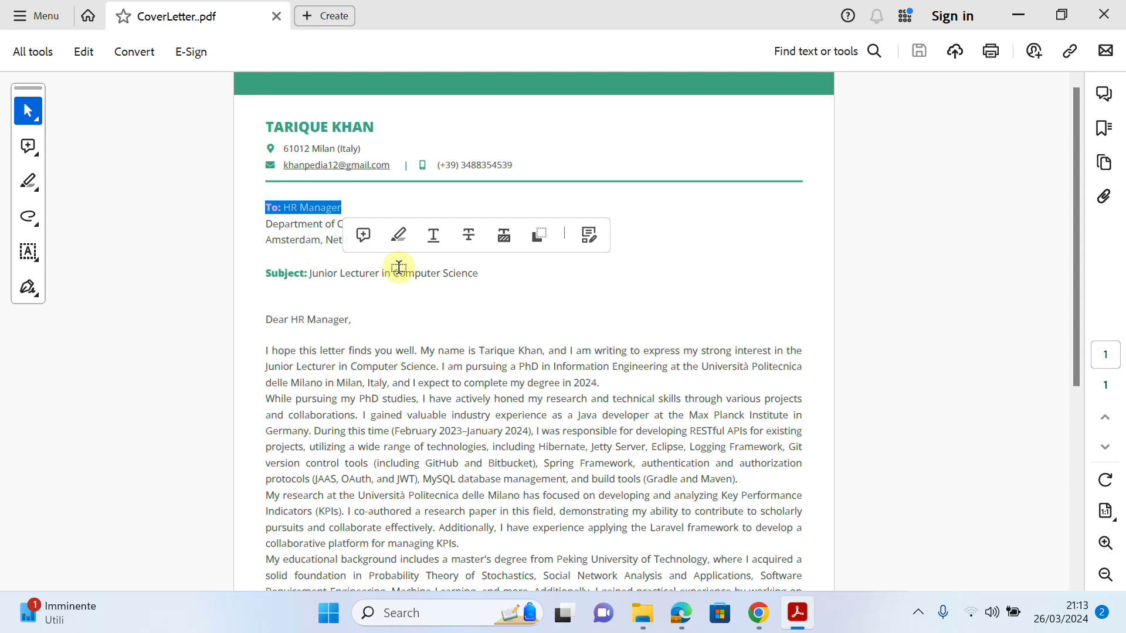
key(alt+Tab)
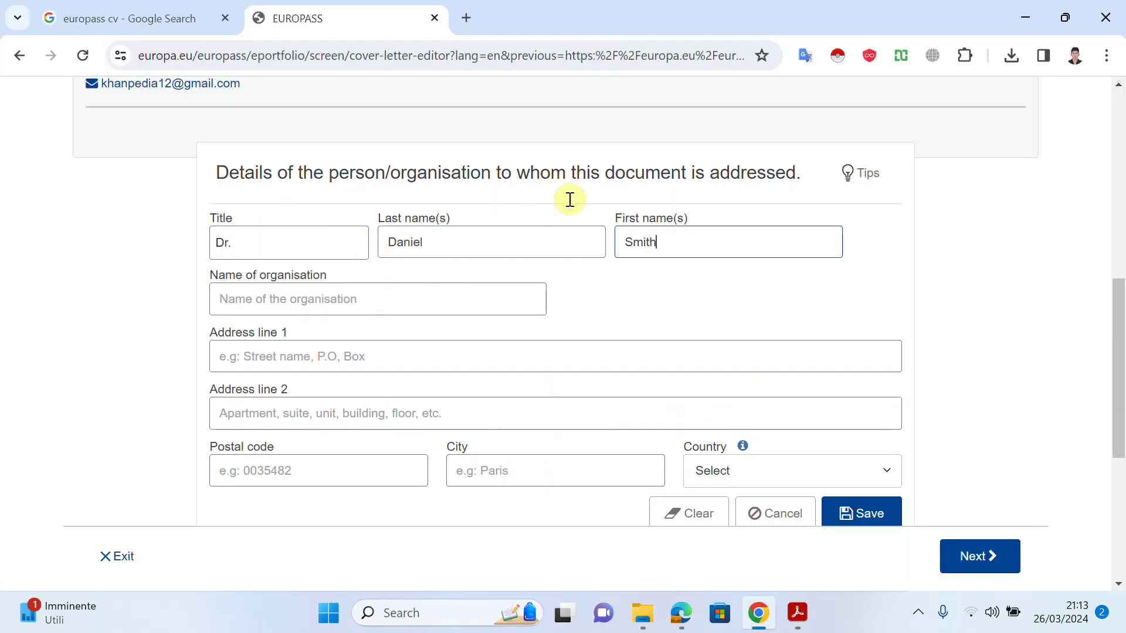
click(401, 294)
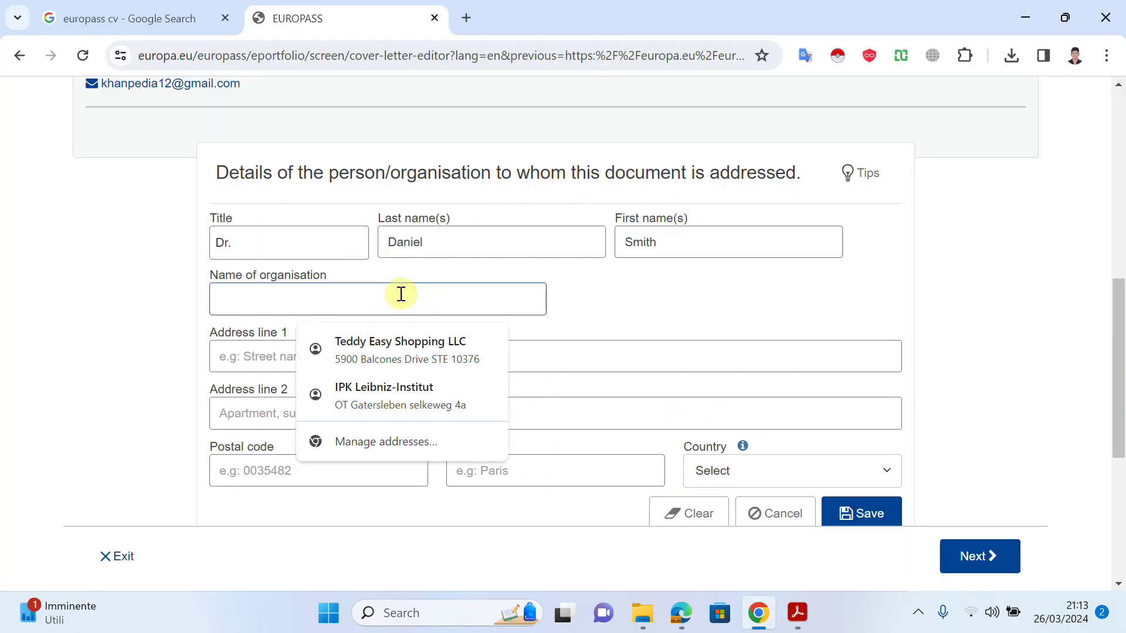
key(ctrl+v)
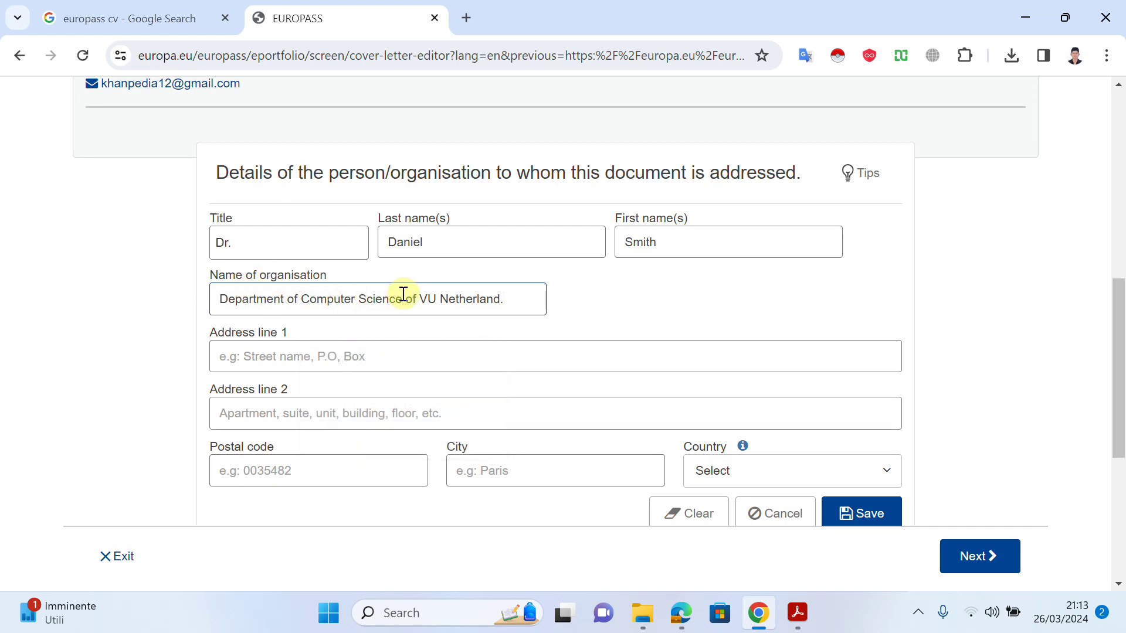
Copy 'Amsterdam,' from the PDF's address block and focus the addressee's postal code field
key(alt+Tab)
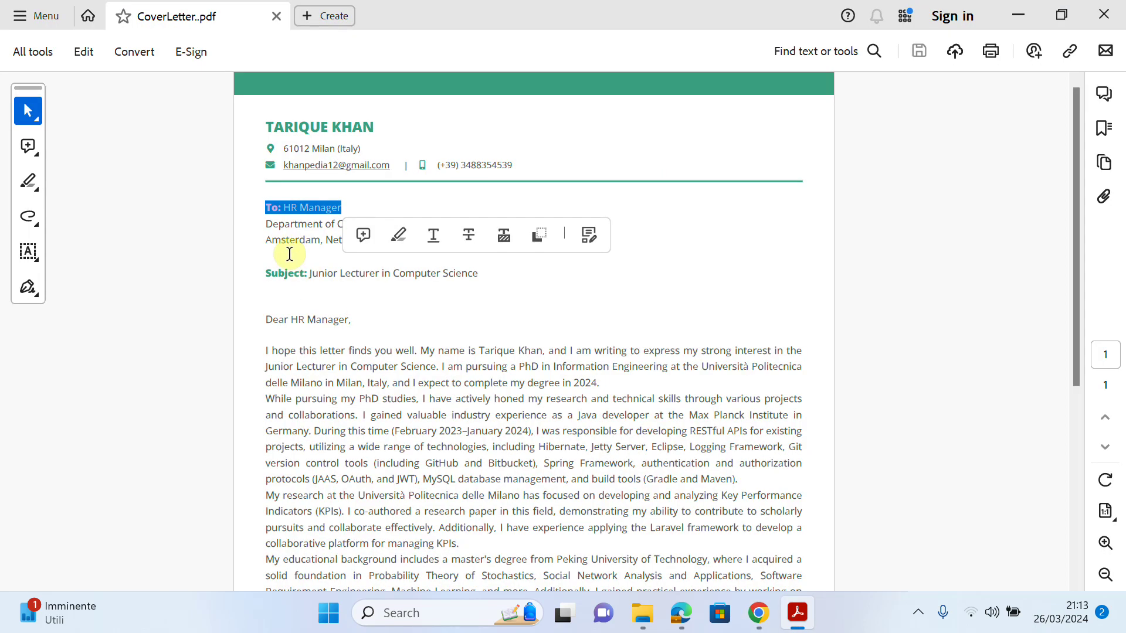
triple_click(273, 224)
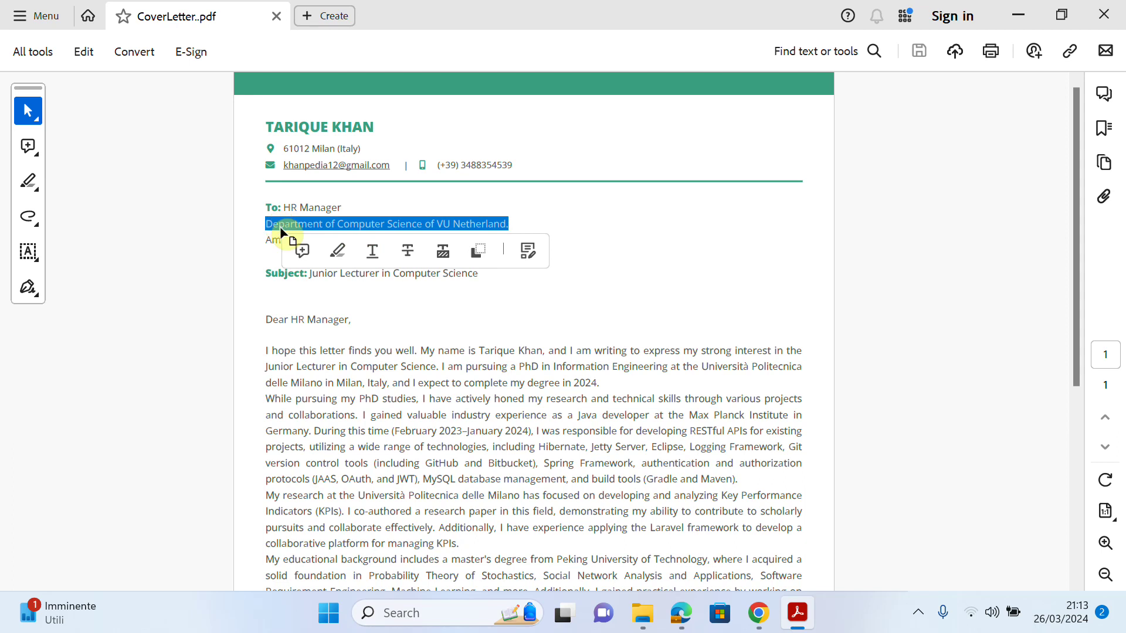
double_click(281, 239)
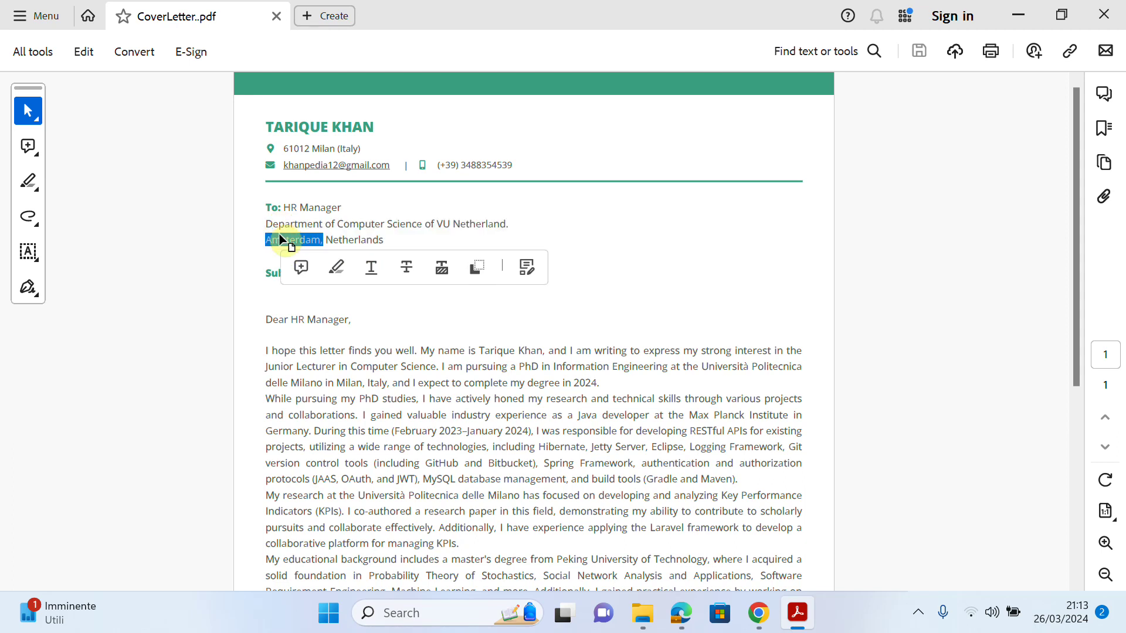
key(alt+Tab)
click(274, 475)
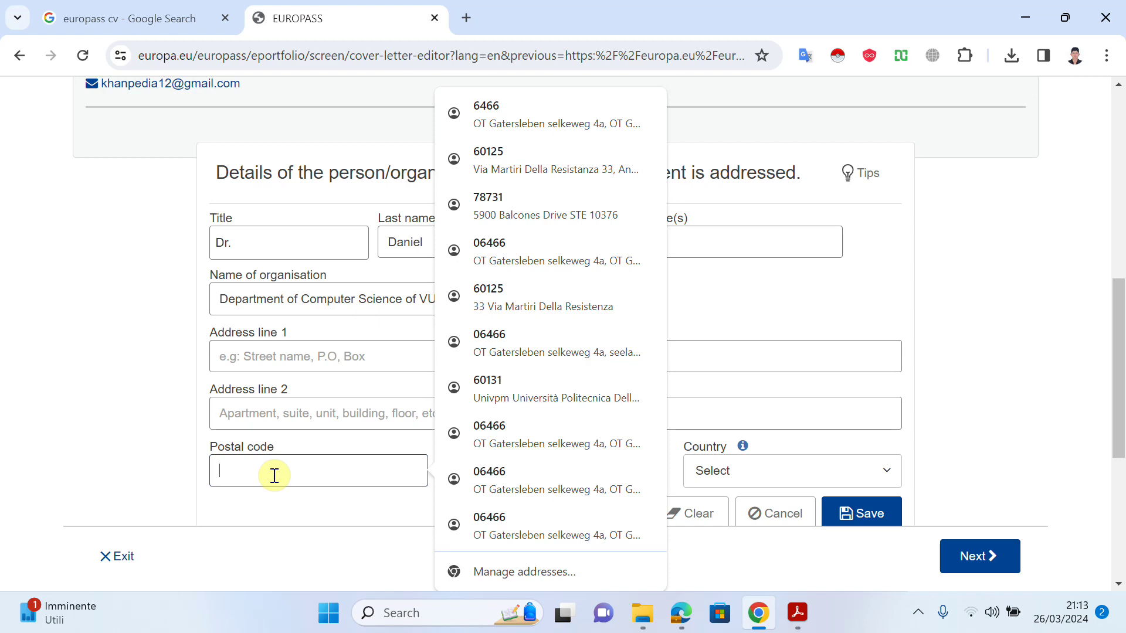
Enter the addressee's postal code and paste 'Amsterdam,' as the city
text(543232)
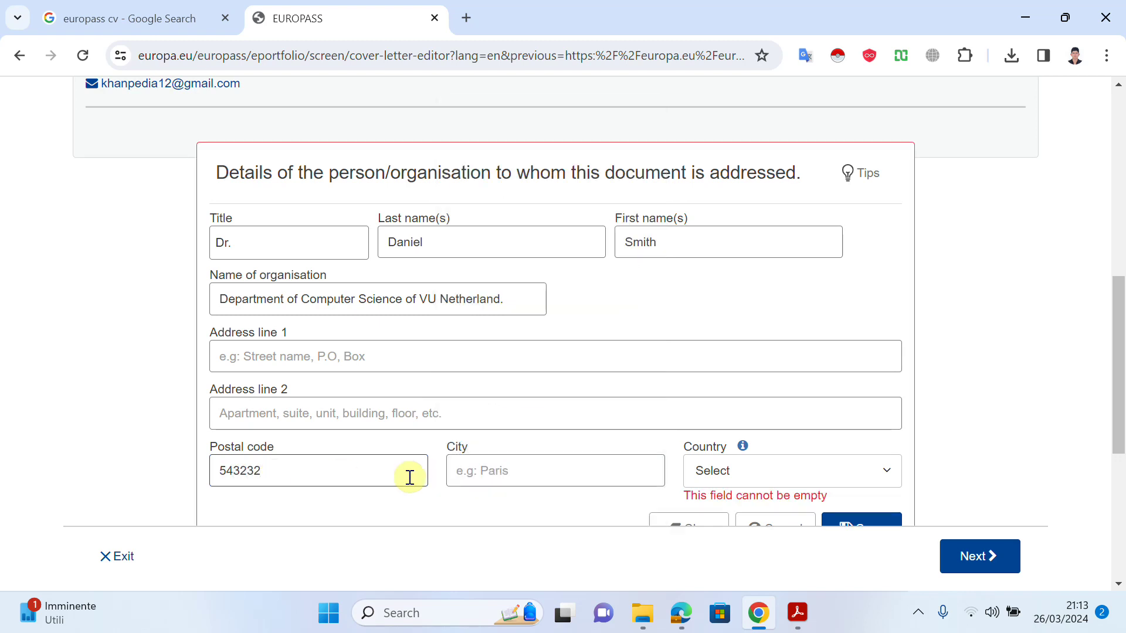
click(491, 470)
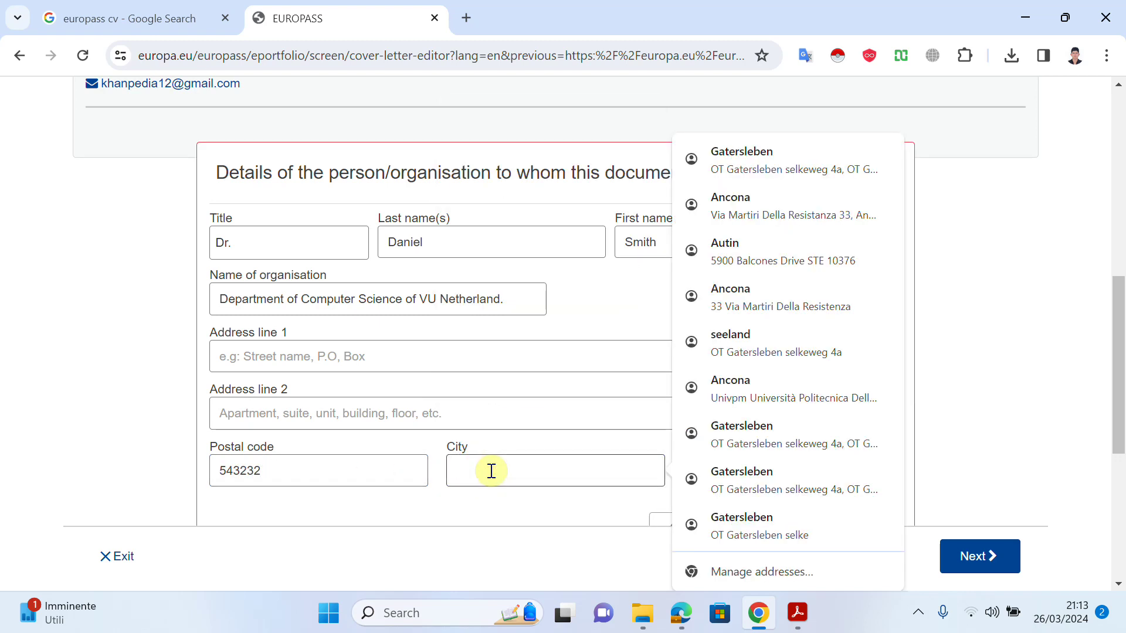
key(alt+Tab)
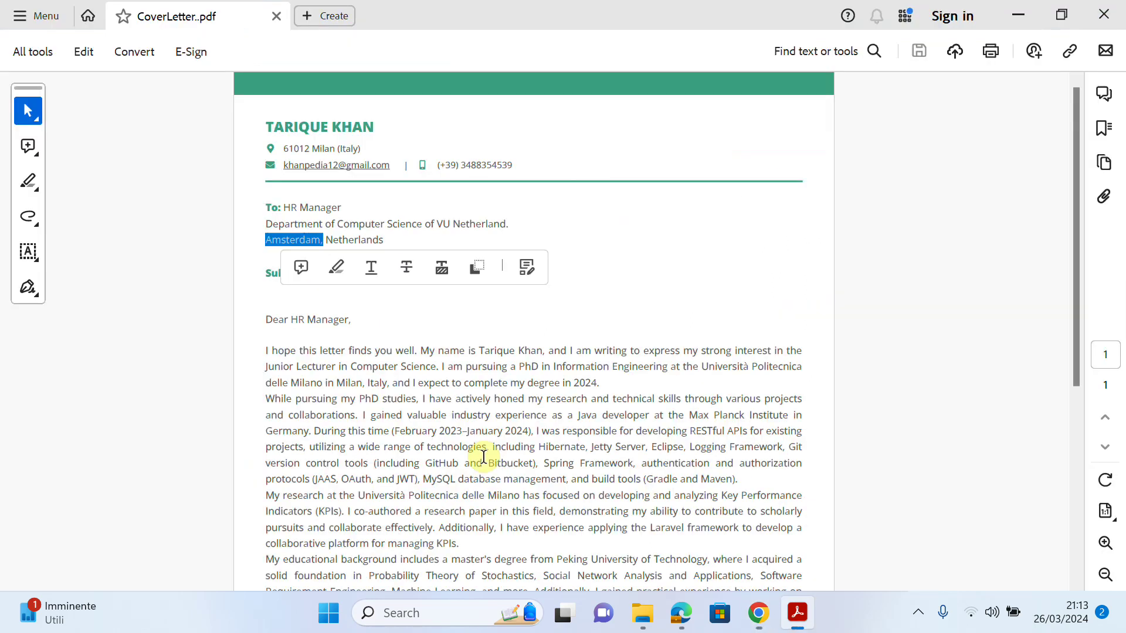
key(ctrl+c)
key(alt+Tab)
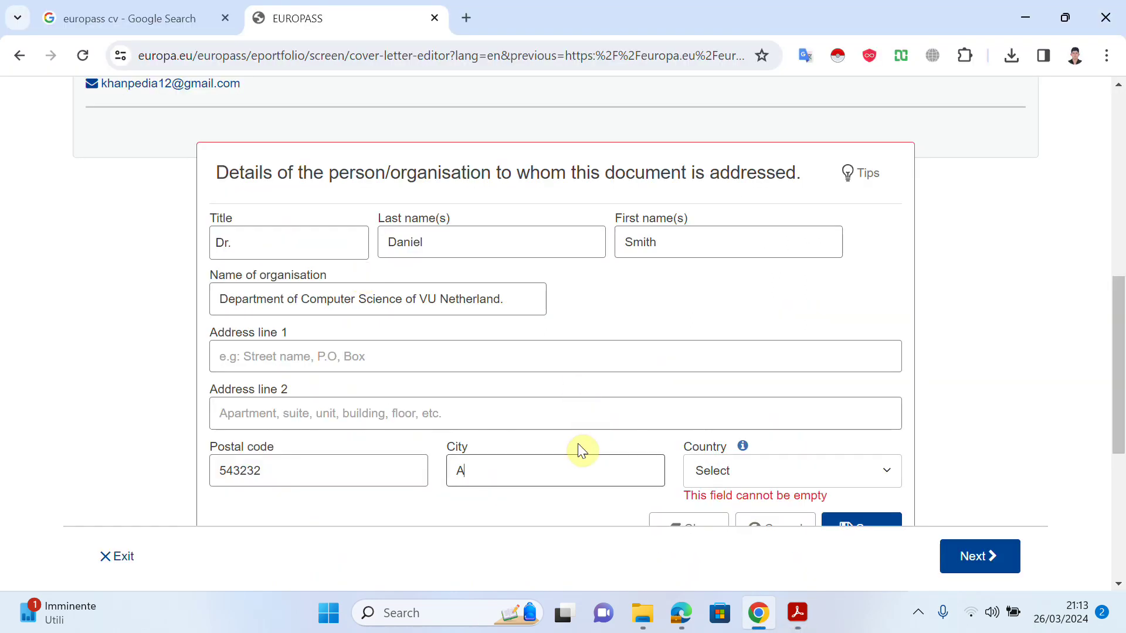
key(BackSpace)
key(ctrl+v)
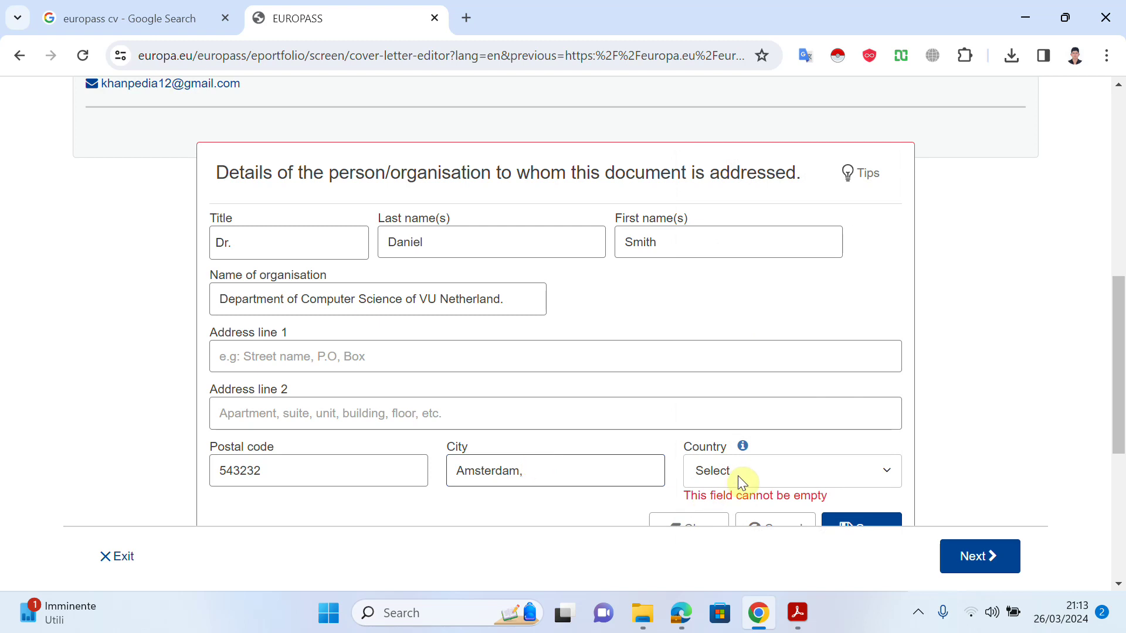
Set the addressee's country to Netherlands and save the addressee details
click(738, 473)
text(ne)
click(760, 293)
scroll(774, 340, down, 1)
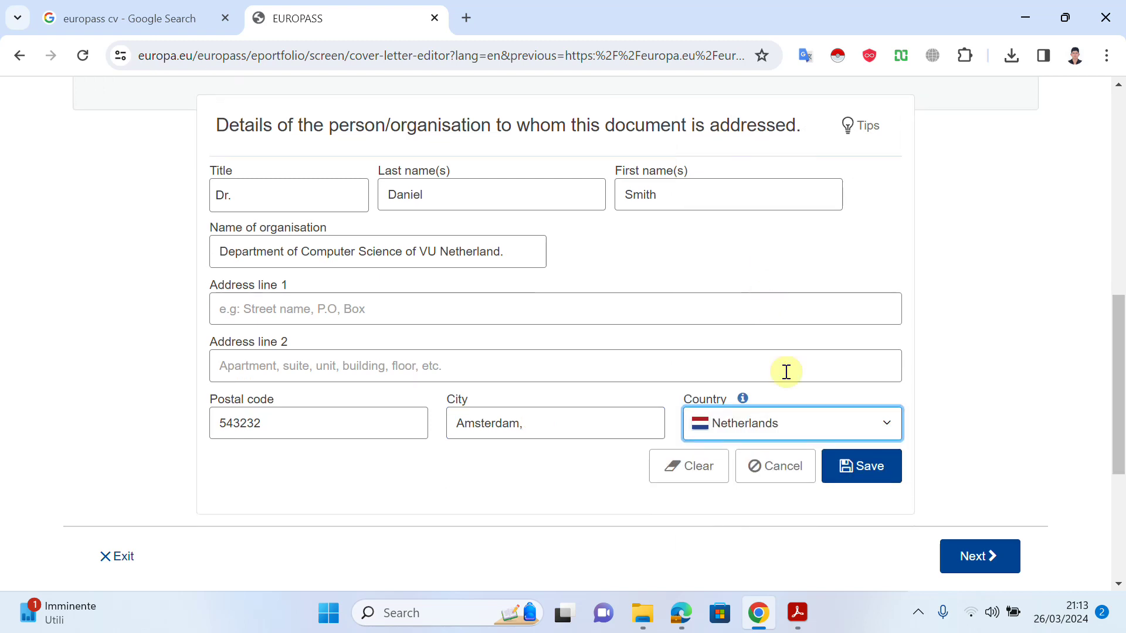
click(839, 467)
scroll(645, 410, up, 1)
scroll(554, 388, up, 2)
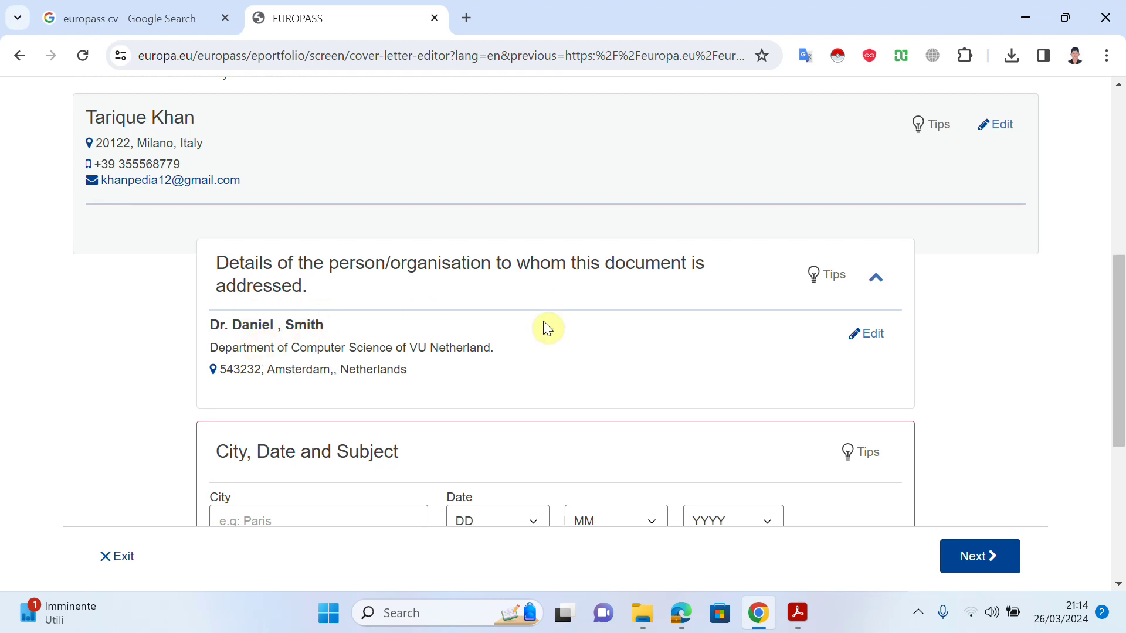
scroll(542, 322, up, 1)
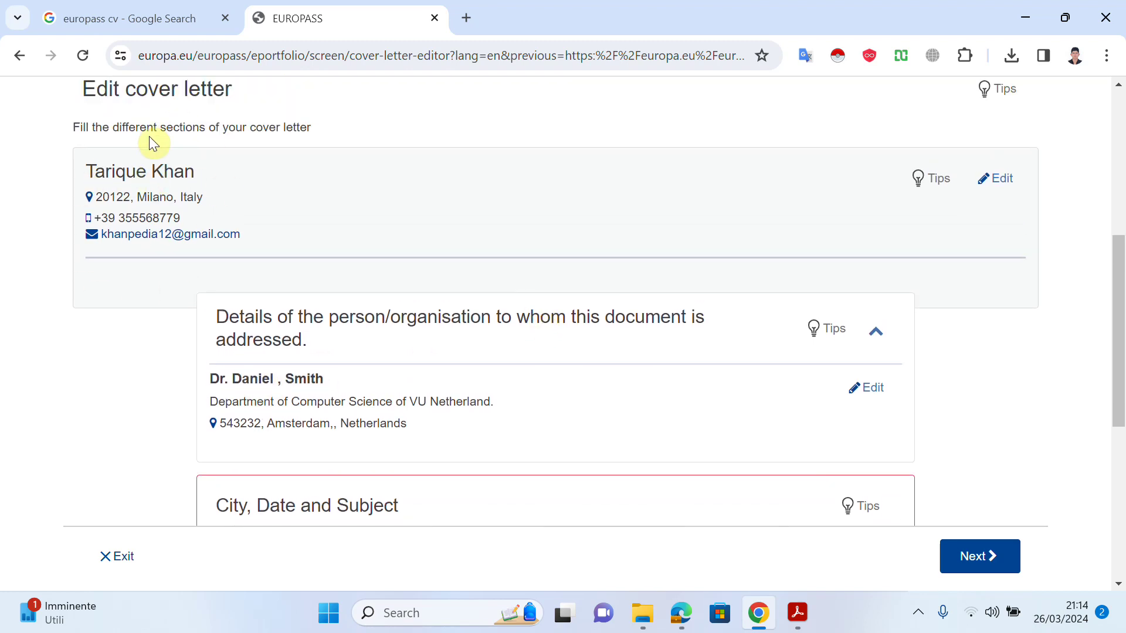
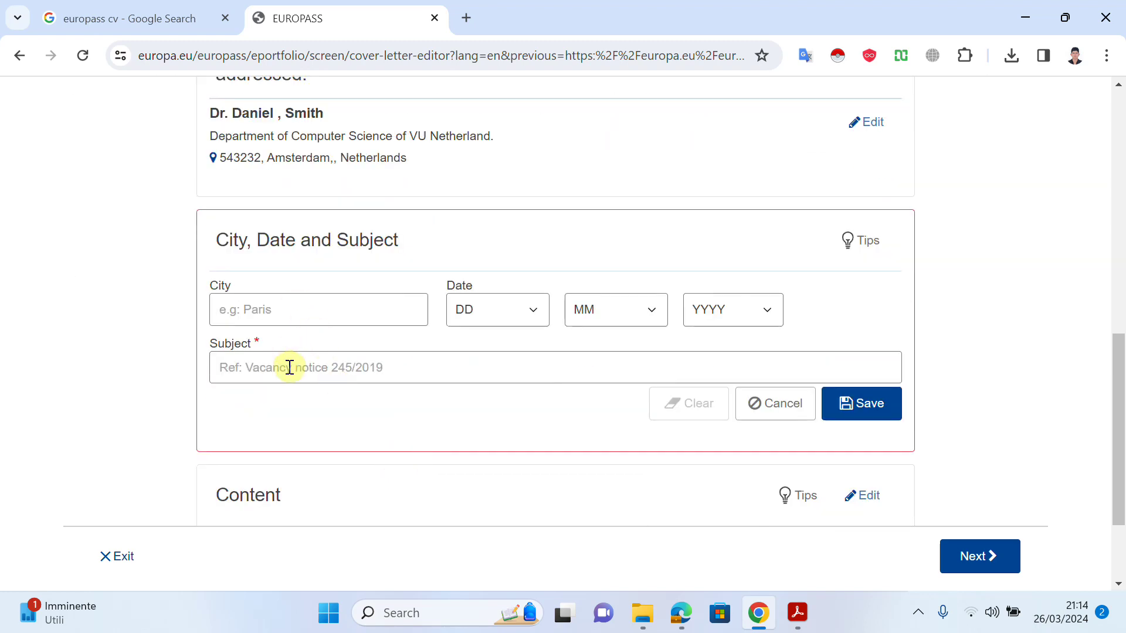
Copy the subject line 'Junior Lecturer in Computer Science' from the cover letter PDF
key(alt+Tab)
click(255, 254)
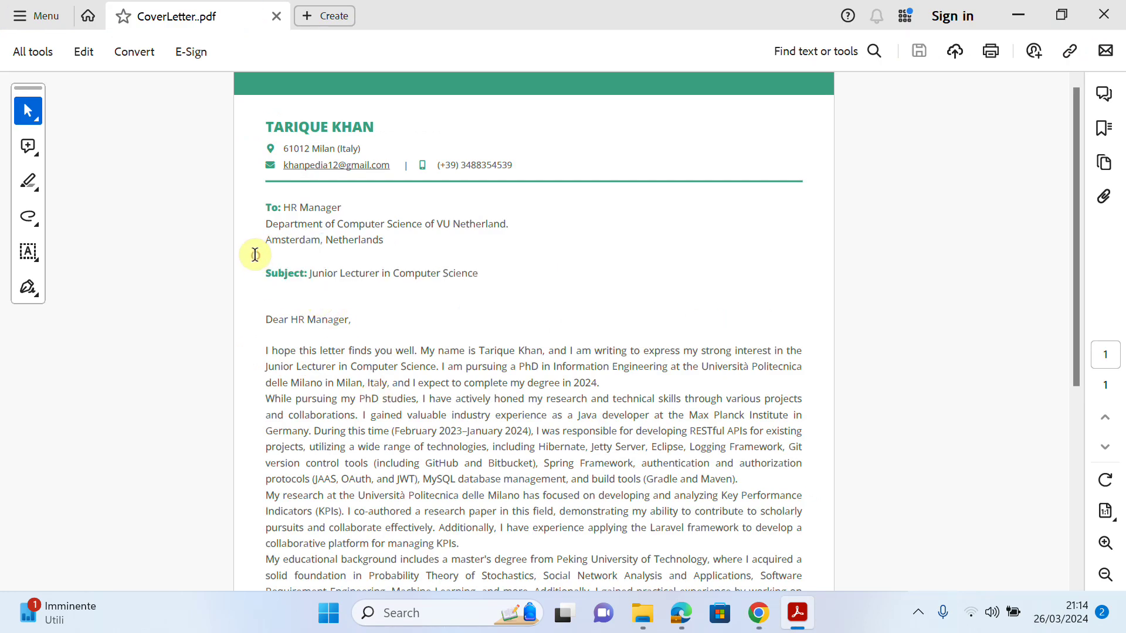
drag(309, 274, 487, 271)
key(ctrl+c)
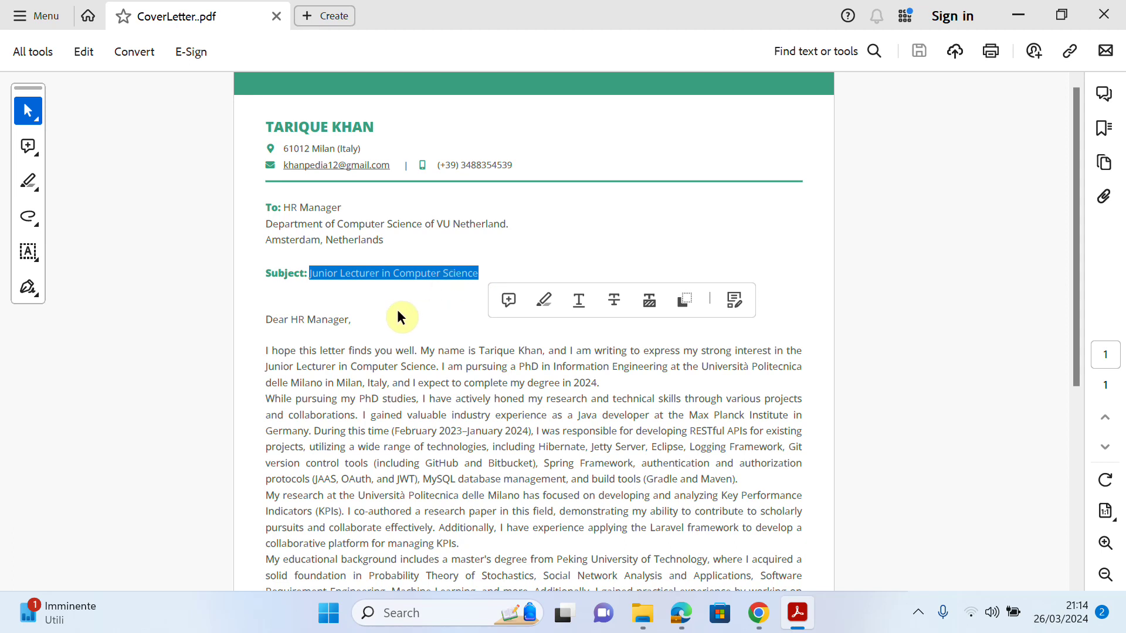
click(391, 273)
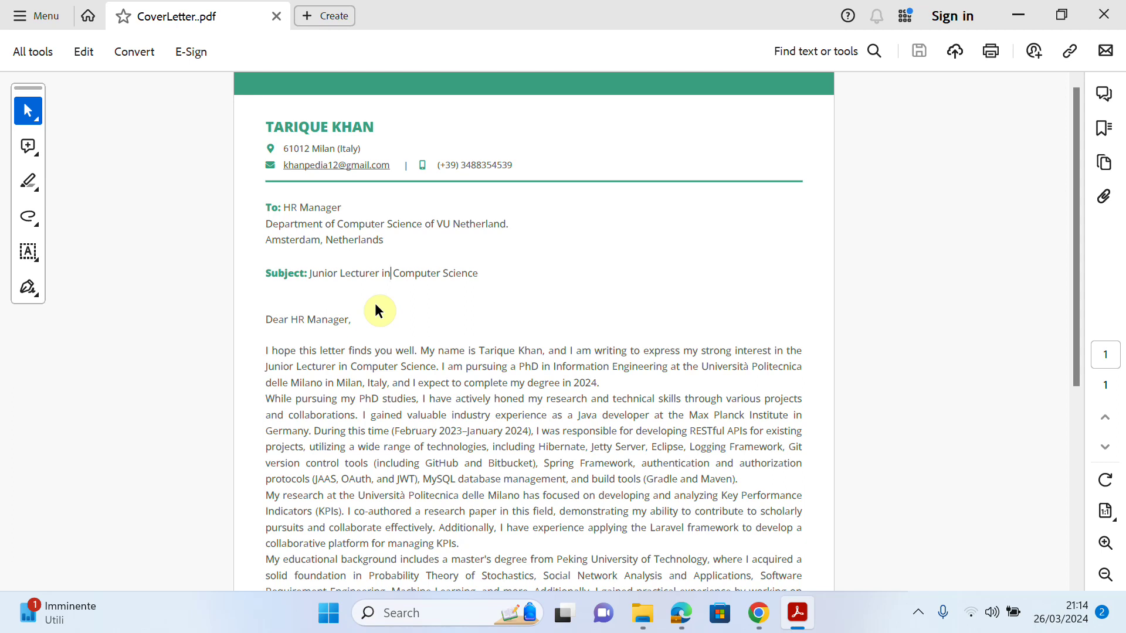
Paste the subject into the Europass Subject field and save the city, date and subject details
key(alt+Tab)
click(328, 367)
key(ctrl+v)
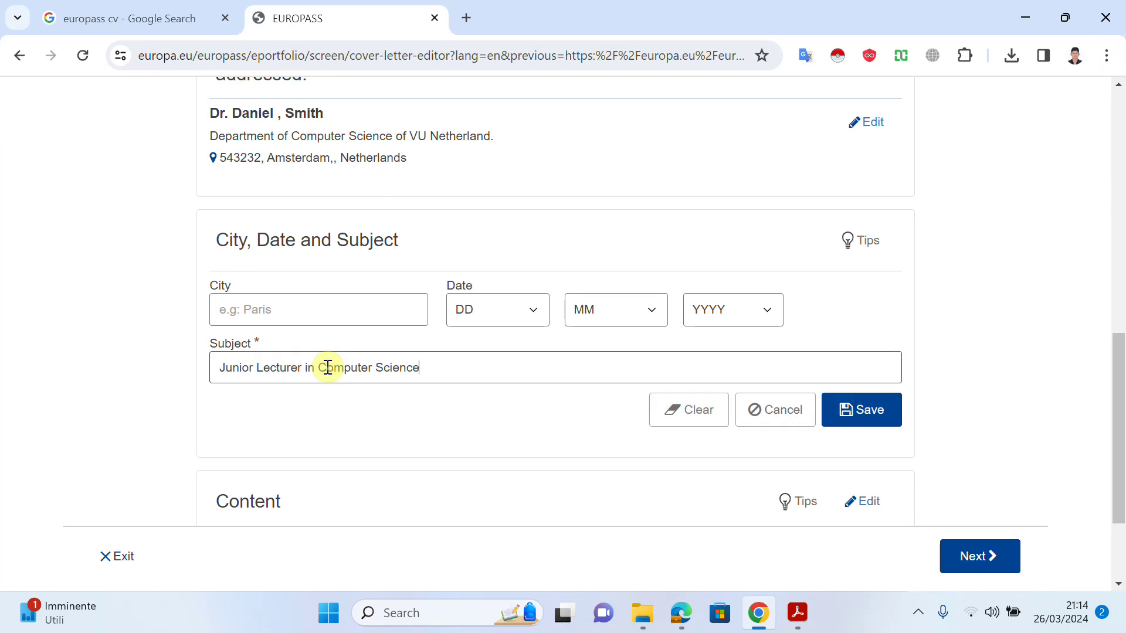
click(856, 410)
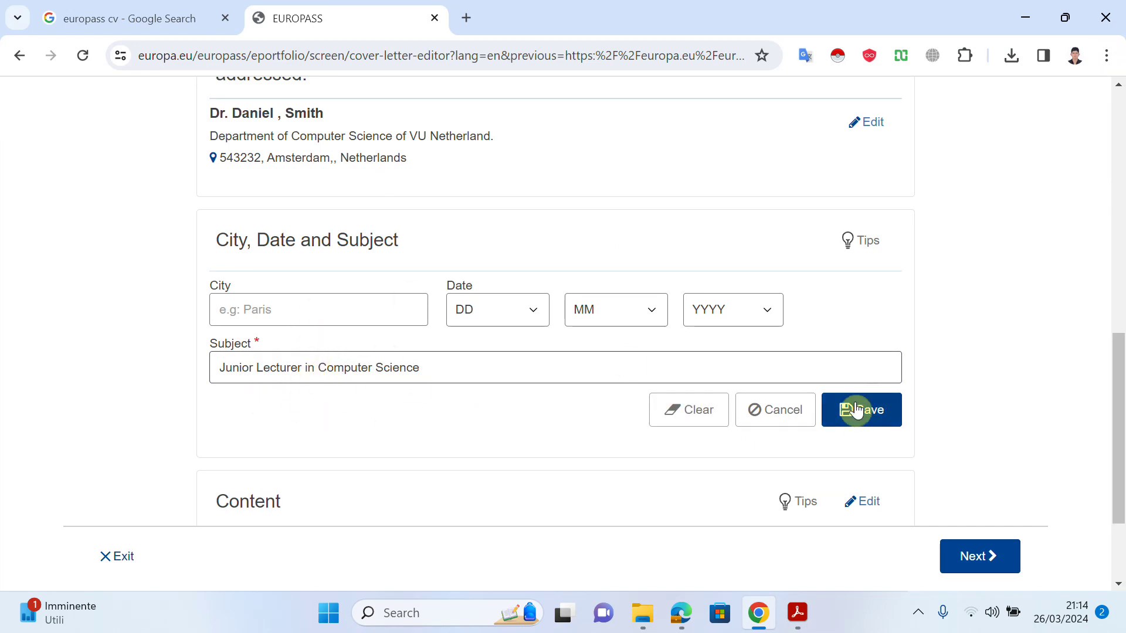
scroll(854, 408, up, 1)
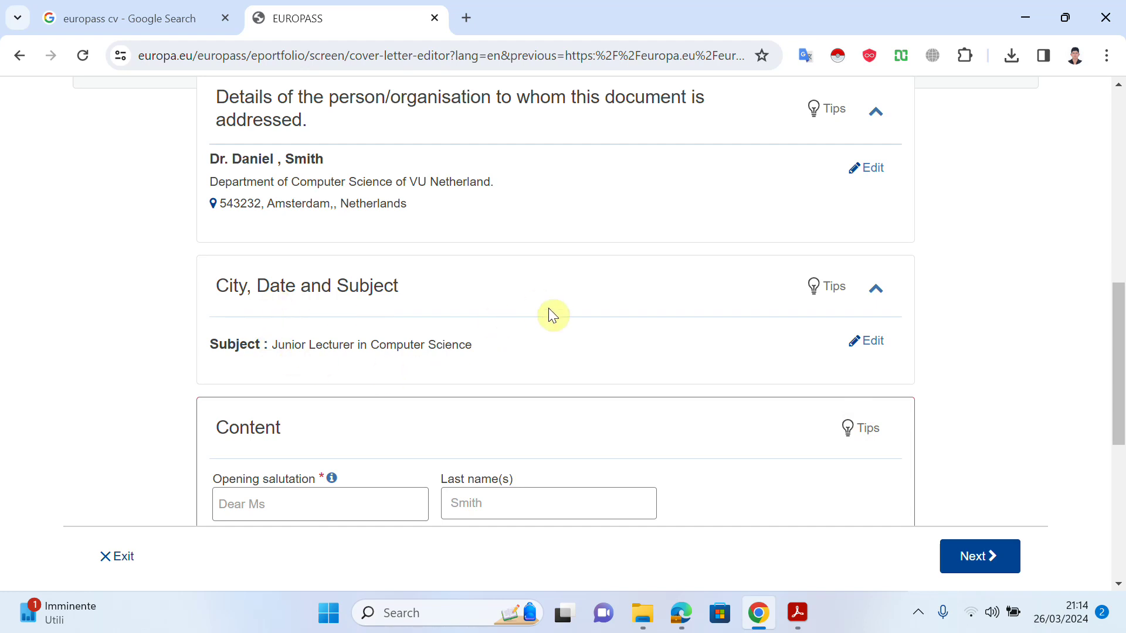
Check the salutation 'Dear HR Manager' in the cover letter PDF
scroll(547, 308, down, 3)
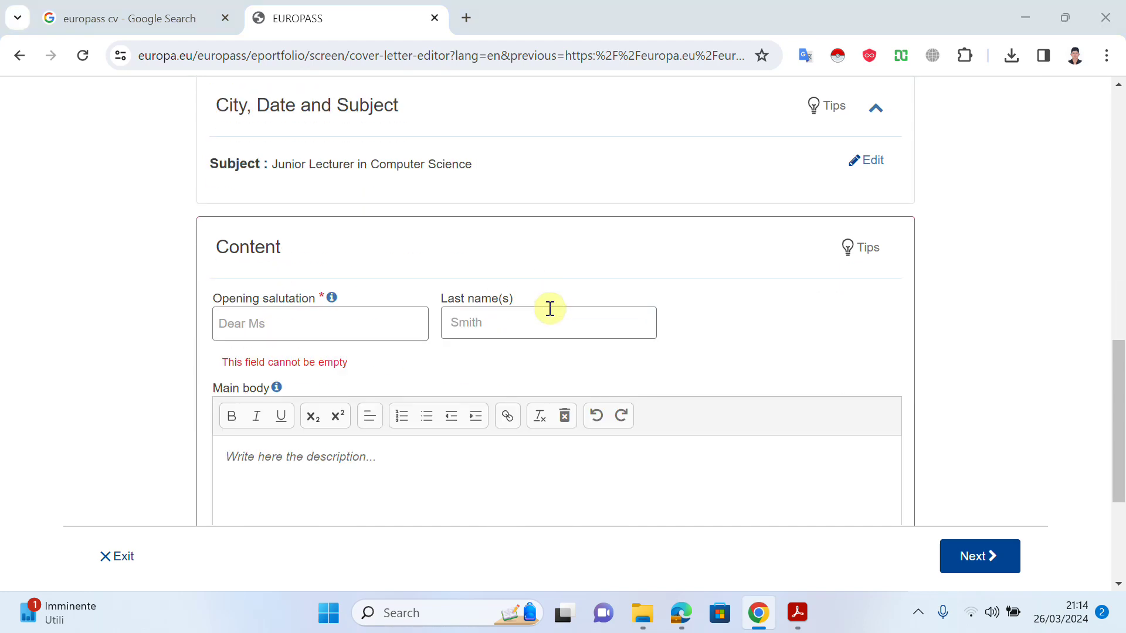
key(alt+Tab)
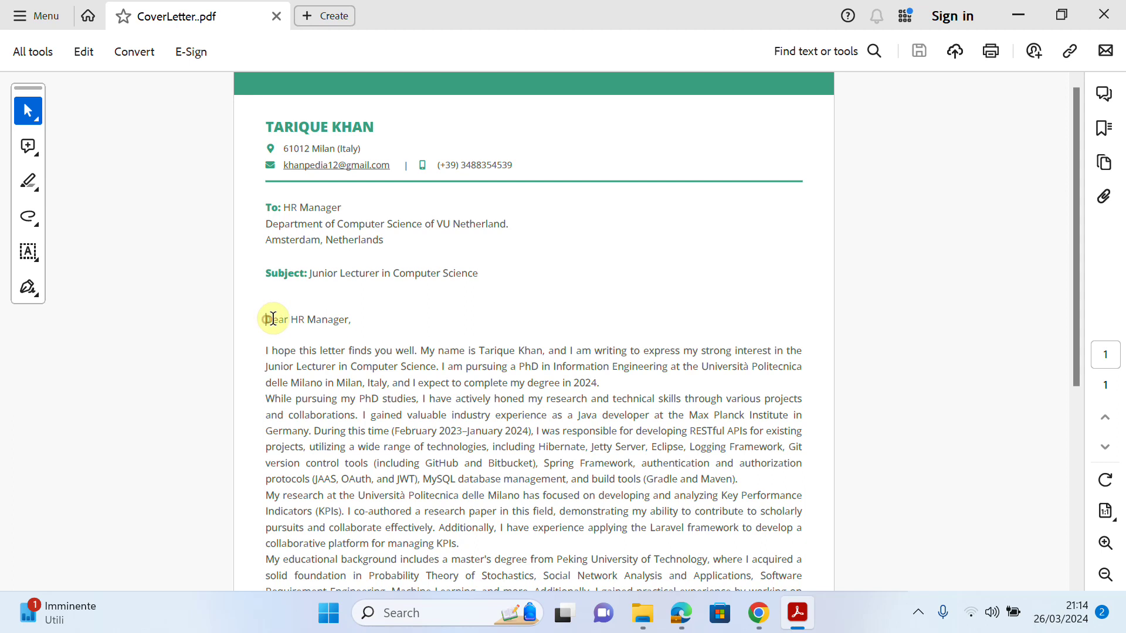
drag(265, 318, 352, 319)
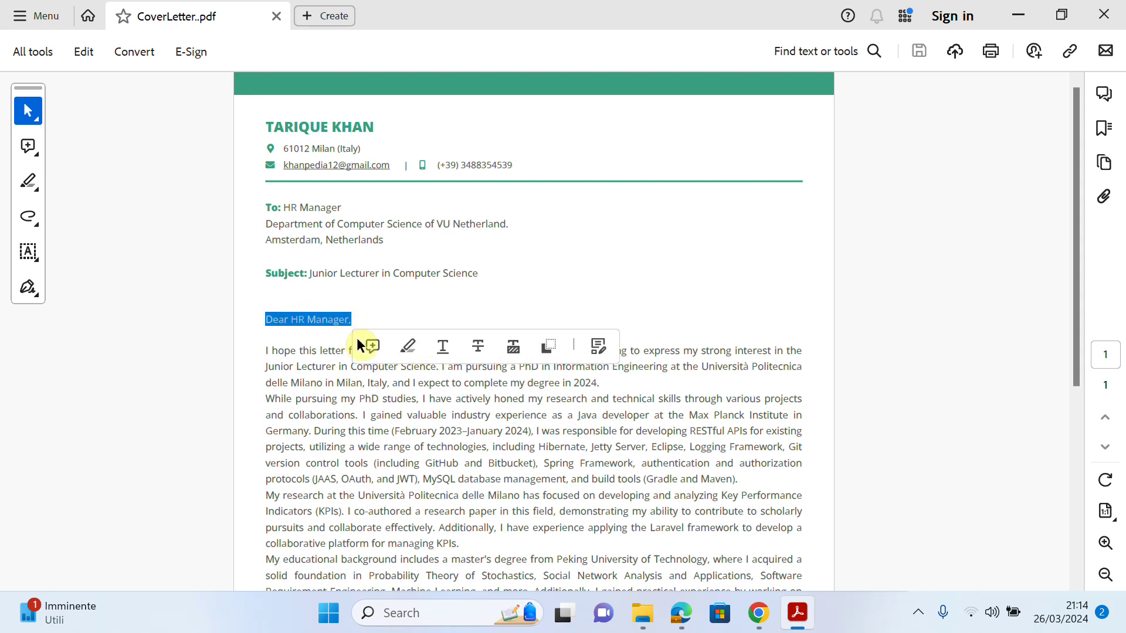
click(290, 322)
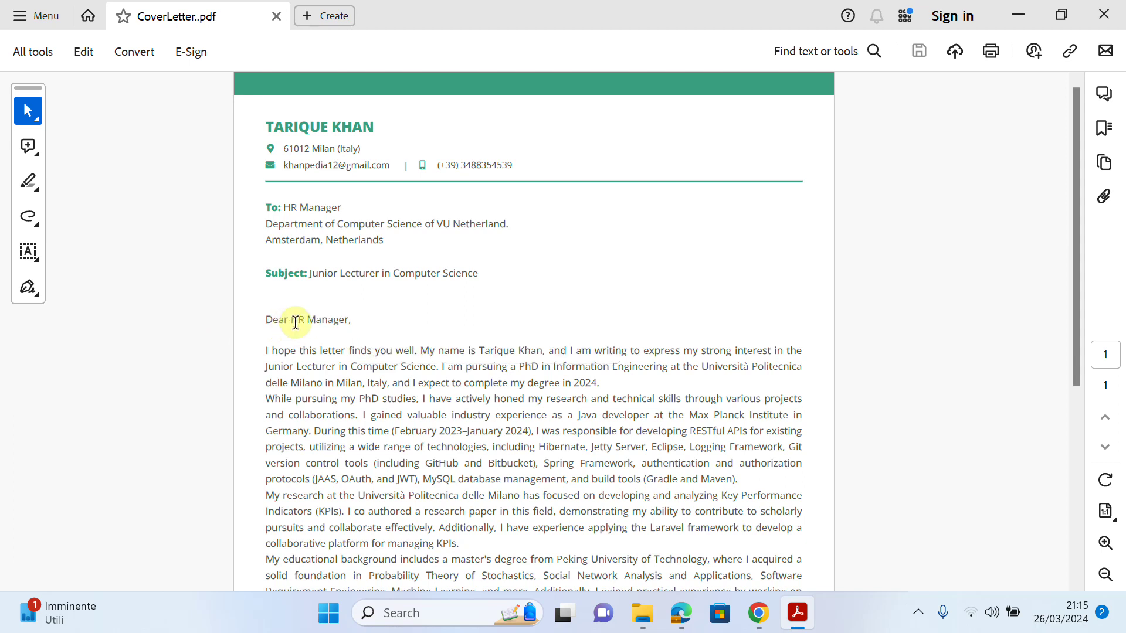
Choose 'Dear' as the opening salutation, enter the addressee's last name, and erase the main body placeholder
key(alt+Tab)
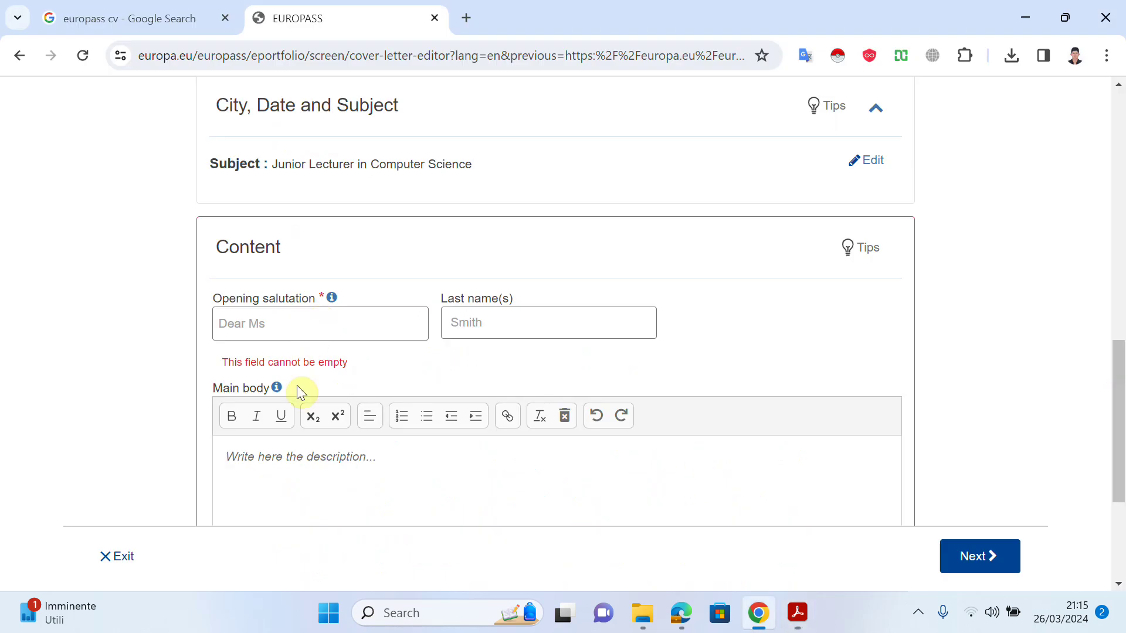
click(247, 327)
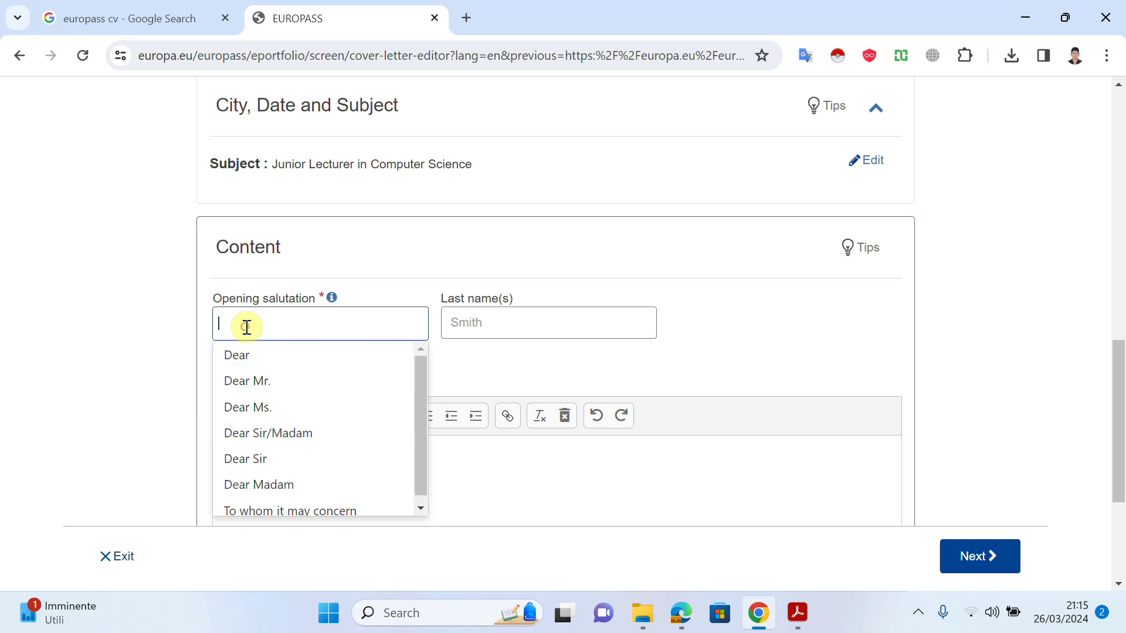
click(235, 358)
click(471, 326)
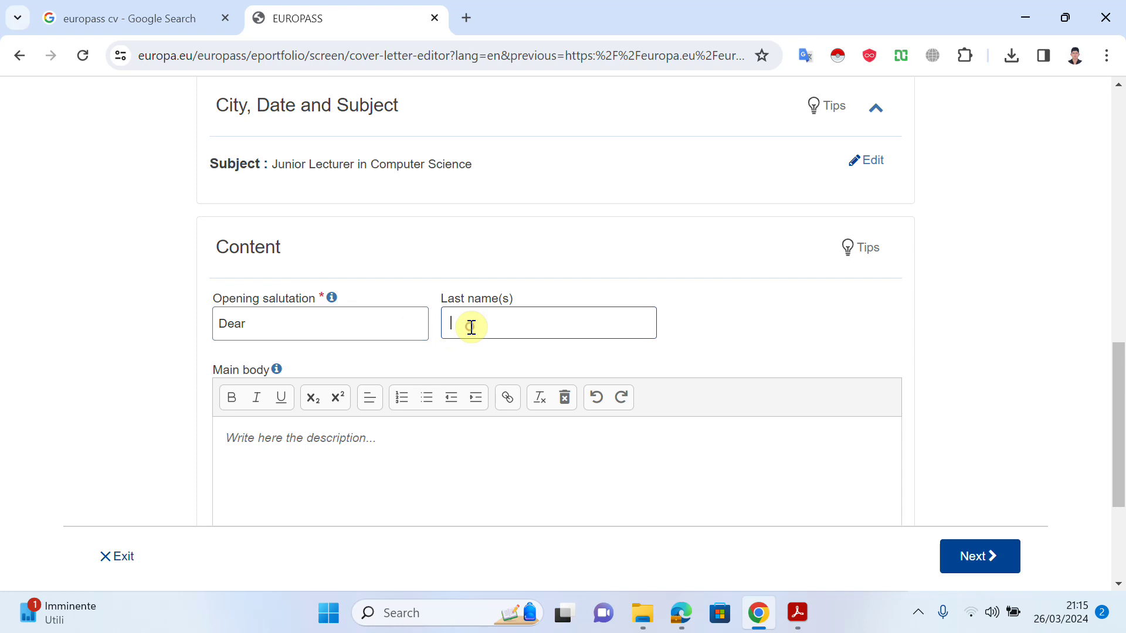
scroll(471, 326, up, 5)
scroll(471, 327, down, 3)
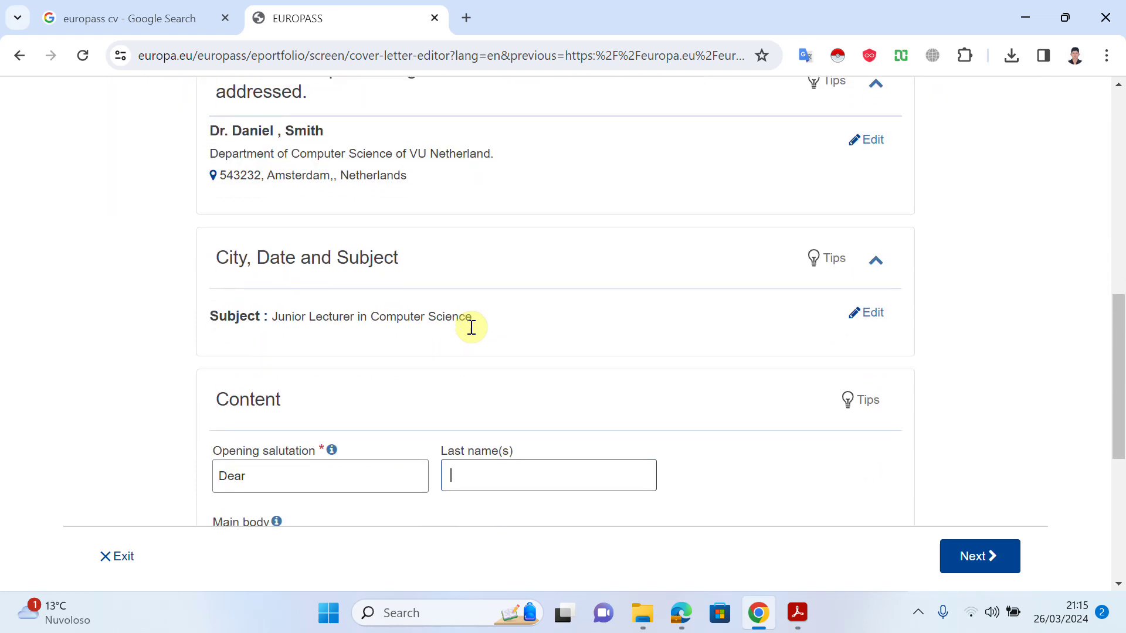
scroll(472, 327, up, 1)
scroll(472, 326, down, 4)
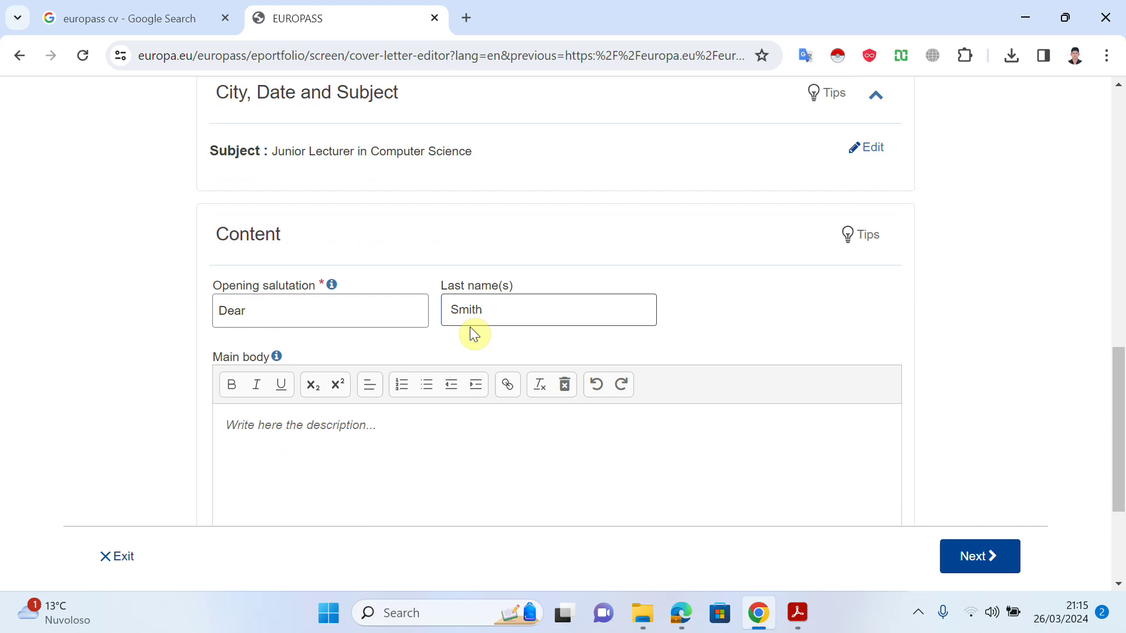
scroll(475, 334, down, 2)
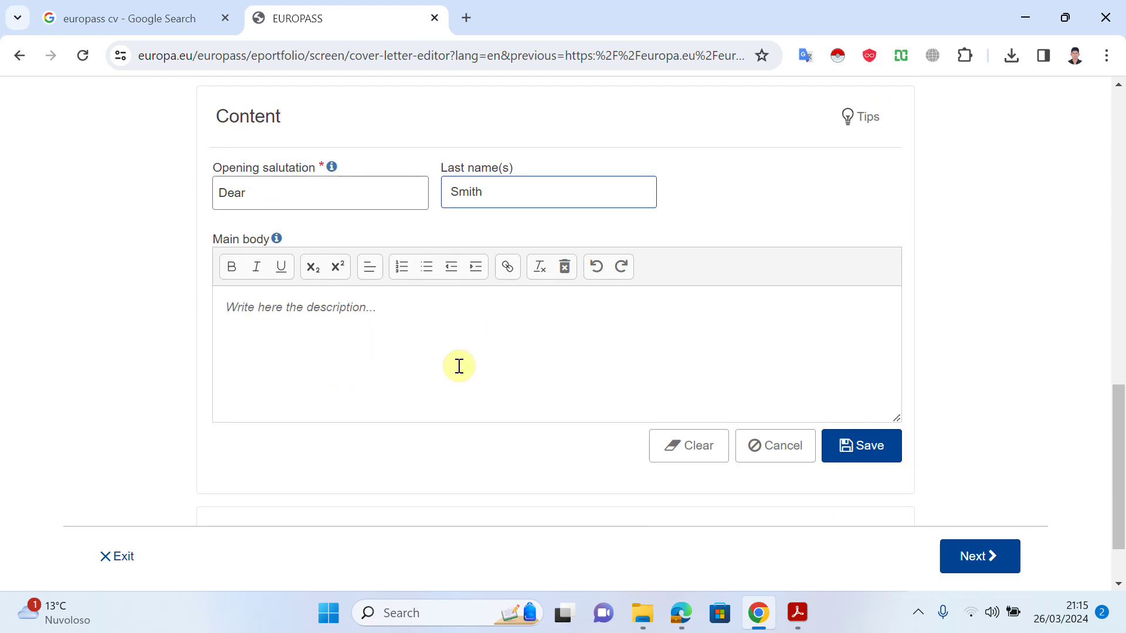
click(517, 358)
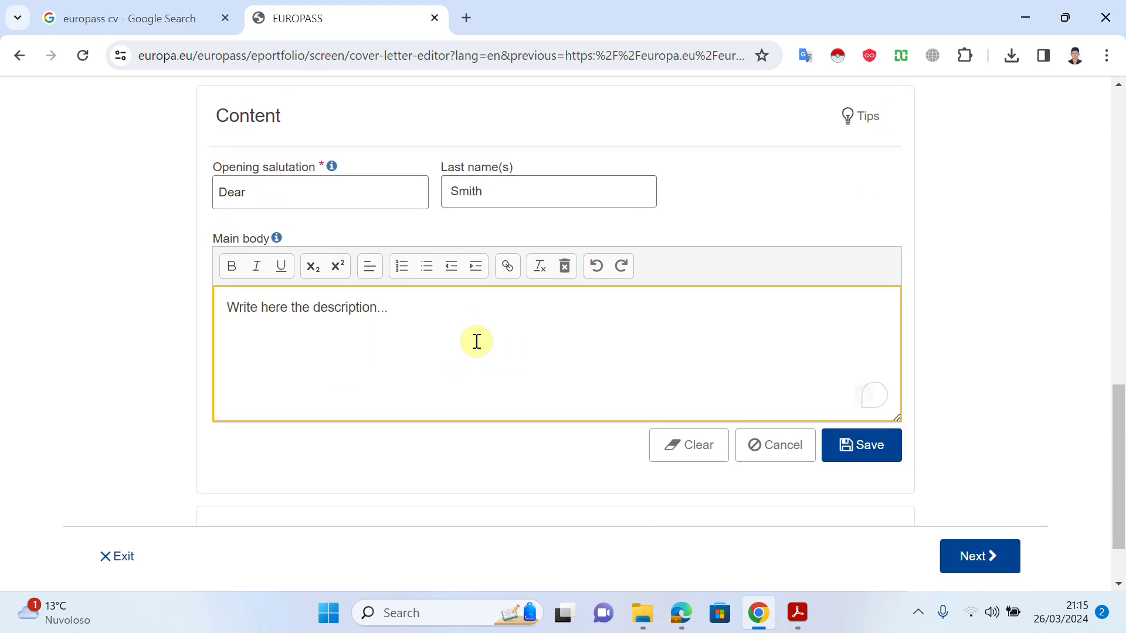
key(BackSpace)
key(BackSpace)
key(BackSpace)
key(BackSpace)
key(BackSpace)
key(BackSpace)
key(BackSpace)
key(BackSpace)
key(BackSpace)
key(BackSpace)
key(BackSpace)
key(BackSpace)
key(BackSpace)
key(BackSpace)
key(BackSpace)
key(BackSpace)
key(BackSpace)
key(BackSpace)
key(BackSpace)
key(BackSpace)
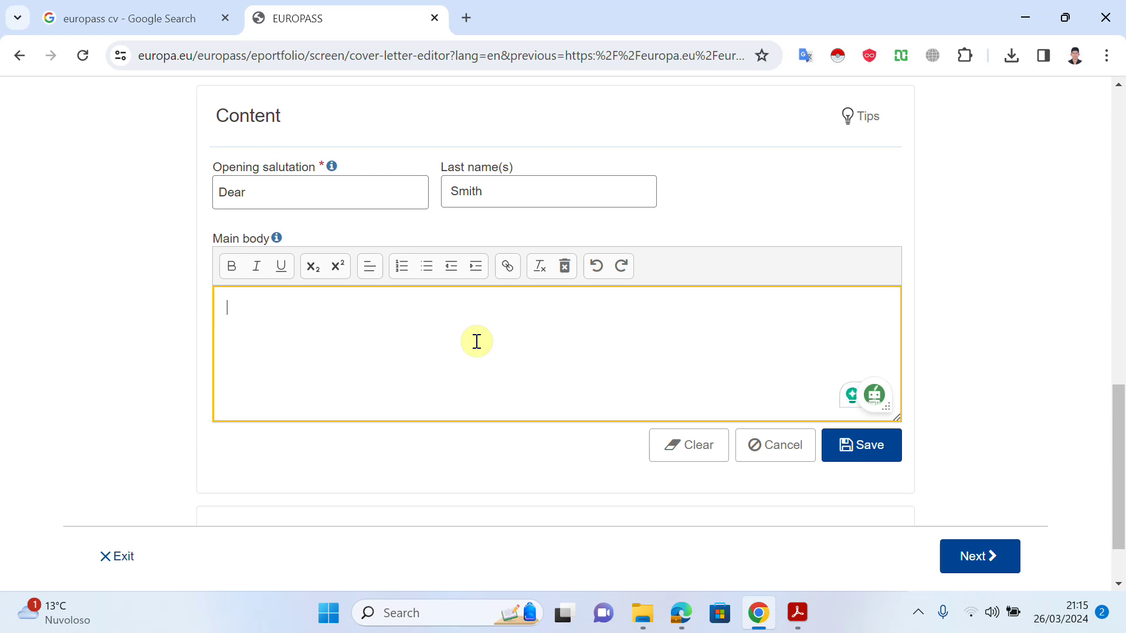
Select the letter's first body paragraph, through the 2024 degree completion, in the PDF
key(alt+Tab)
scroll(474, 340, down, 5)
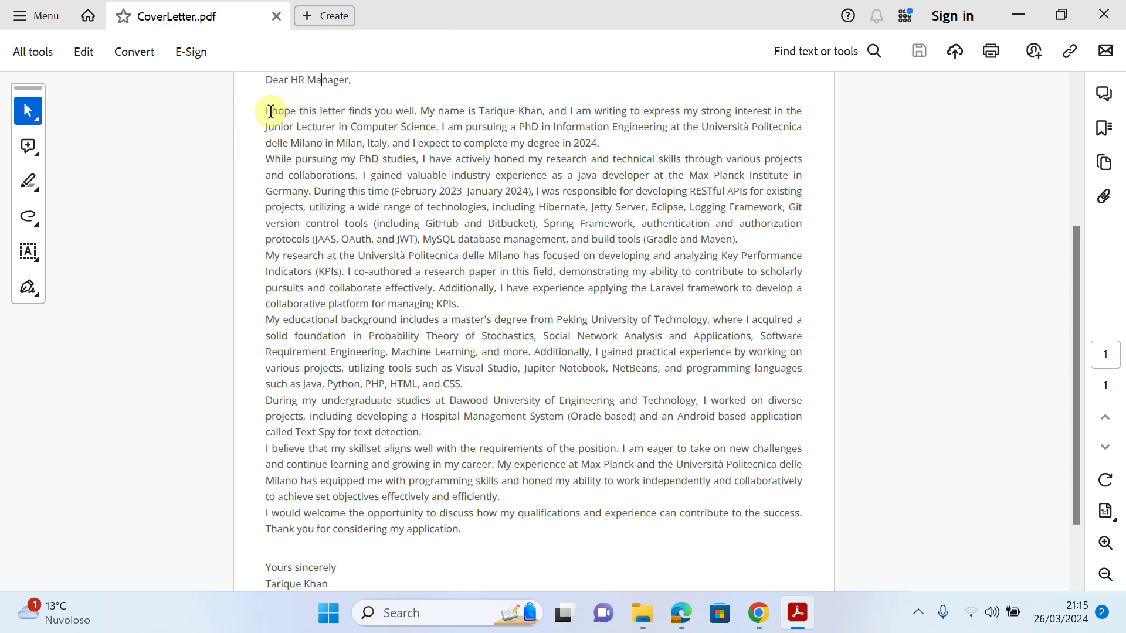
drag(264, 110, 601, 141)
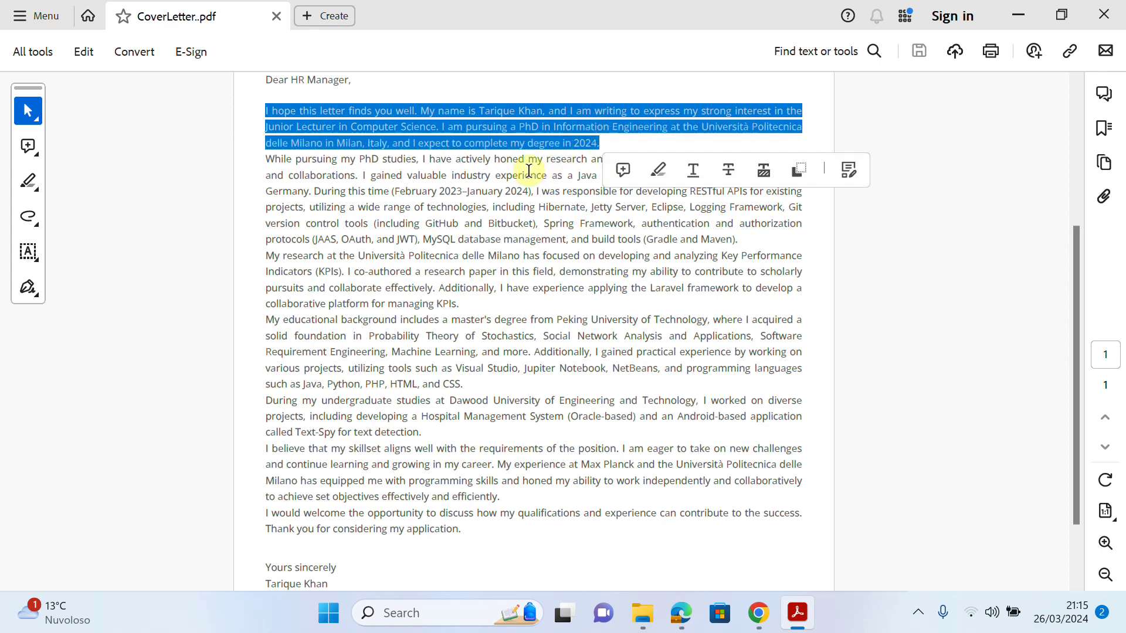
click(378, 110)
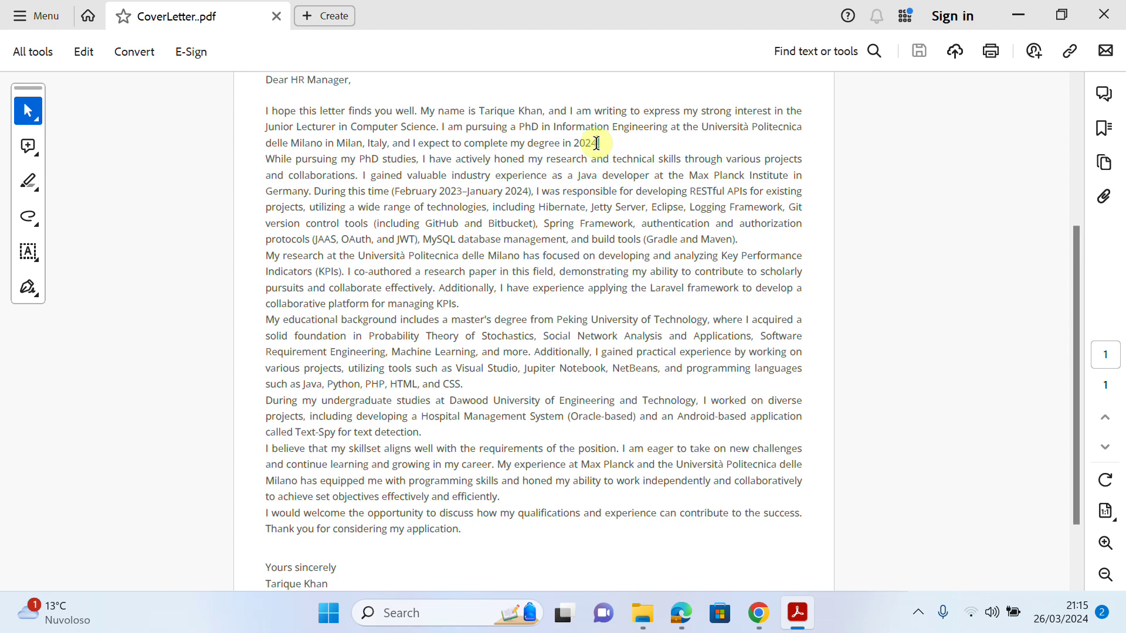
drag(597, 143, 267, 111)
key(ctrl+c)
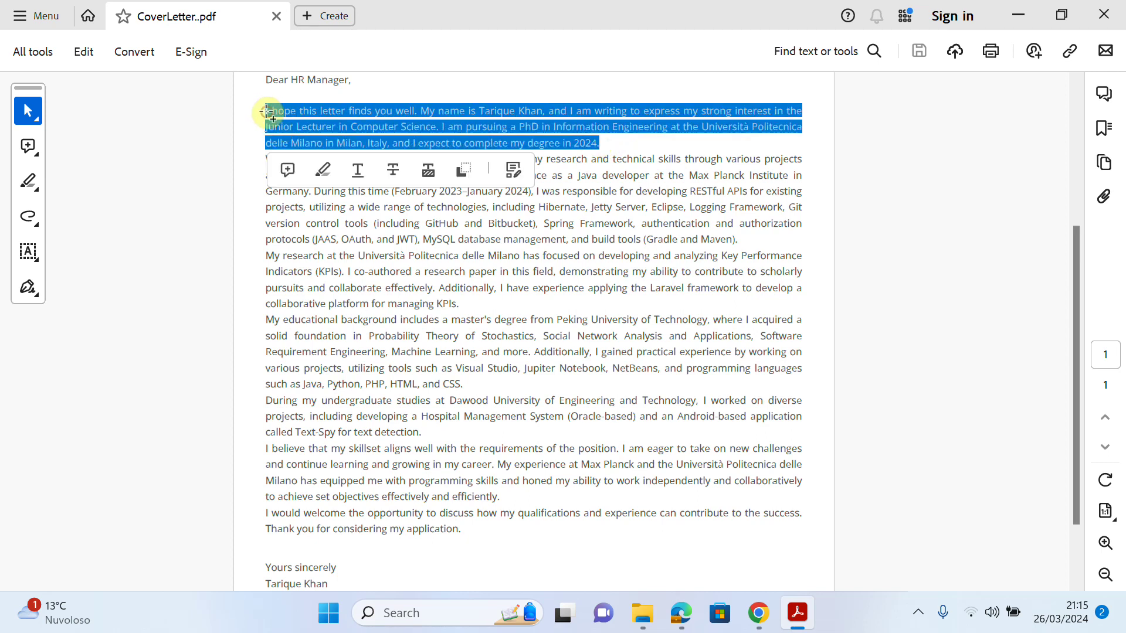
Paste the first paragraph into the Europass main body and rejoin 'Politecnica delle' onto one line
key(alt+Tab)
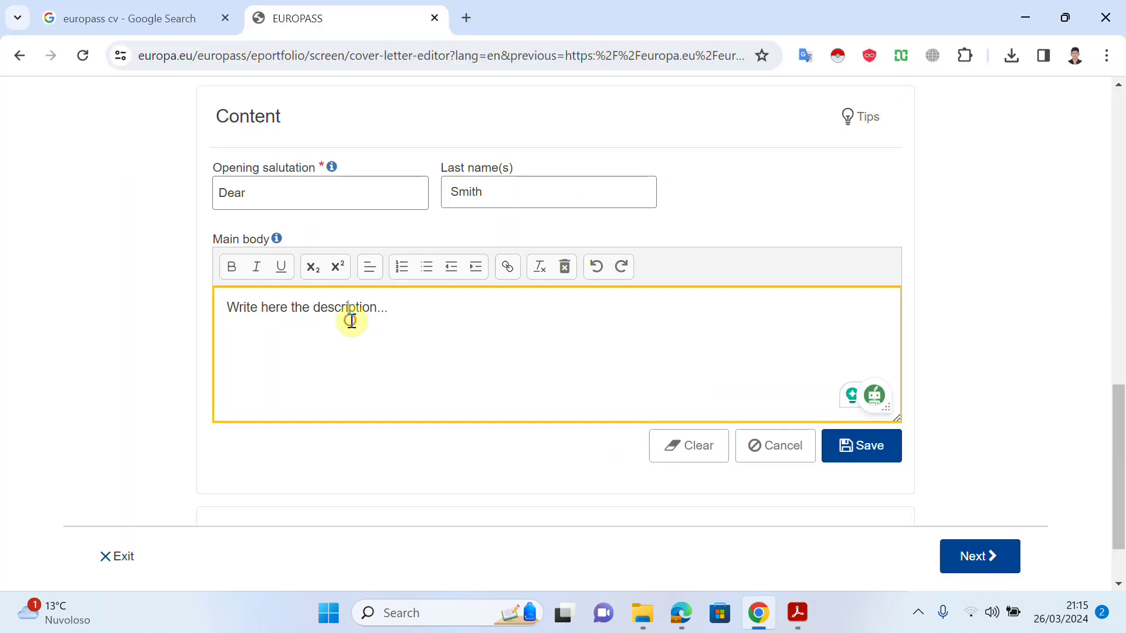
triple_click(352, 321)
key(ctrl+v)
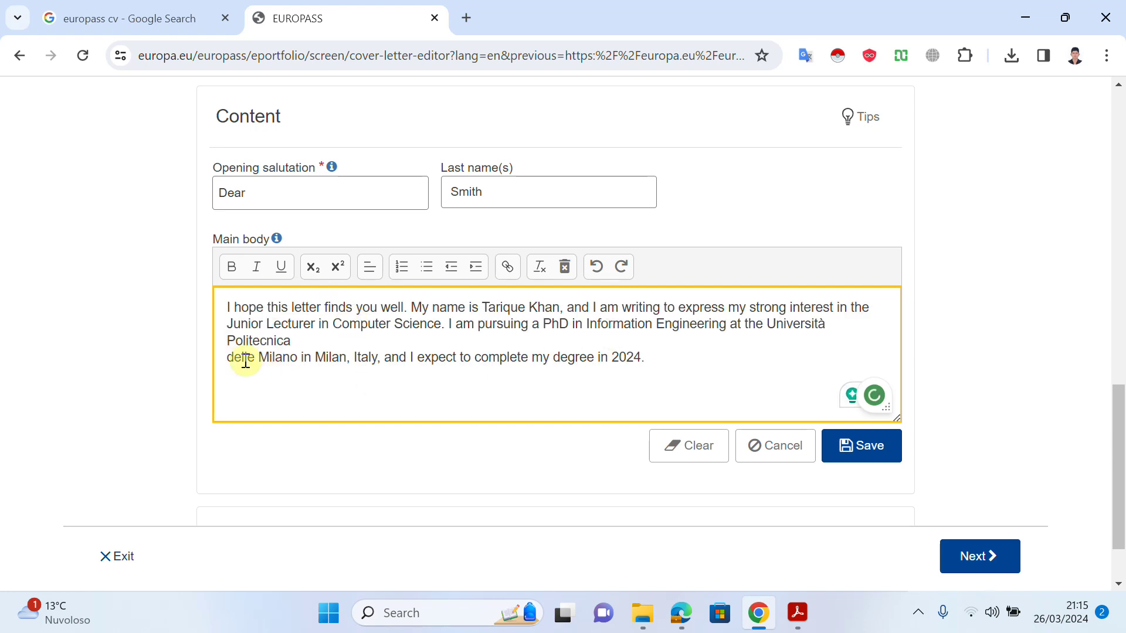
click(229, 358)
key(BackSpace)
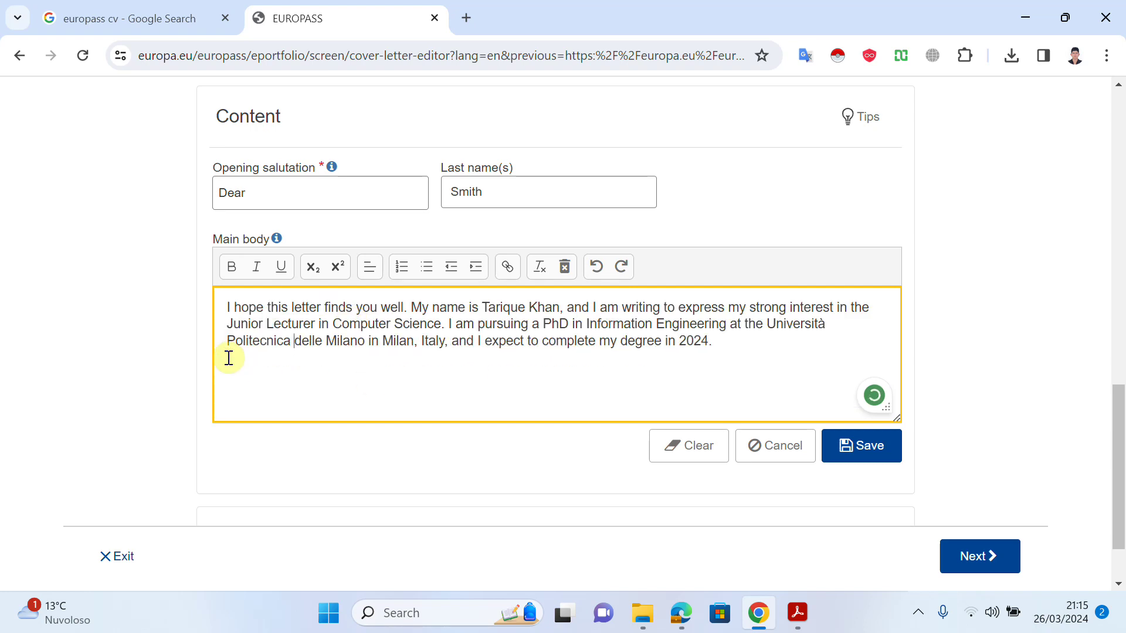
click(727, 343)
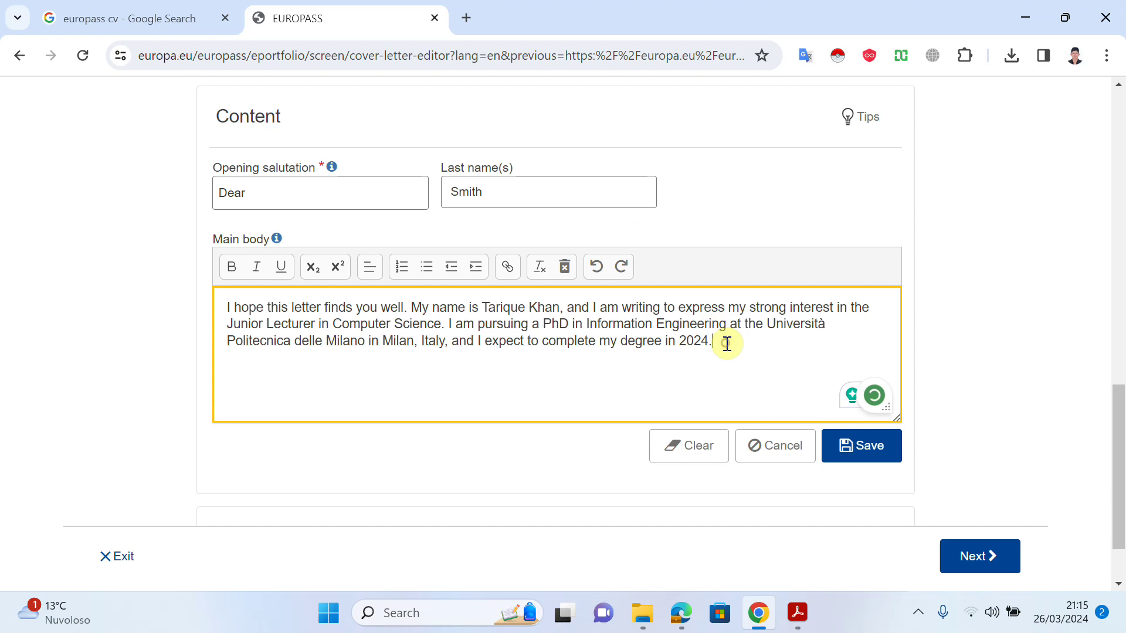
Select the 'While pursuing' and 'My research' paragraphs in the cover letter PDF
key(alt+Tab)
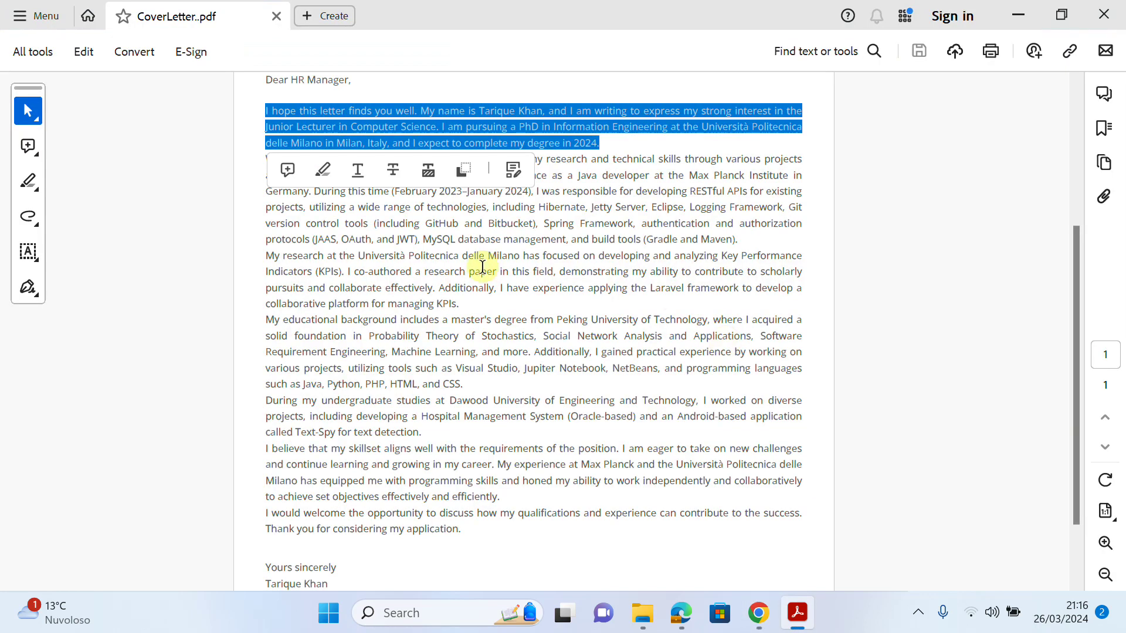
click(491, 335)
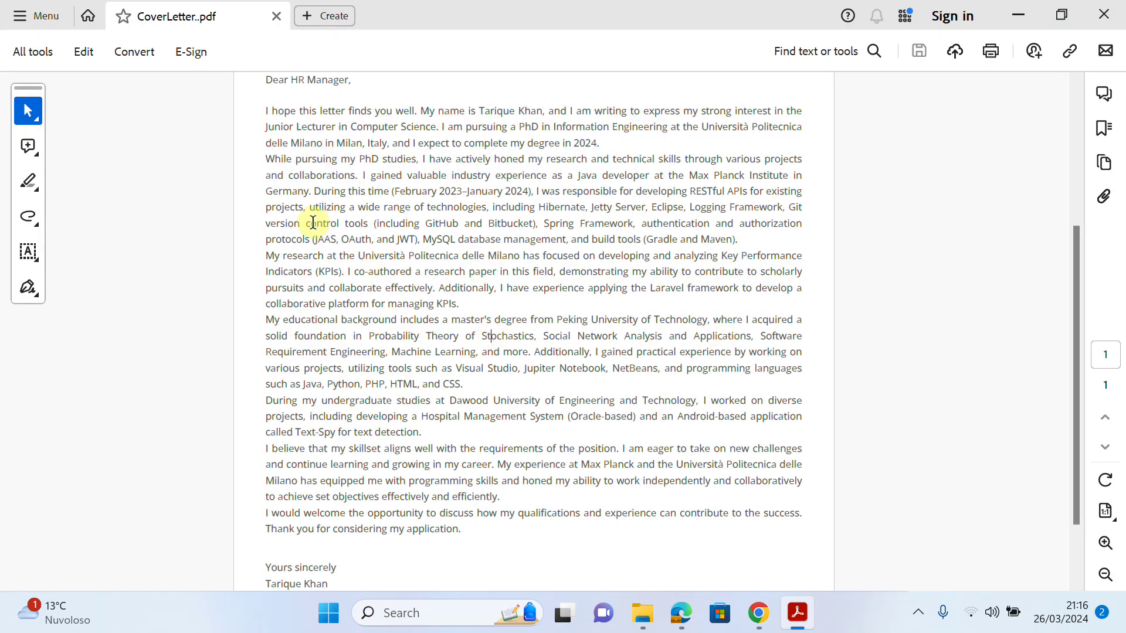
drag(266, 156, 738, 236)
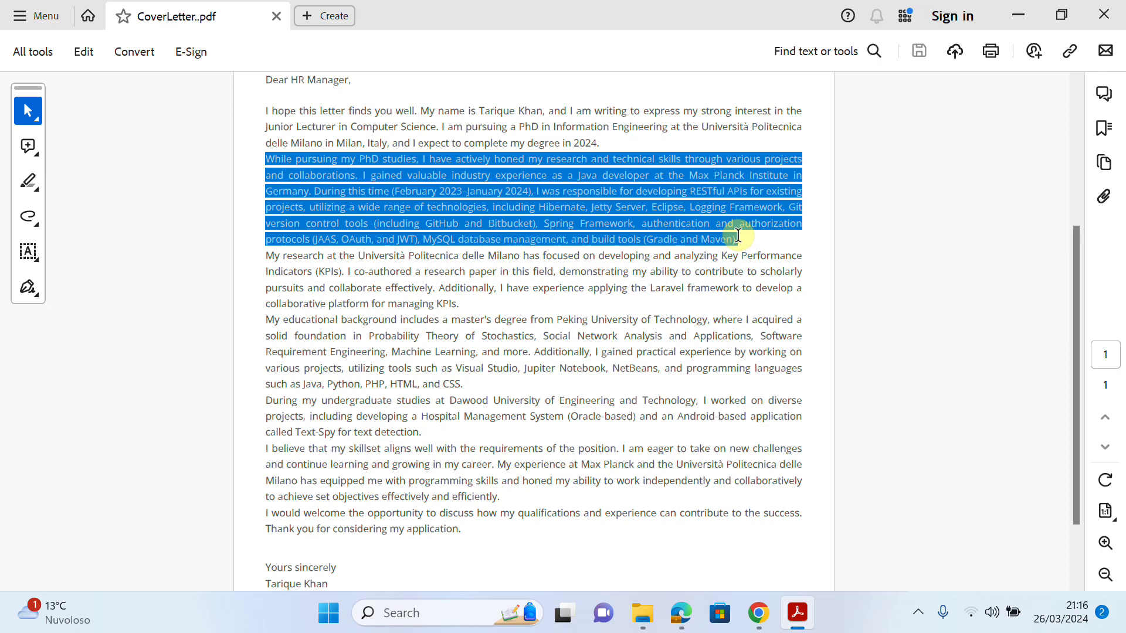
mouse_move(737, 235)
mouse_down()
mouse_move(495, 320)
mouse_move(460, 292)
mouse_move(464, 304)
mouse_up()
key(ctrl+c)
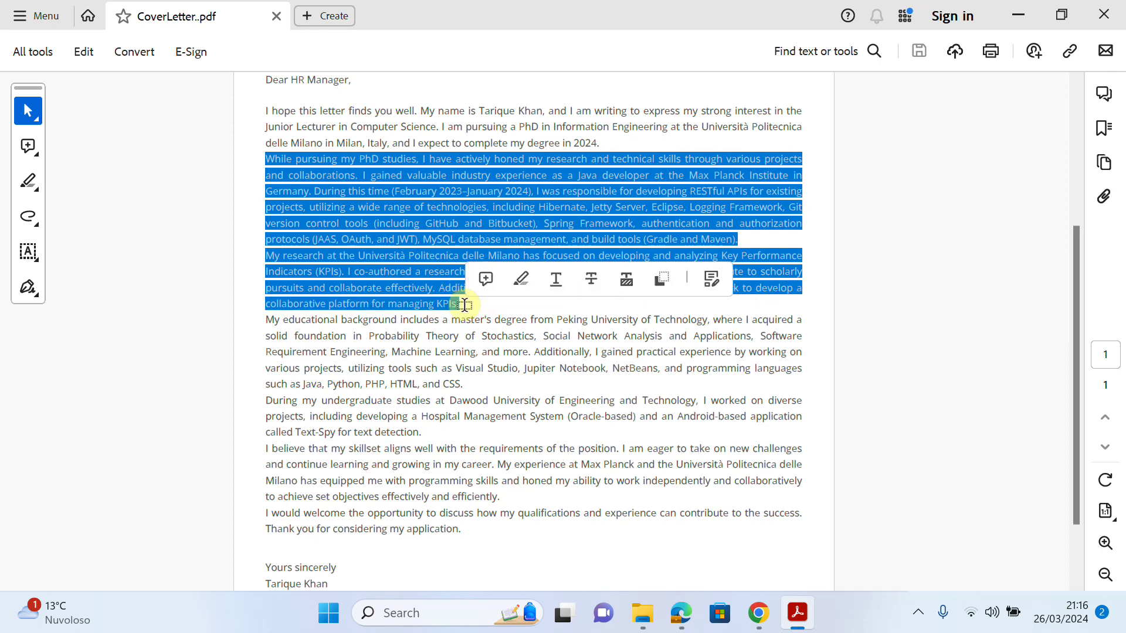
key(alt+Tab)
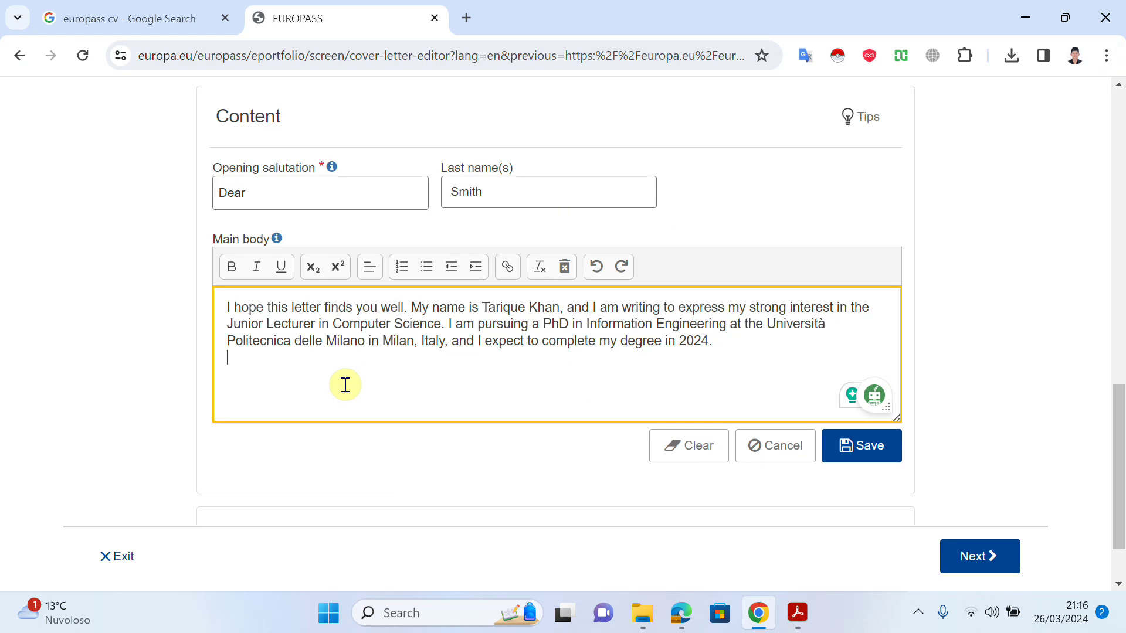
Paste the two paragraphs and rejoin the broken 'projects', 'and collaborations' and 'Germany' lines
key(ctrl+v)
scroll(345, 384, up, 5)
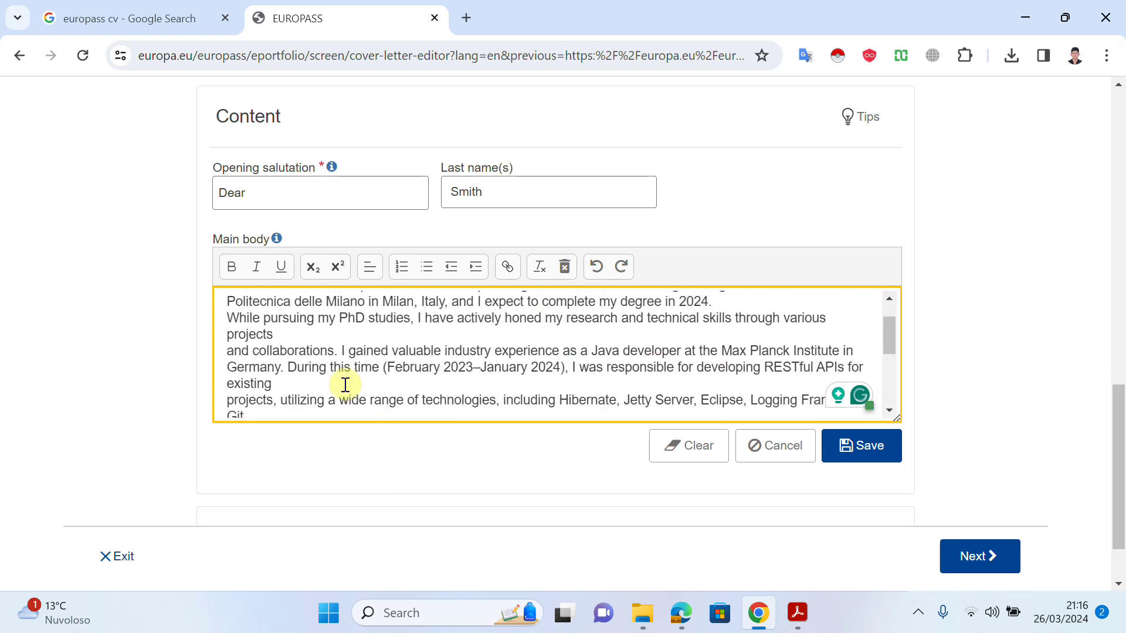
scroll(345, 385, up, 2)
scroll(345, 384, down, 1)
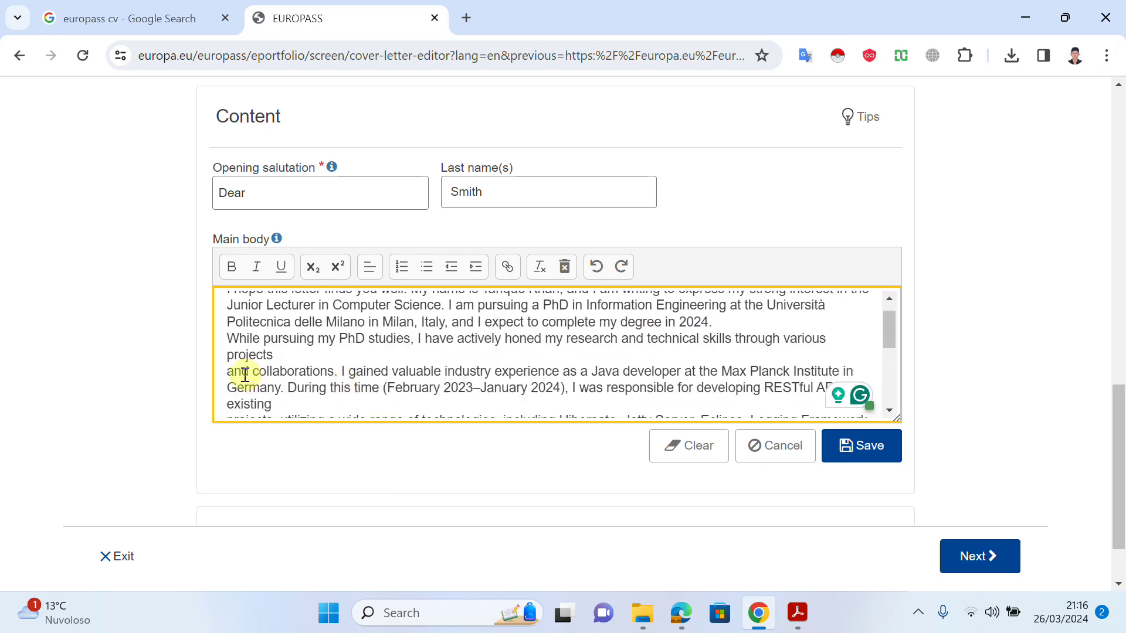
click(225, 360)
key(BackSpace)
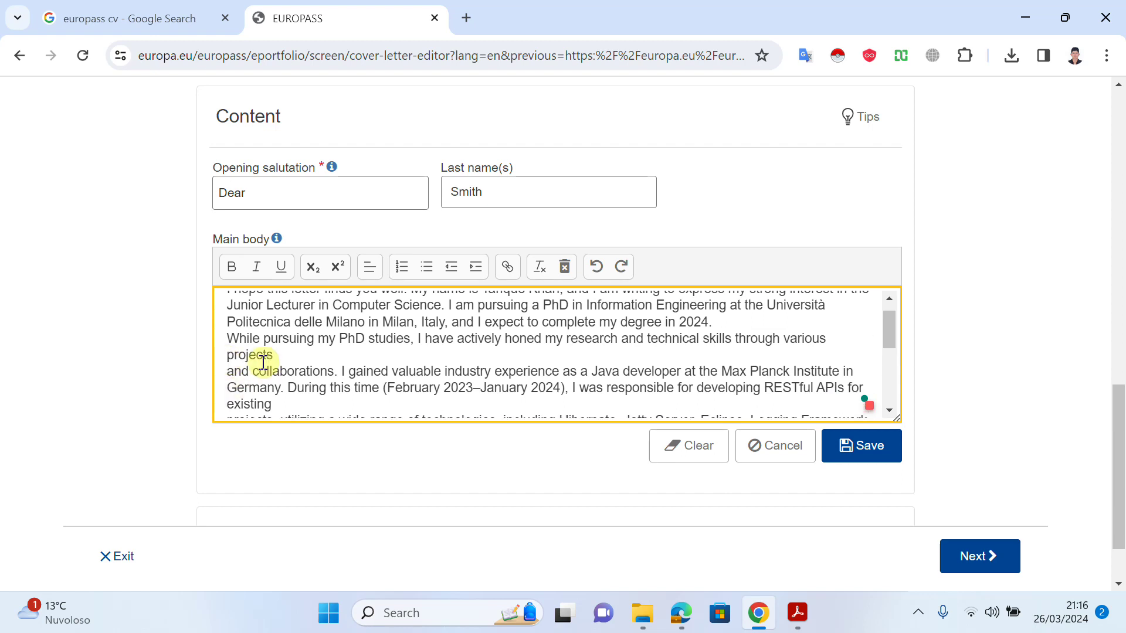
click(231, 376)
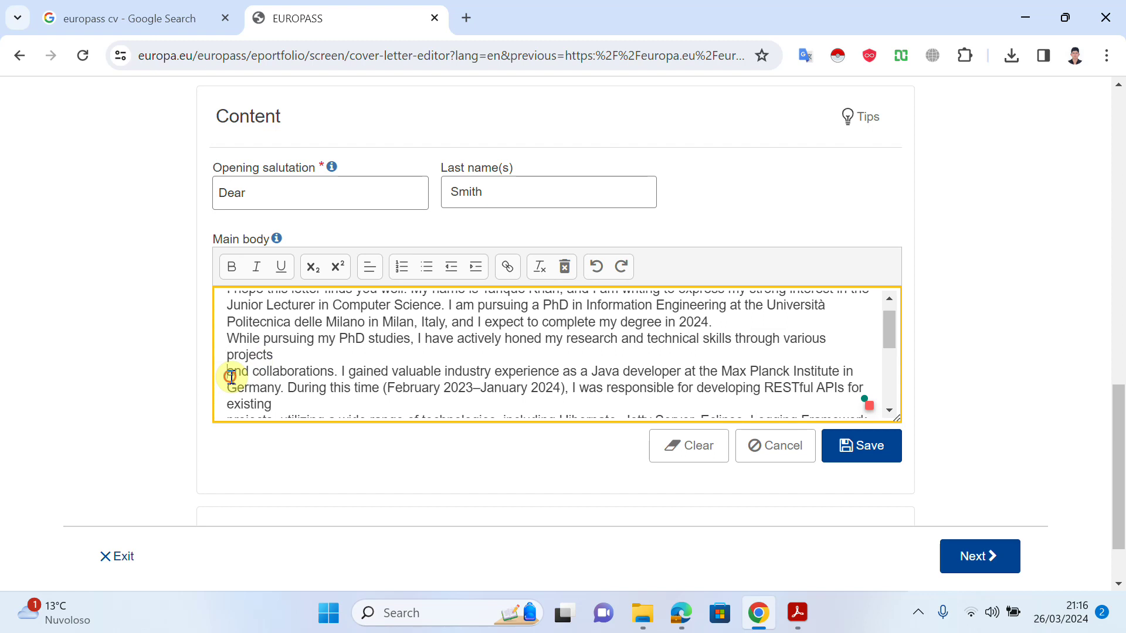
key(BackSpace)
click(227, 389)
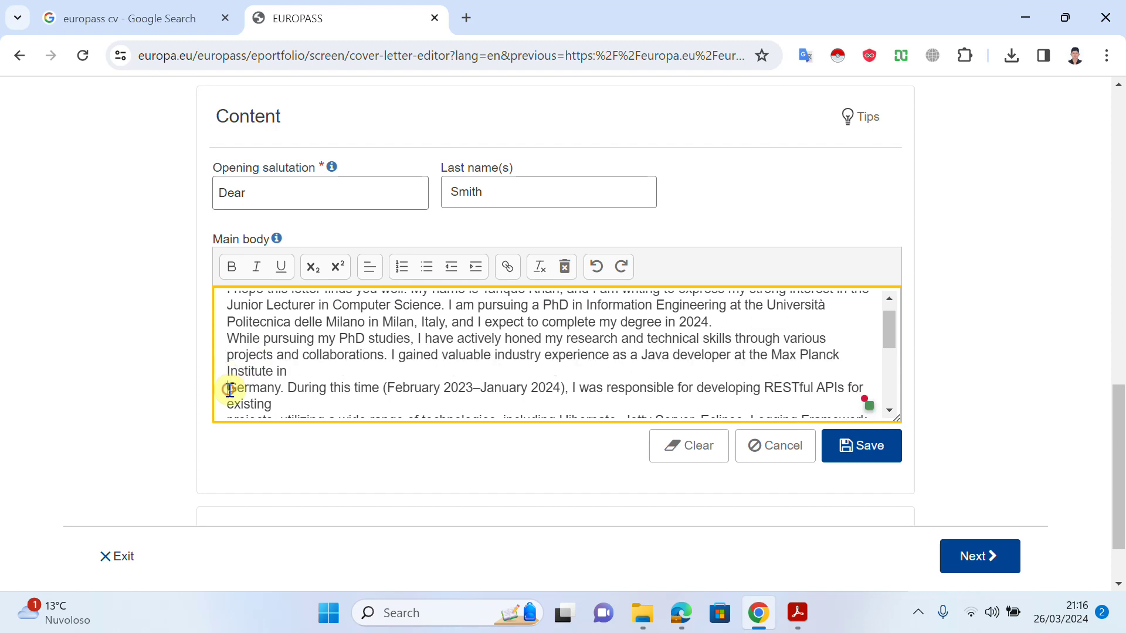
key(BackSpace)
Rejoin the broken lines before 'projects', 'version control tools' and 'protocols'
scroll(229, 381, down, 1)
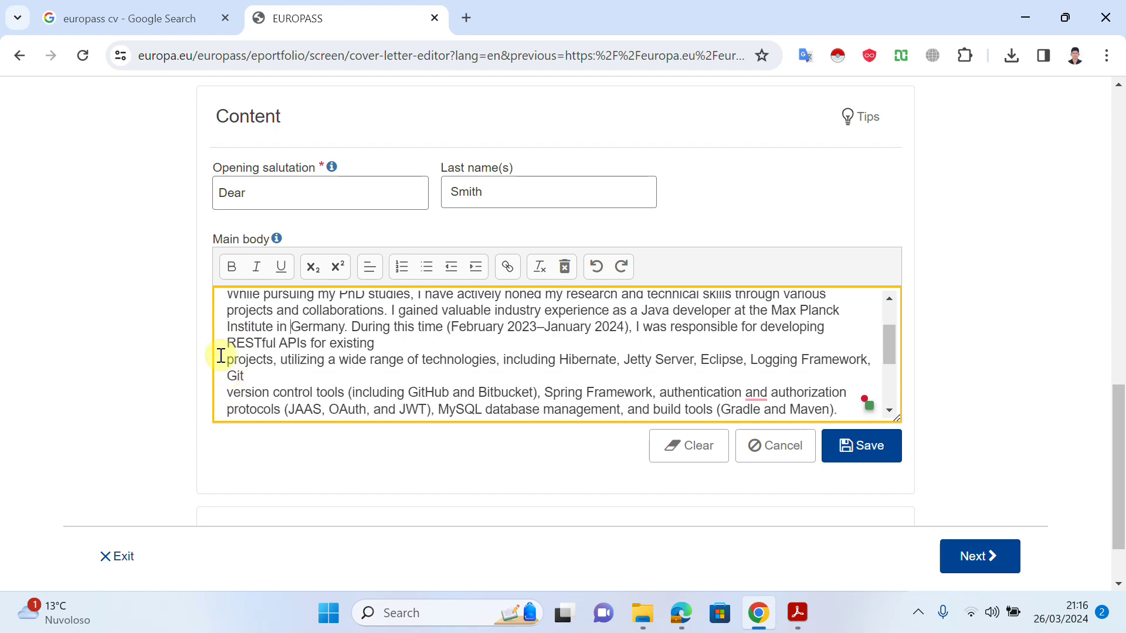
click(226, 358)
key(BackSpace)
scroll(222, 355, up, 1)
scroll(245, 352, down, 1)
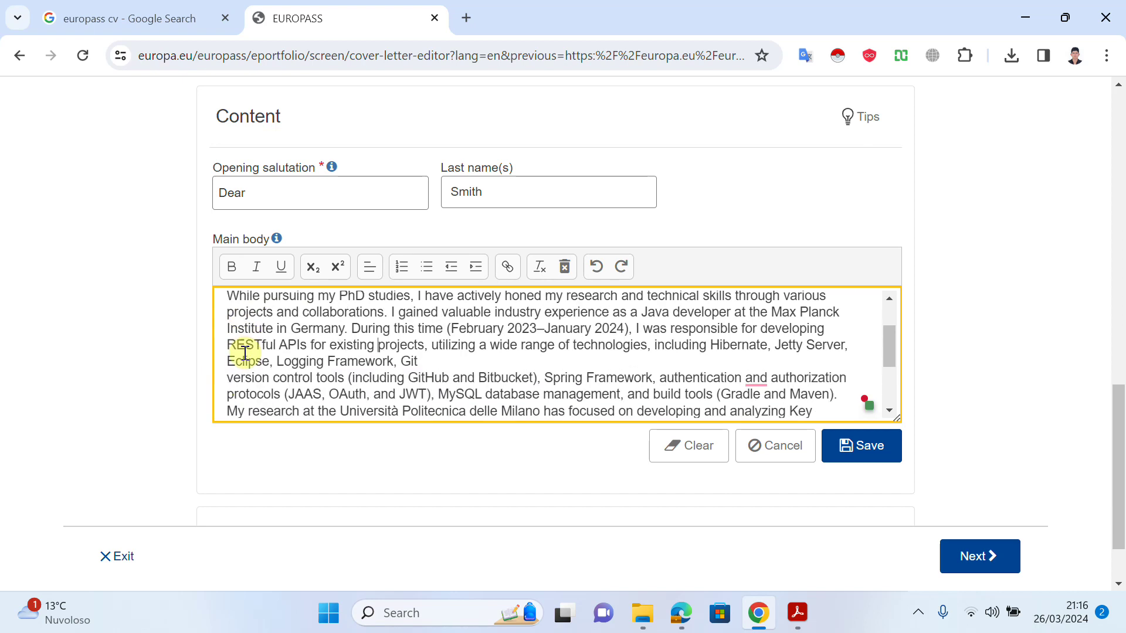
click(226, 368)
key(BackSpace)
scroll(226, 366, up, 1)
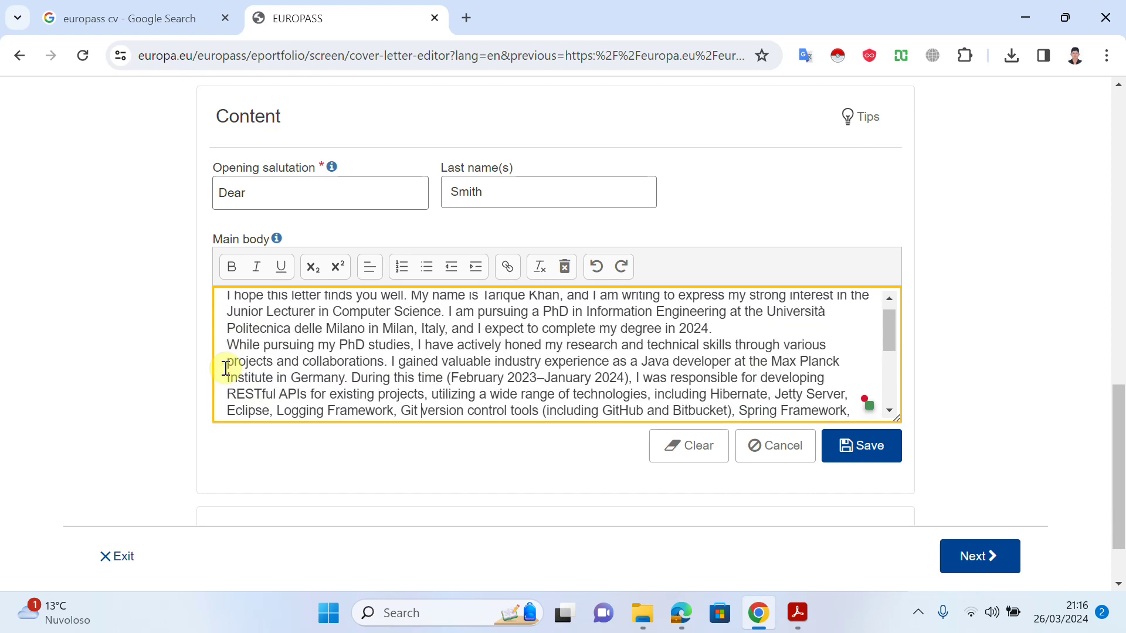
scroll(226, 362, down, 2)
click(238, 348)
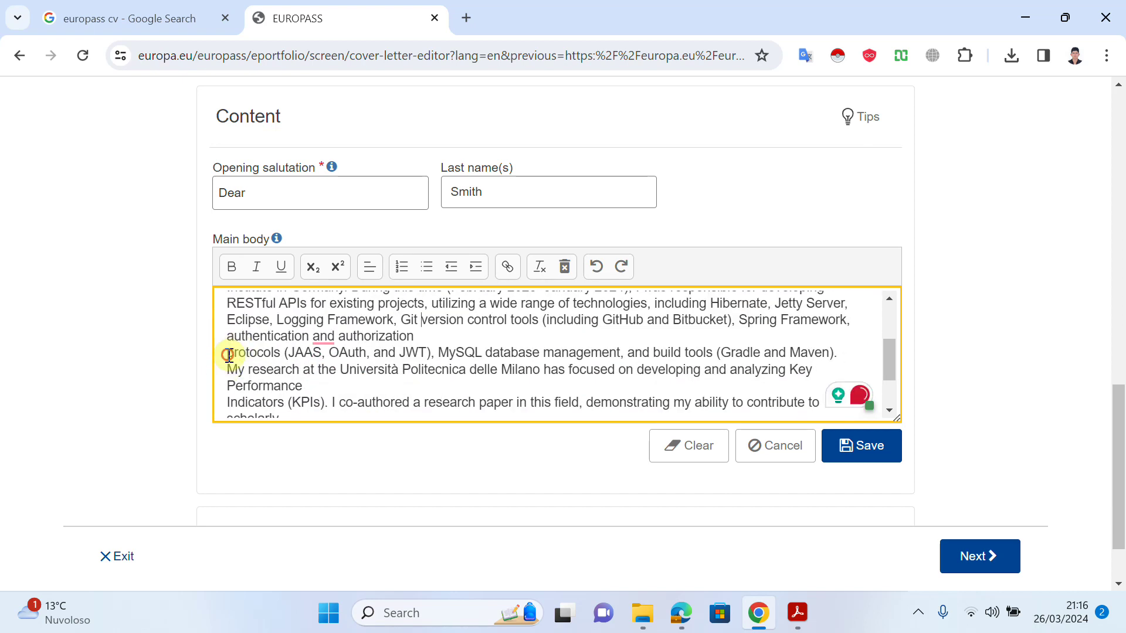
key(BackSpace)
scroll(231, 351, up, 1)
scroll(230, 356, down, 1)
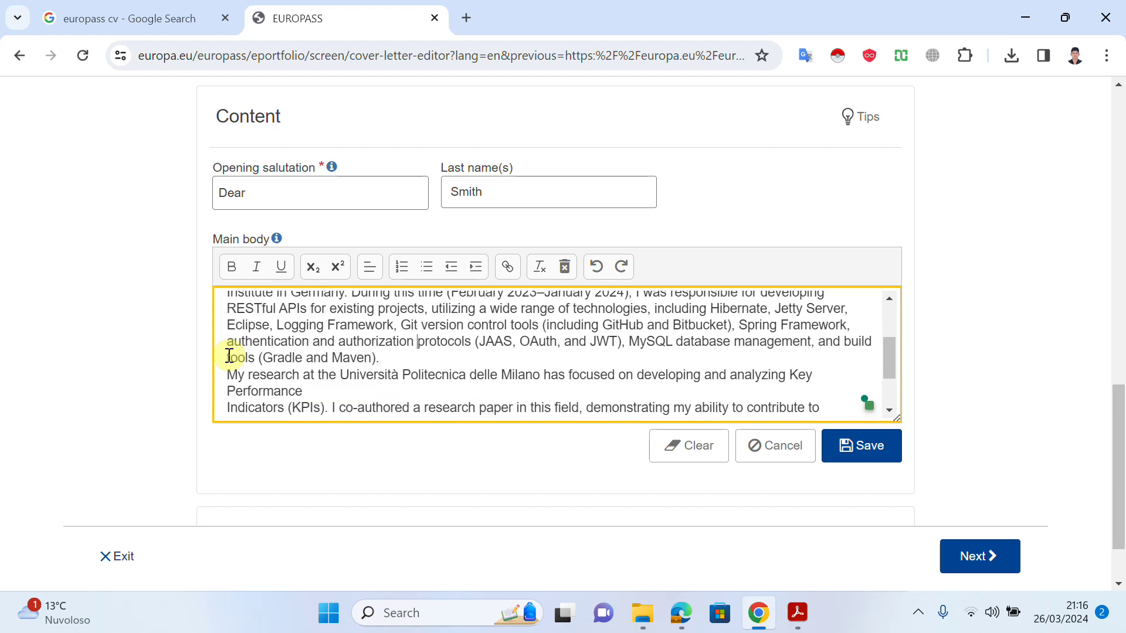
Rejoin the My research paragraph's broken lines at 'Indicators', 'pursuits' and 'collaborative platform'
click(221, 376)
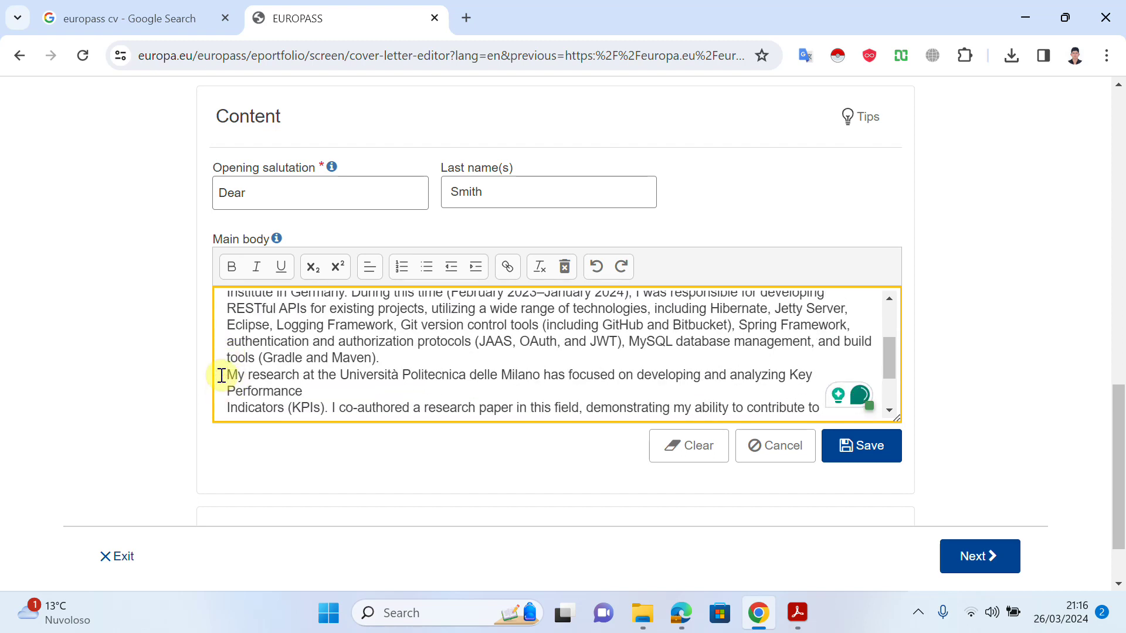
scroll(221, 375, down, 1)
click(226, 392)
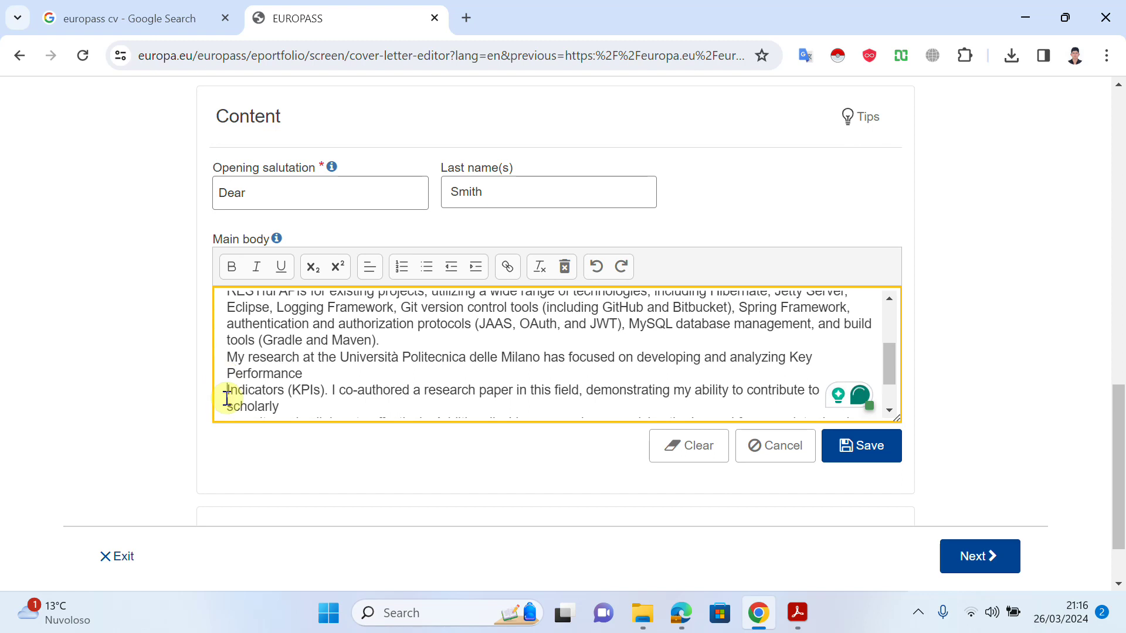
key(BackSpace)
scroll(227, 394, down, 2)
click(232, 361)
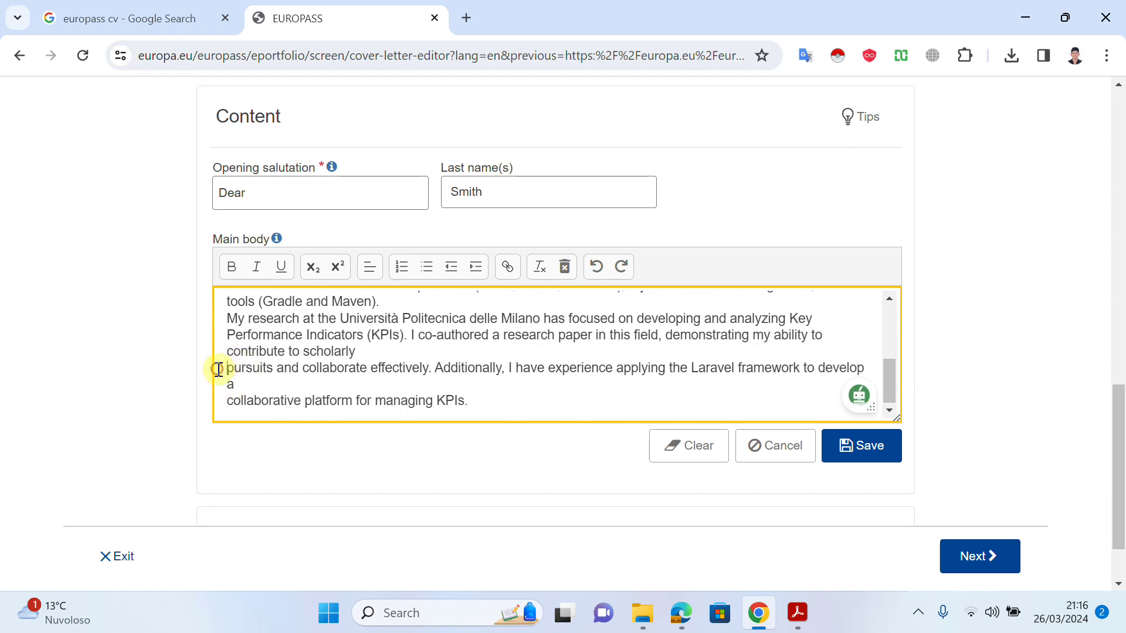
key(BackSpace)
scroll(230, 364, down, 1)
click(228, 348)
key(BackSpace)
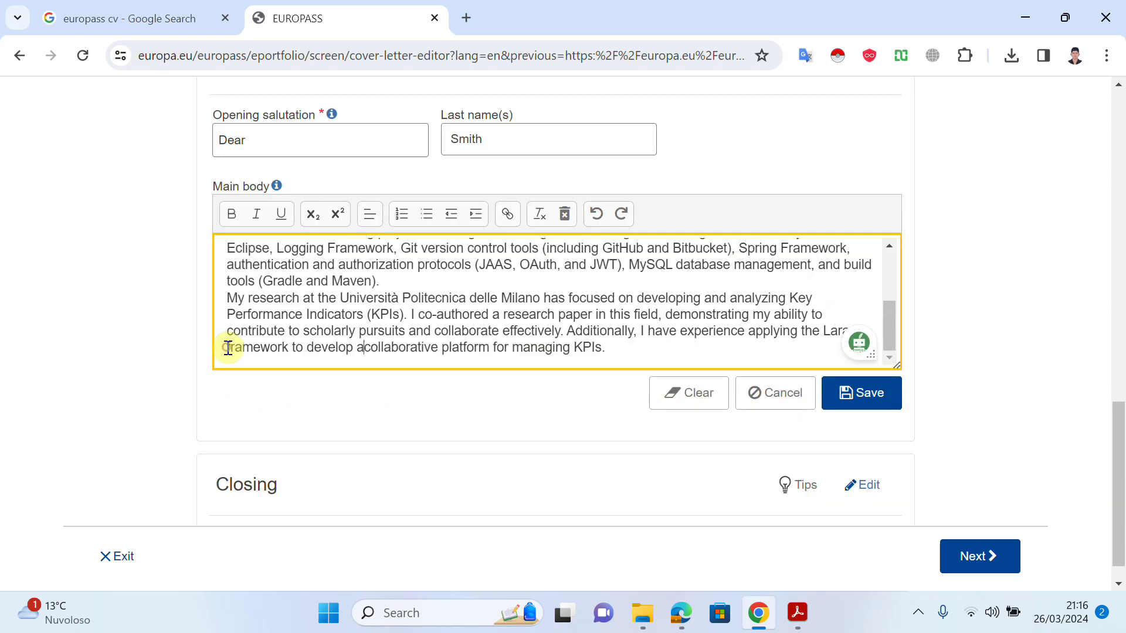
click(637, 349)
scroll(636, 350, down, 1)
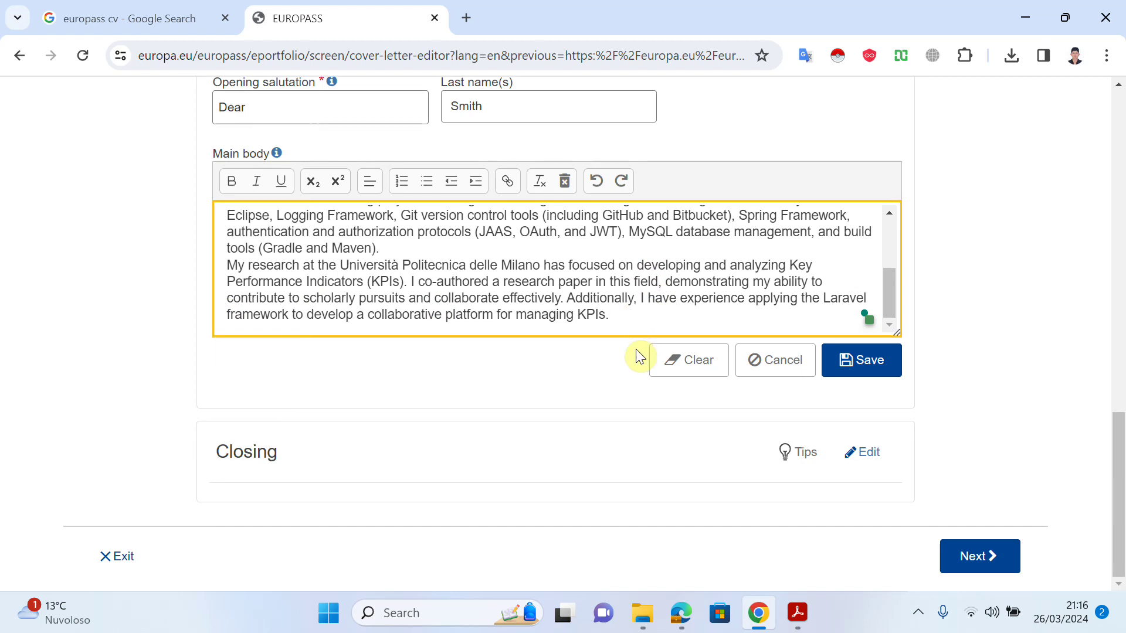
key(alt+Tab)
Select the paragraphs from 'My educational background' to 'text detection.' in the PDF
click(387, 384)
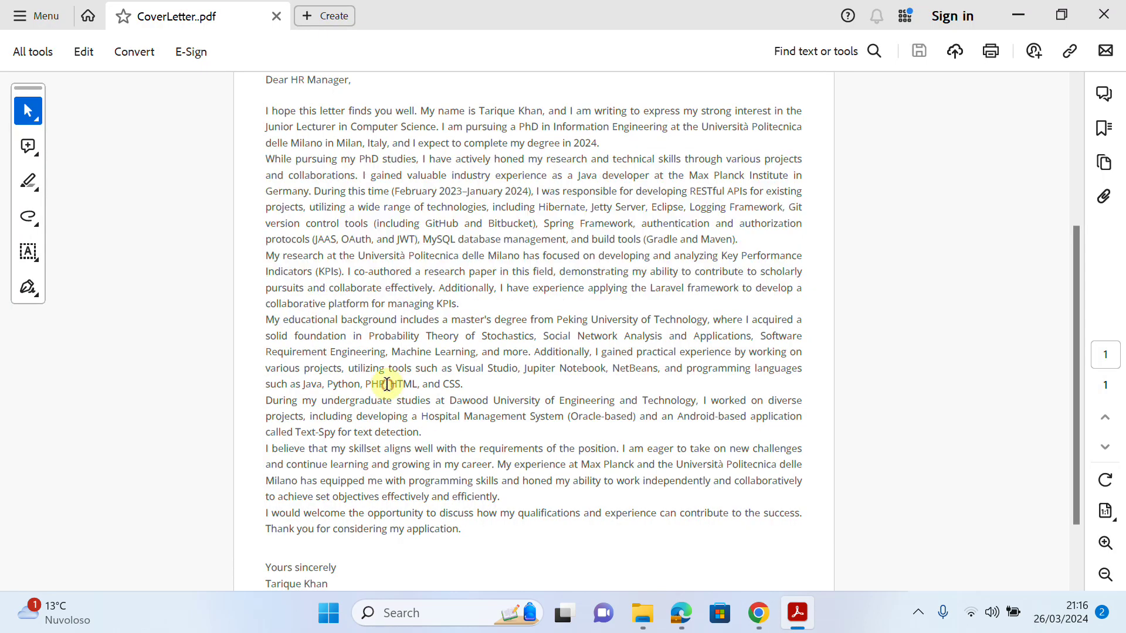
mouse_move(265, 322)
mouse_down()
mouse_move(434, 381)
mouse_move(427, 435)
mouse_up()
key(ctrl+c)
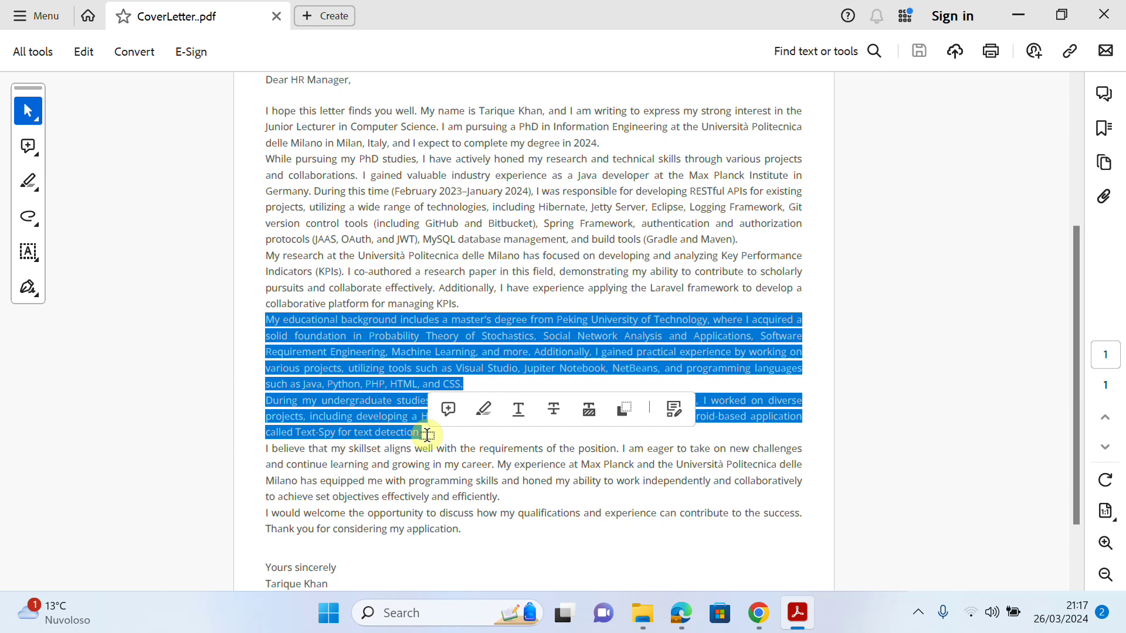
key(alt+Tab)
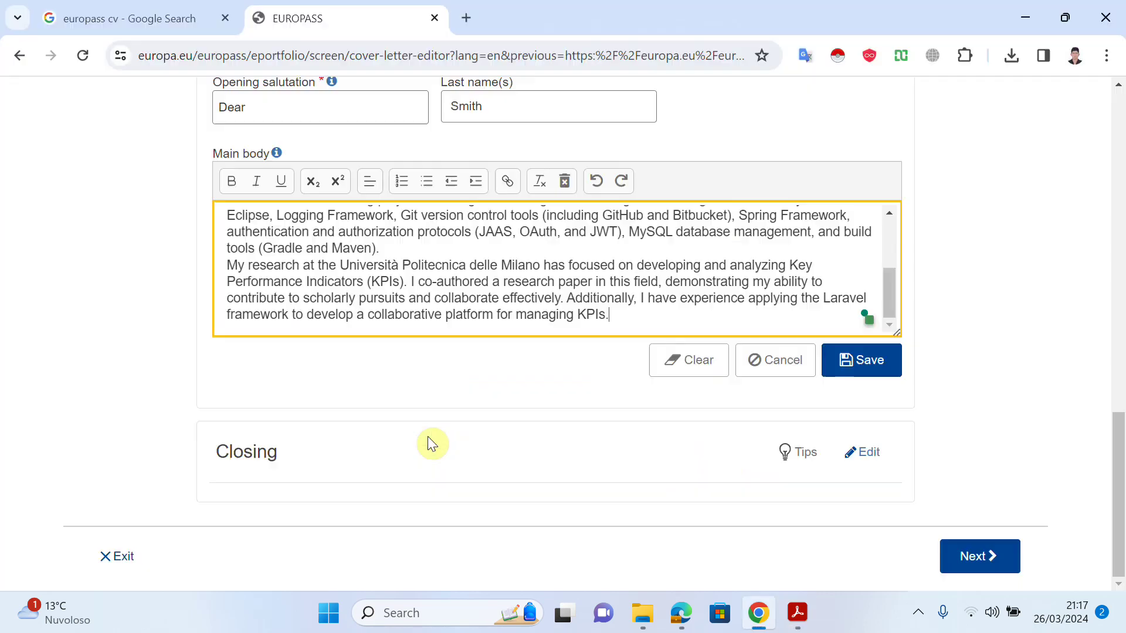
Paste the education and undergraduate paragraphs on a new line after 'KPIs.'
click(613, 320)
key(Return)
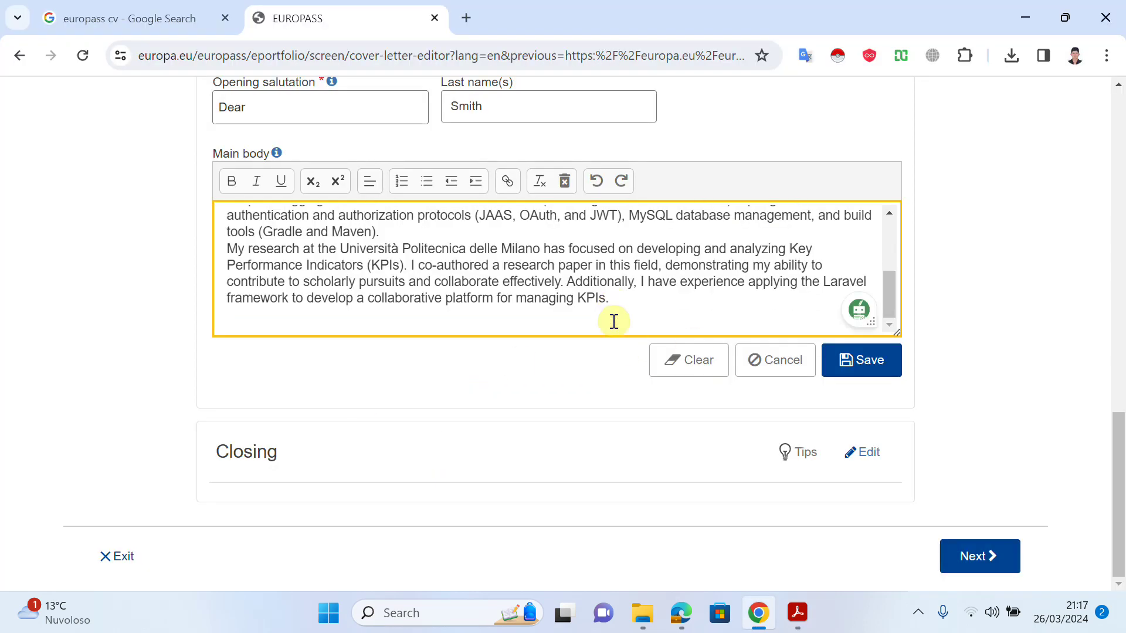
key(ctrl+v)
scroll(613, 320, up, 3)
scroll(612, 320, up, 1)
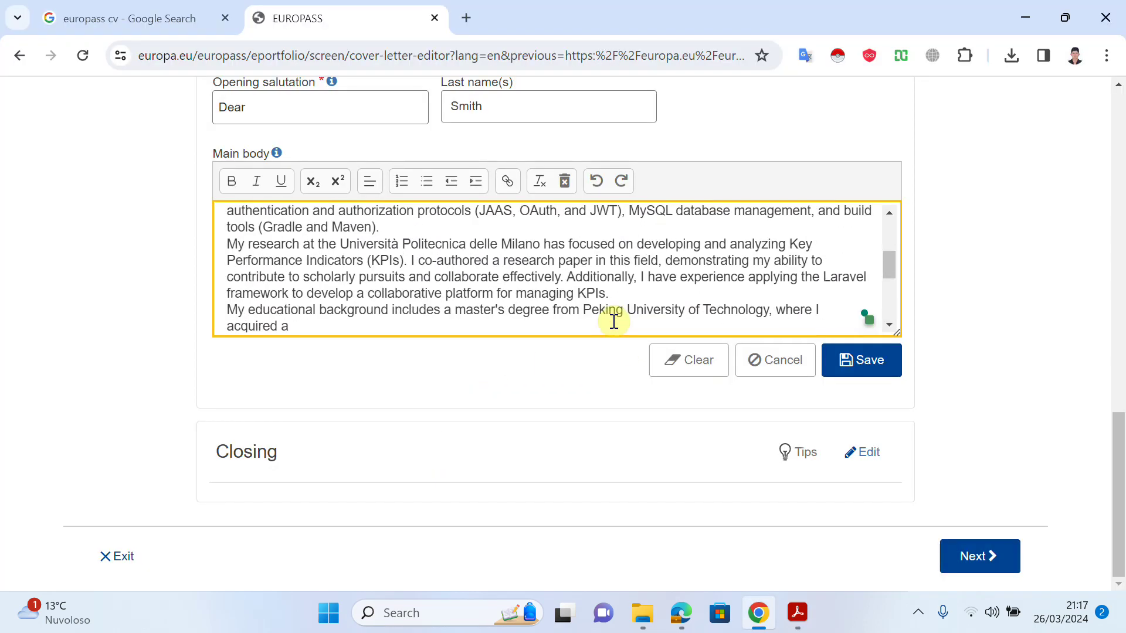
scroll(613, 320, down, 1)
scroll(263, 296, down, 1)
scroll(263, 296, down, 1)
key(alt+Tab)
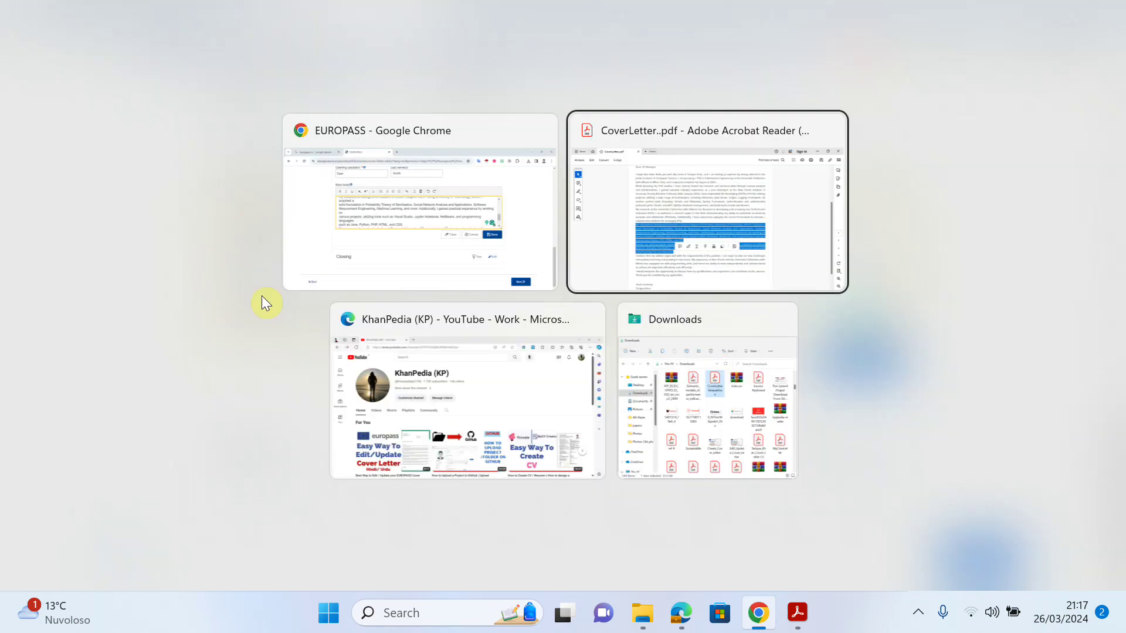
key(alt+Tab)
scroll(272, 286, up, 2)
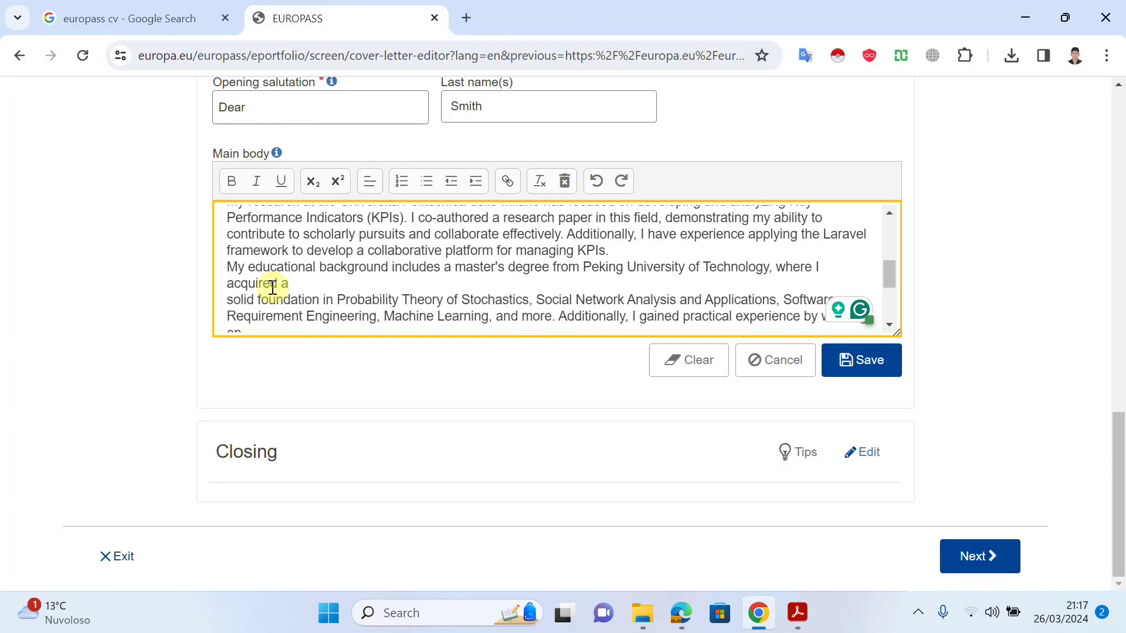
scroll(272, 284, down, 2)
scroll(223, 226, up, 1)
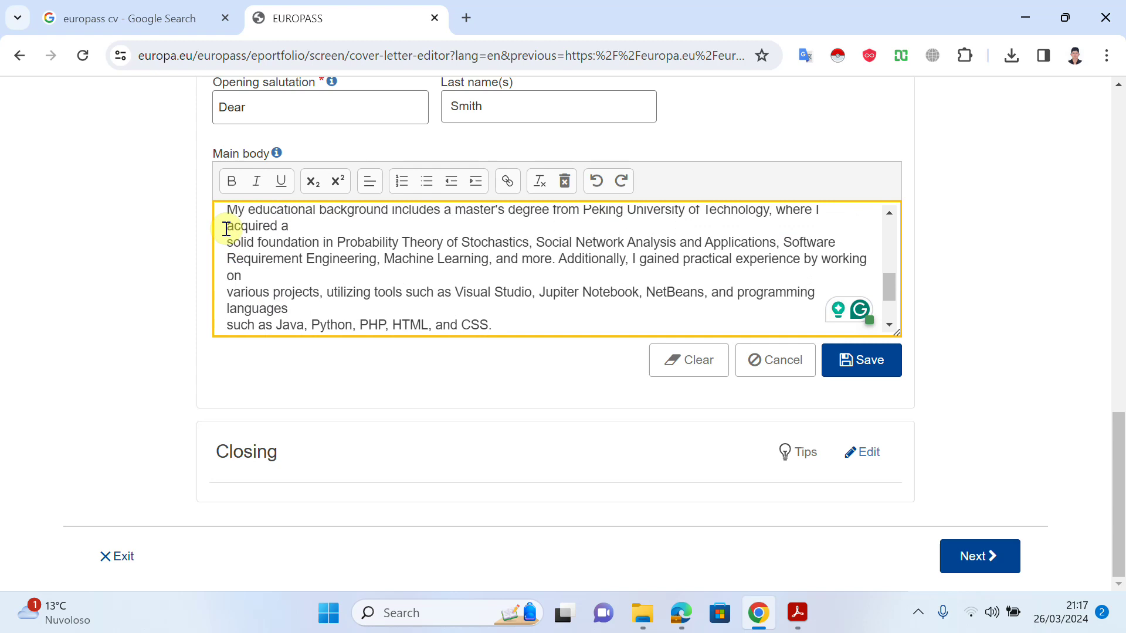
Rejoin the broken lines before 'solid', 'Requirement', 'various' and 'such as Java'
click(229, 240)
key(BackSpace)
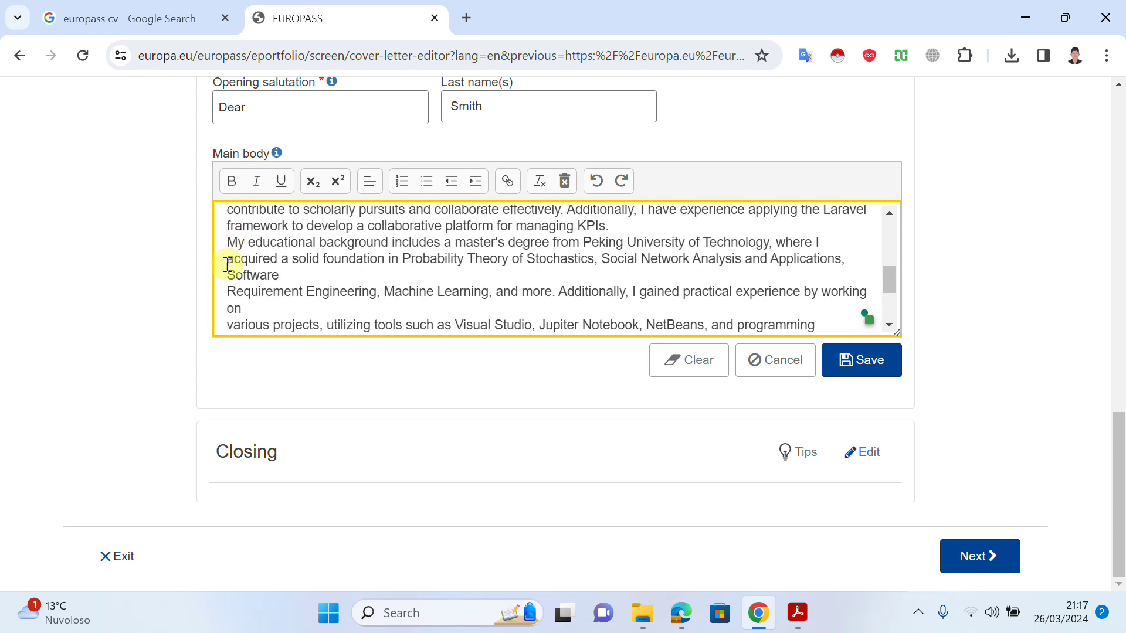
click(226, 293)
key(BackSpace)
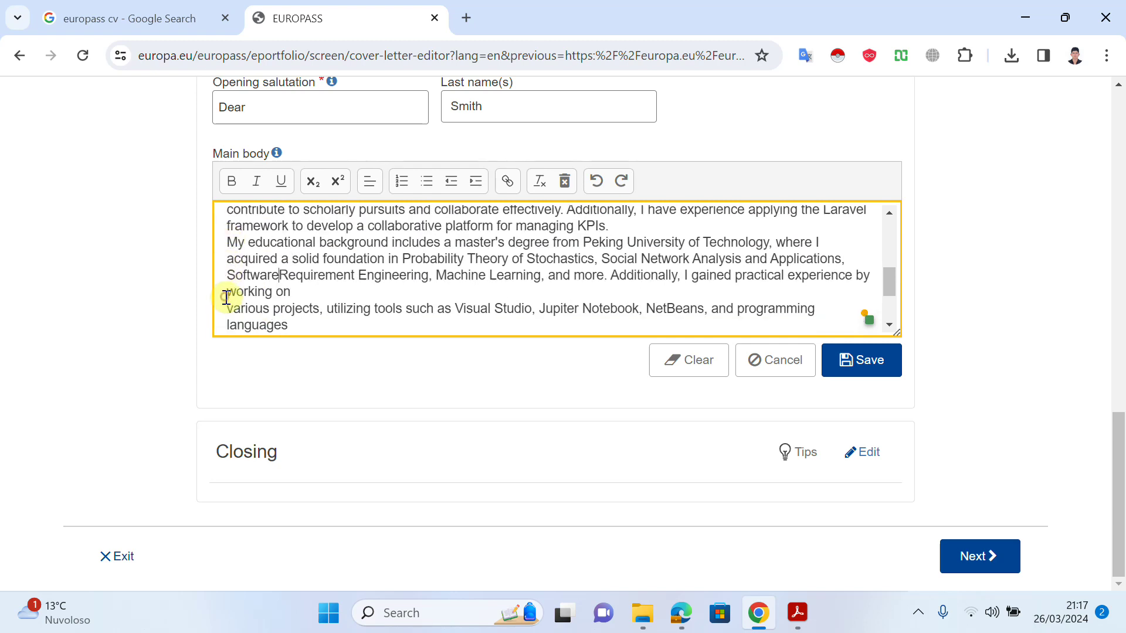
scroll(225, 298, down, 1)
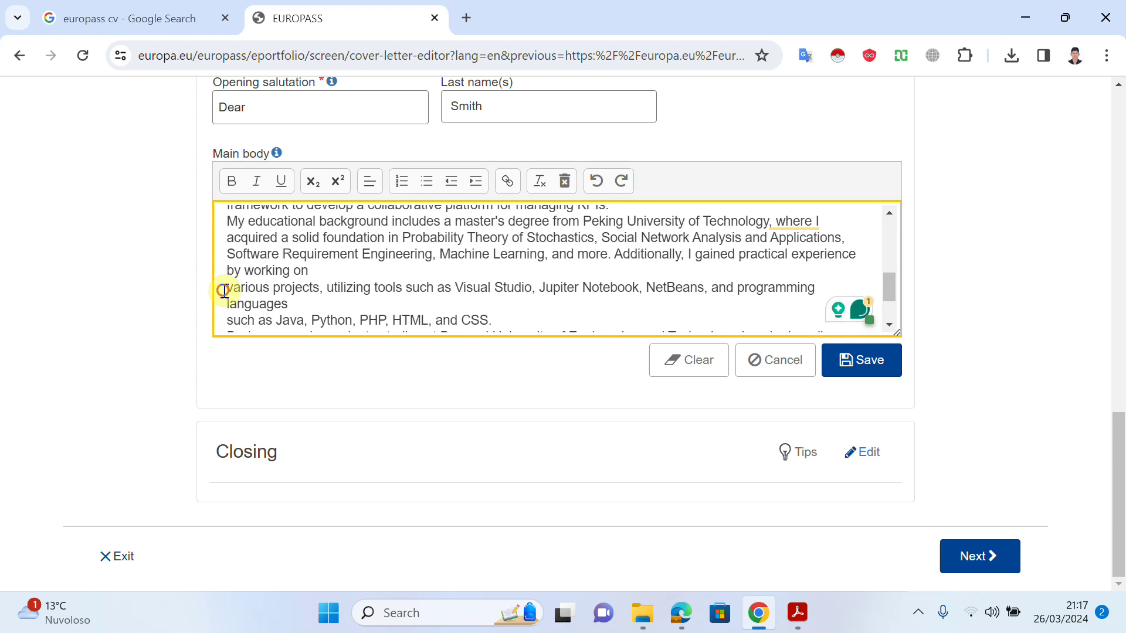
click(226, 289)
key(BackSpace)
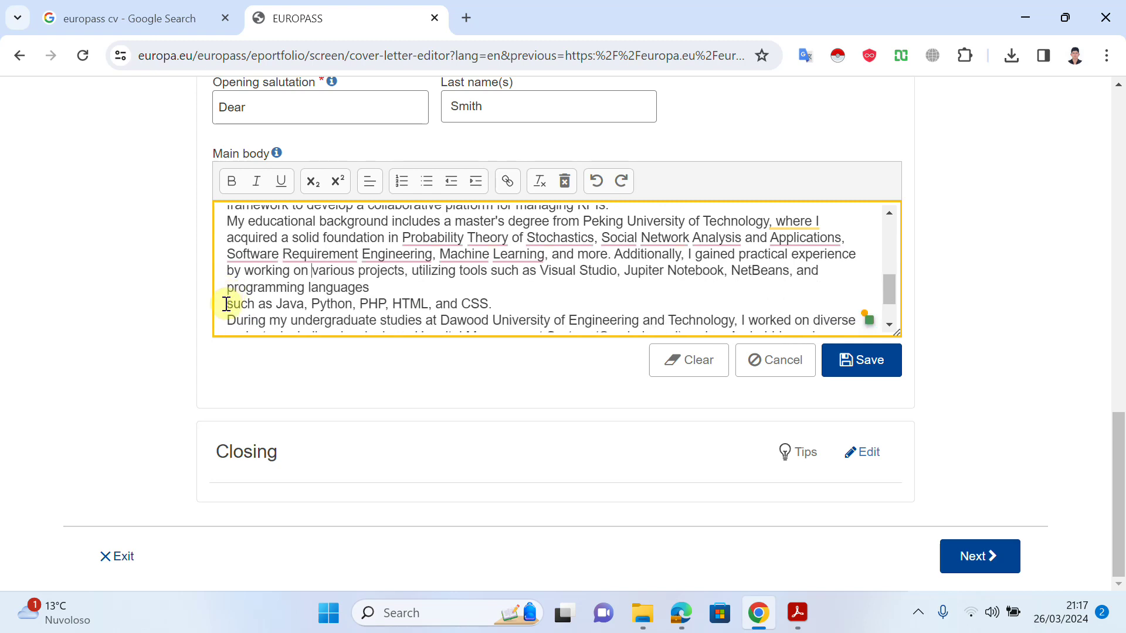
click(226, 305)
key(BackSpace)
Join 'called Text-Spy' onto the application line and add an empty line after 'detection.'
scroll(226, 309, down, 1)
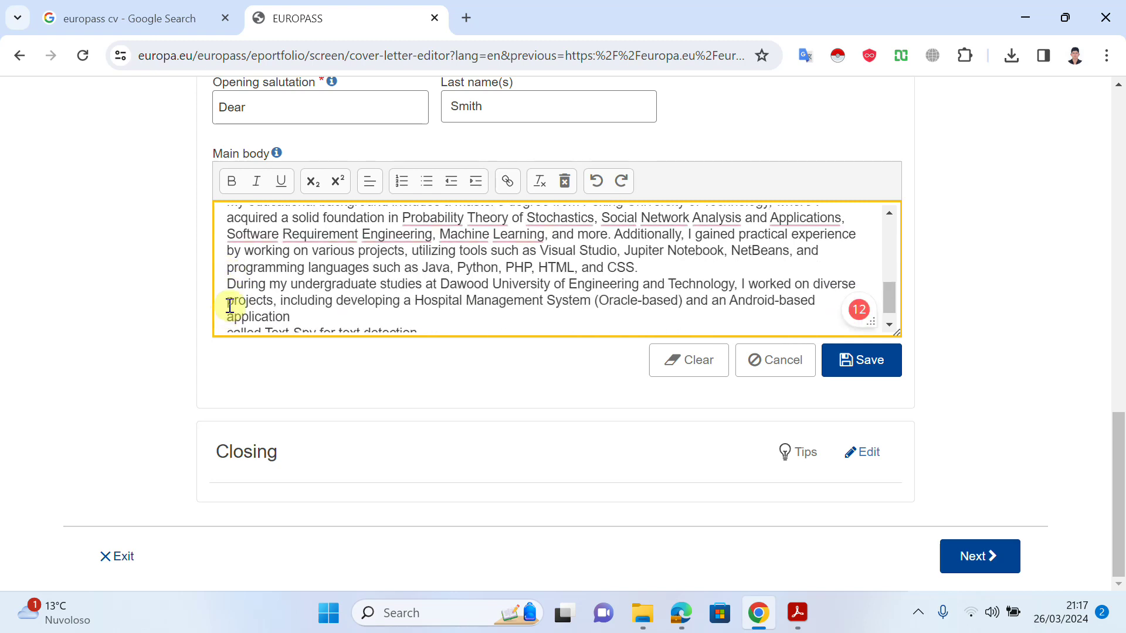
scroll(227, 283, down, 1)
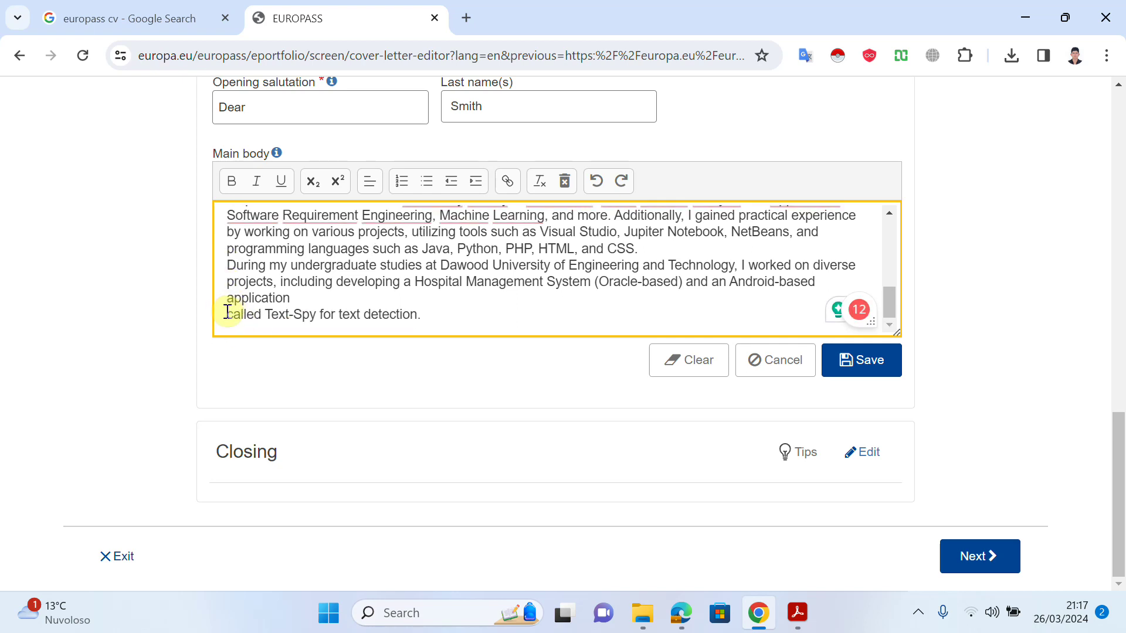
key(BackSpace)
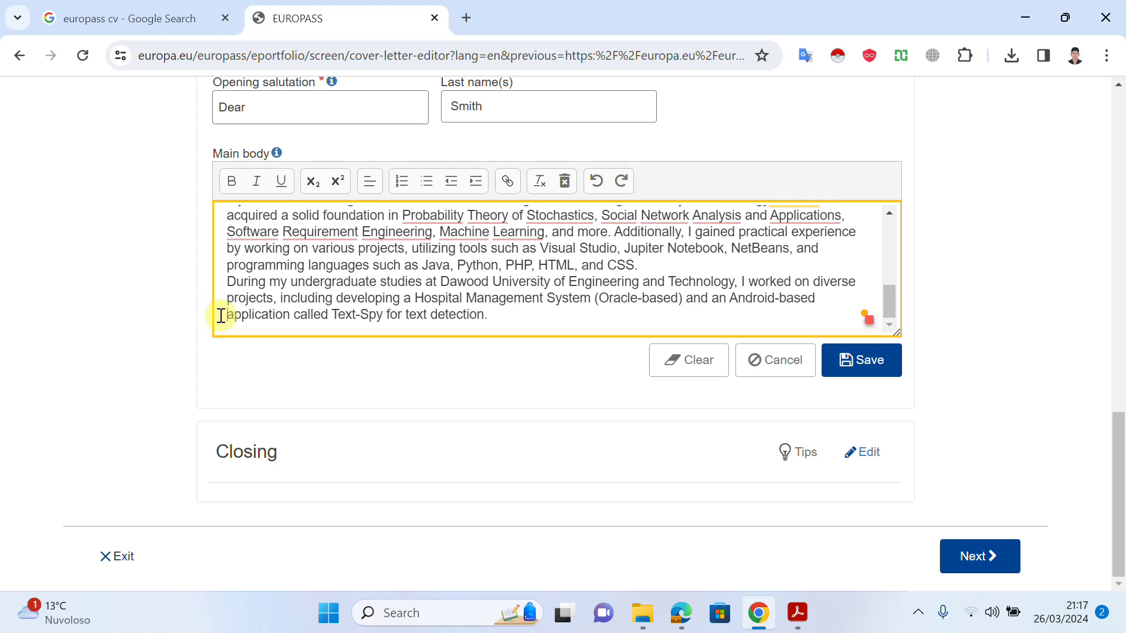
click(504, 312)
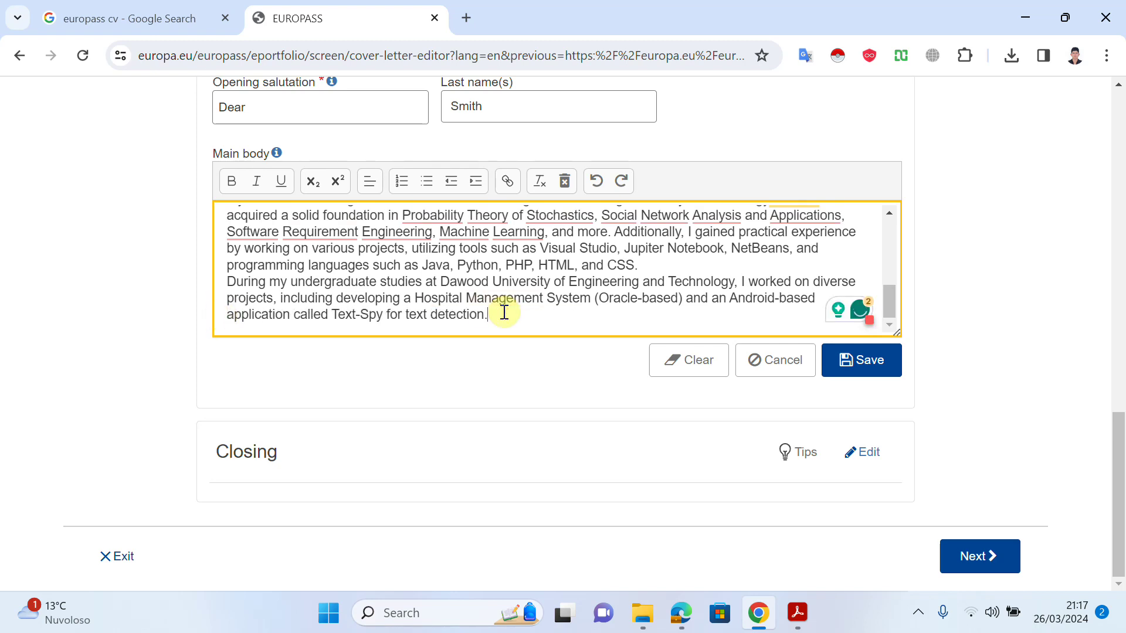
key(Return)
key(alt+Tab)
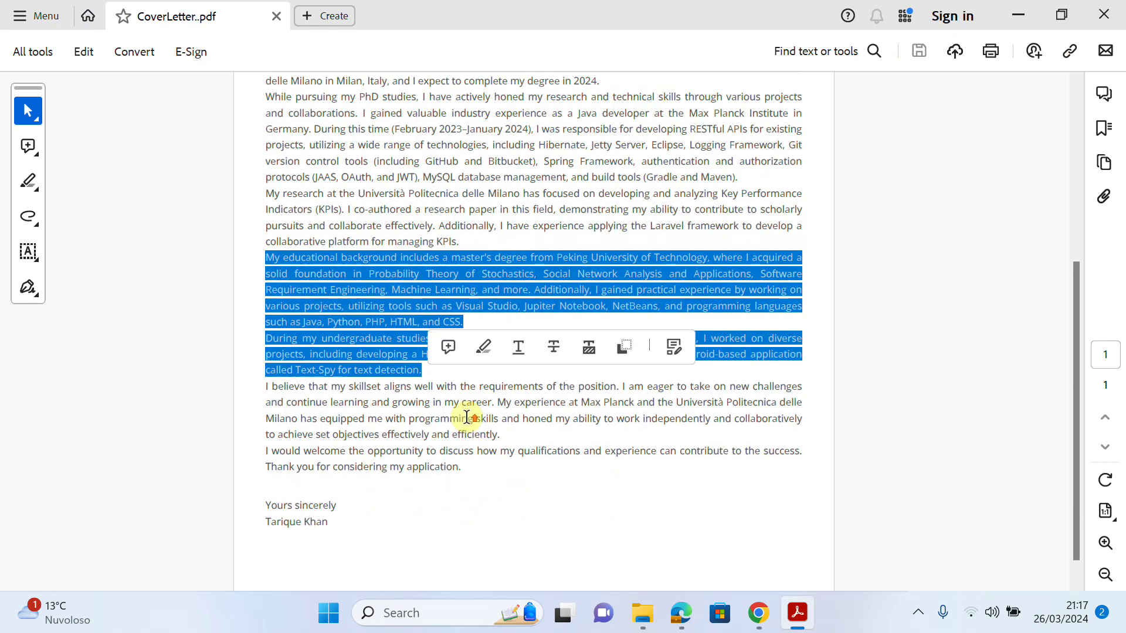
Select the paragraph from 'I believe that my skillset aligns well' to 'efficiently.' in CoverLetter.pdf
click(362, 408)
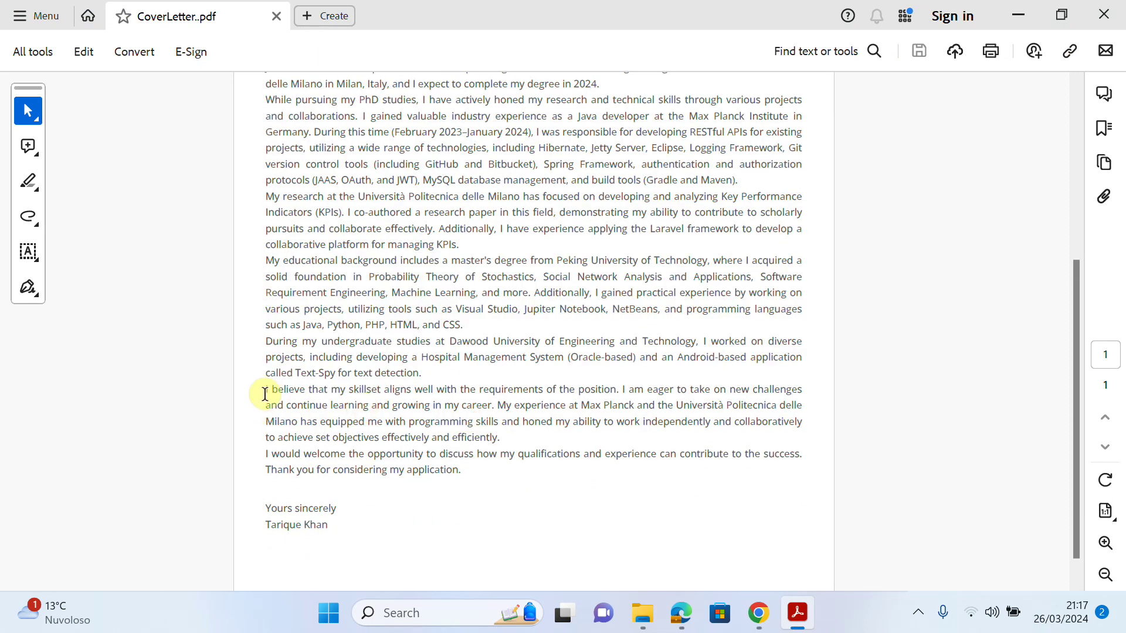
drag(264, 393, 502, 437)
key(ctrl+c)
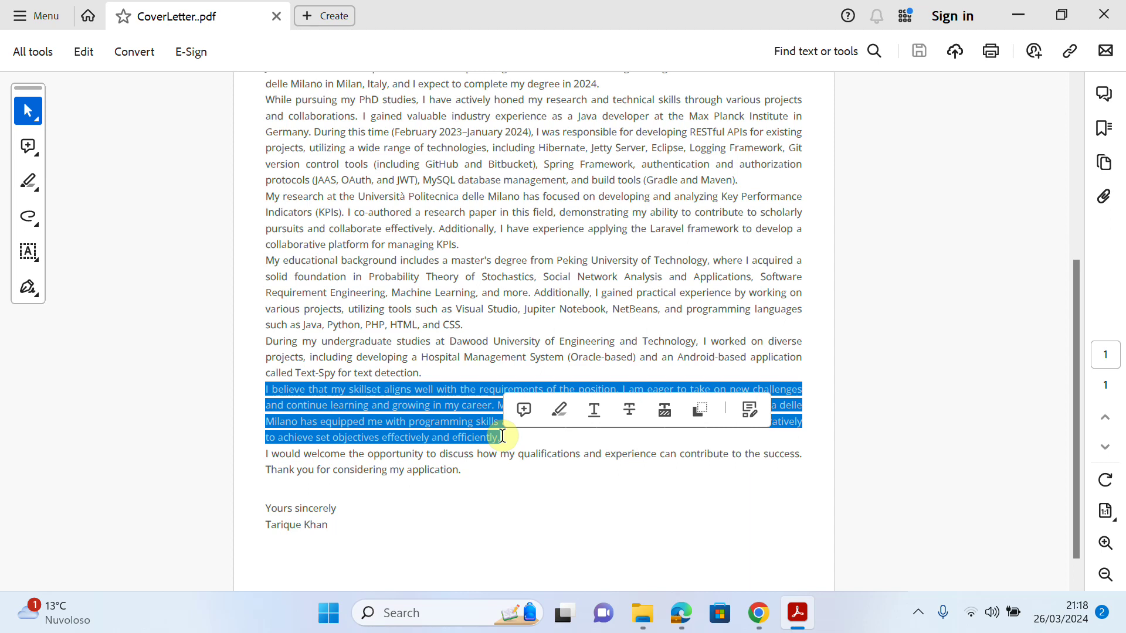
Paste the 'I believe that my skillset' paragraph and rejoin the 'Milano' and 'to achieve' lines
key(alt+Tab)
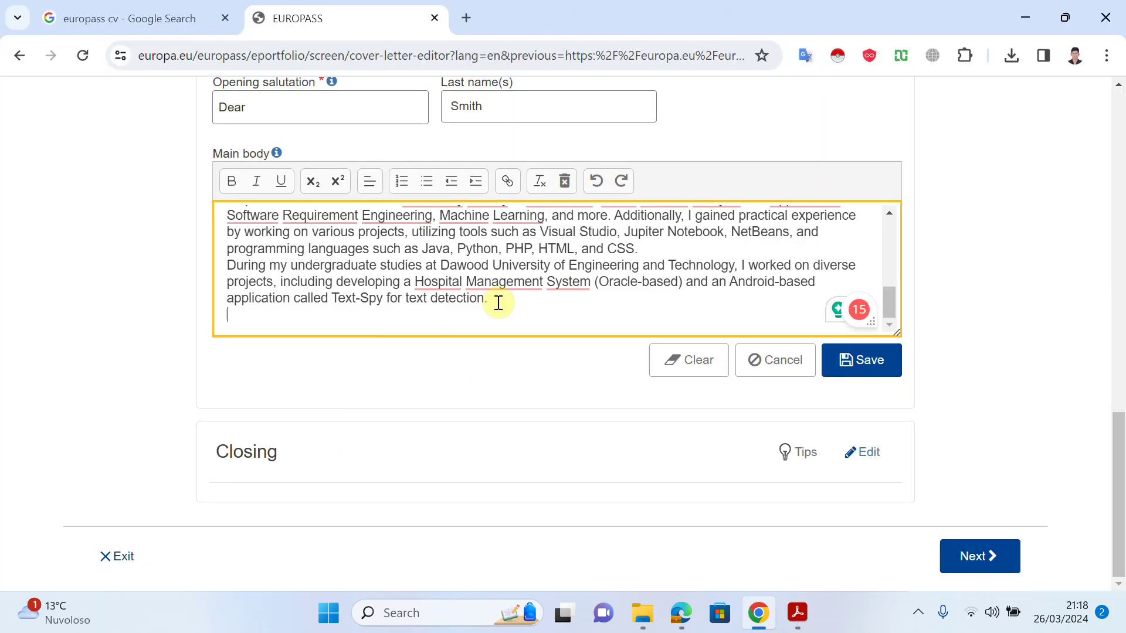
key(ctrl+v)
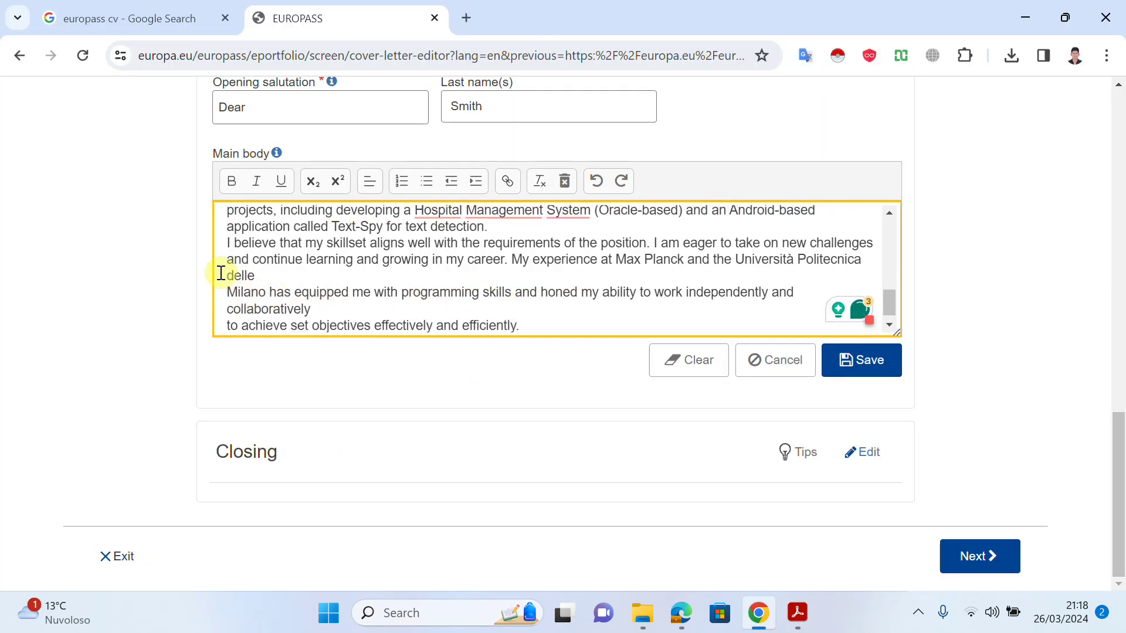
click(227, 291)
key(BackSpace)
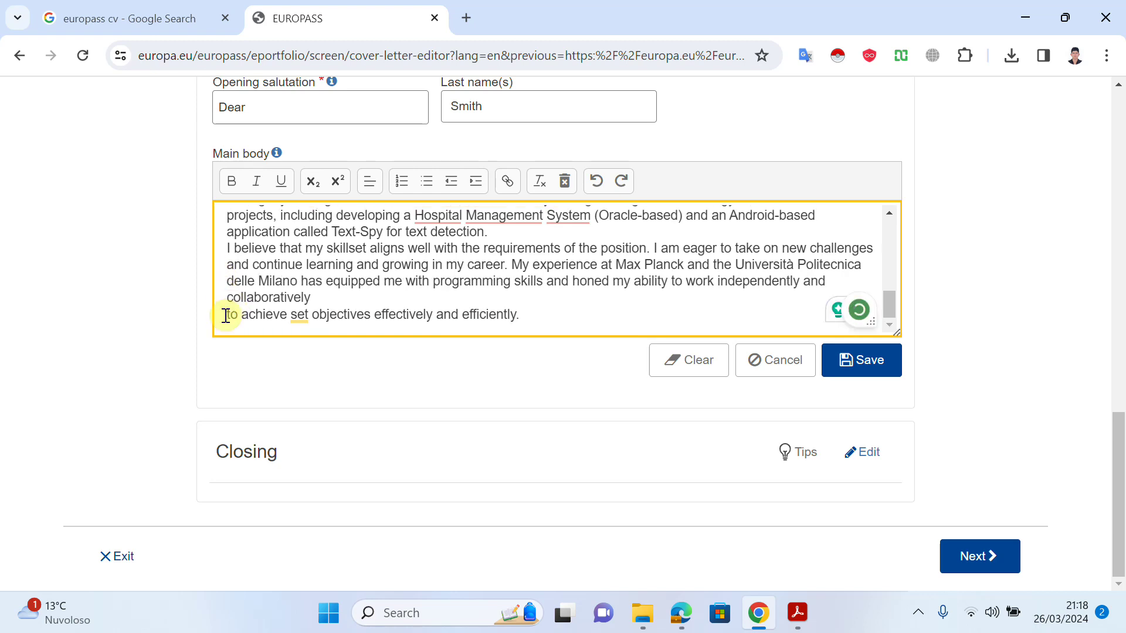
click(227, 315)
key(BackSpace)
key(alt+Tab)
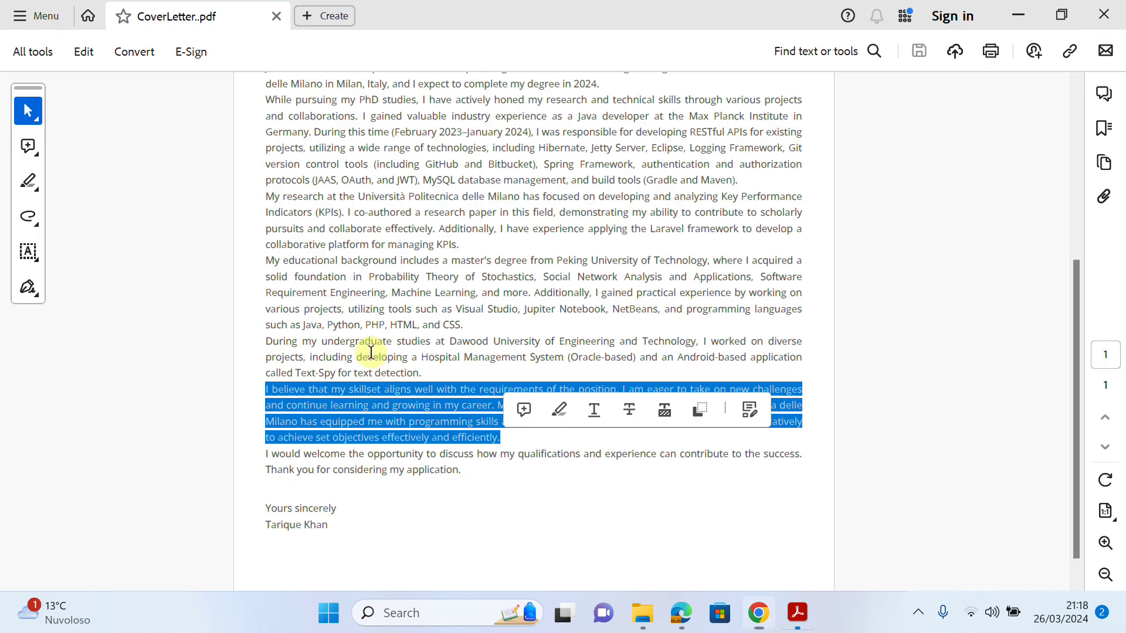
Select the two closing lines, 'I would welcome the opportunity' through 'Thank you for considering my application.'
click(387, 423)
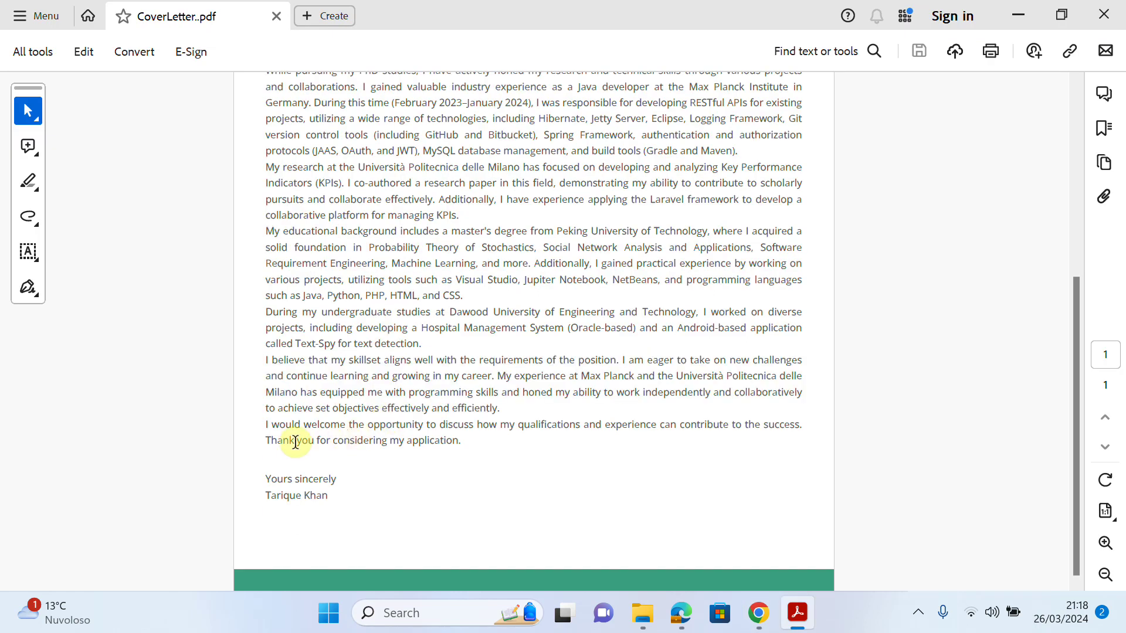
drag(266, 430, 407, 441)
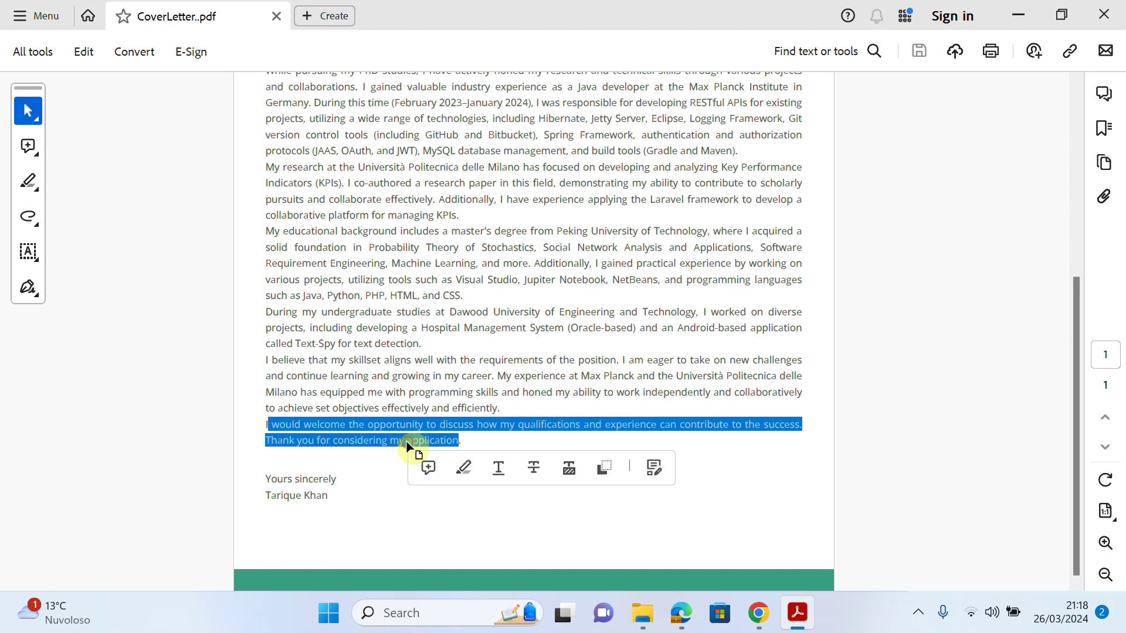
click(256, 427)
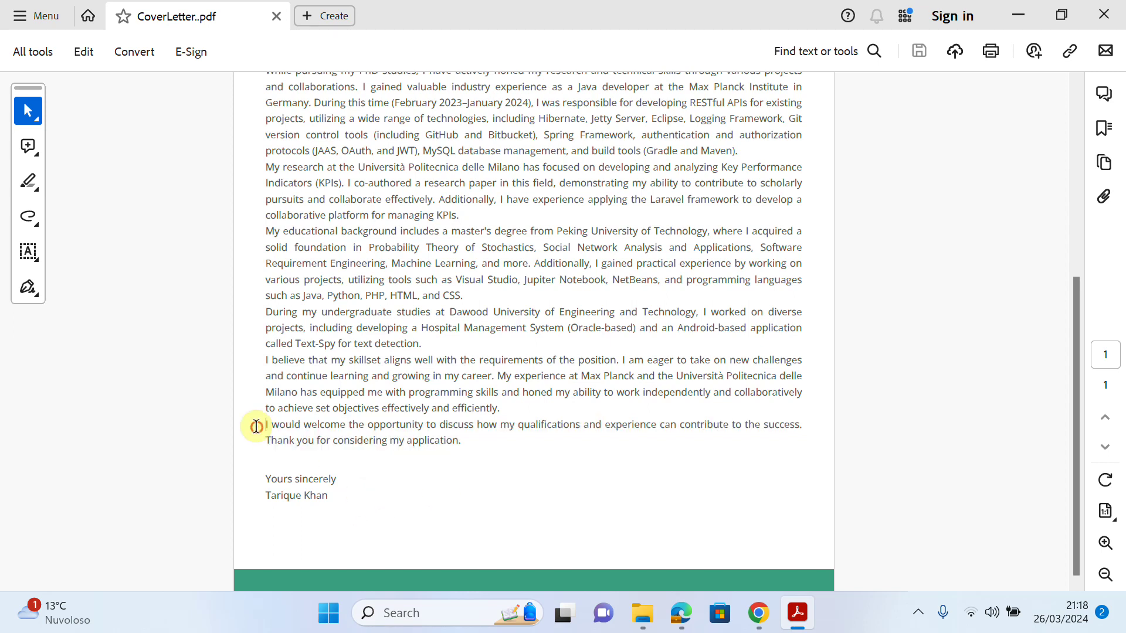
double_click(256, 426)
click(519, 422)
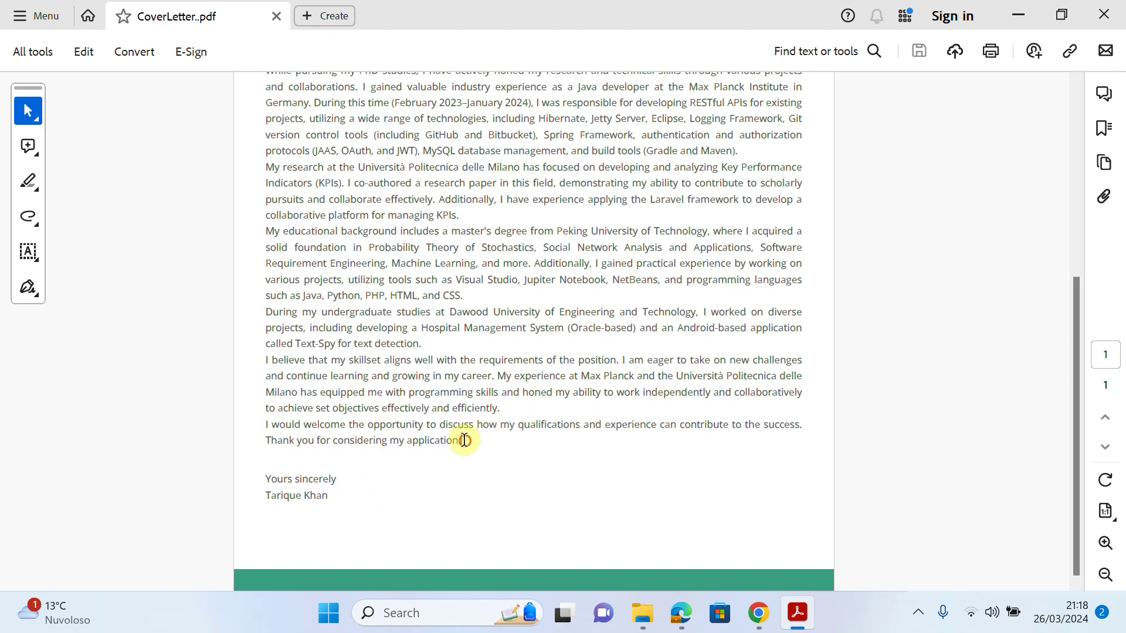
drag(464, 440, 265, 431)
key(ctrl+c)
Paste the closing lines after 'efficiently.' and join 'Thank you' onto the 'success.' line
key(alt+Tab)
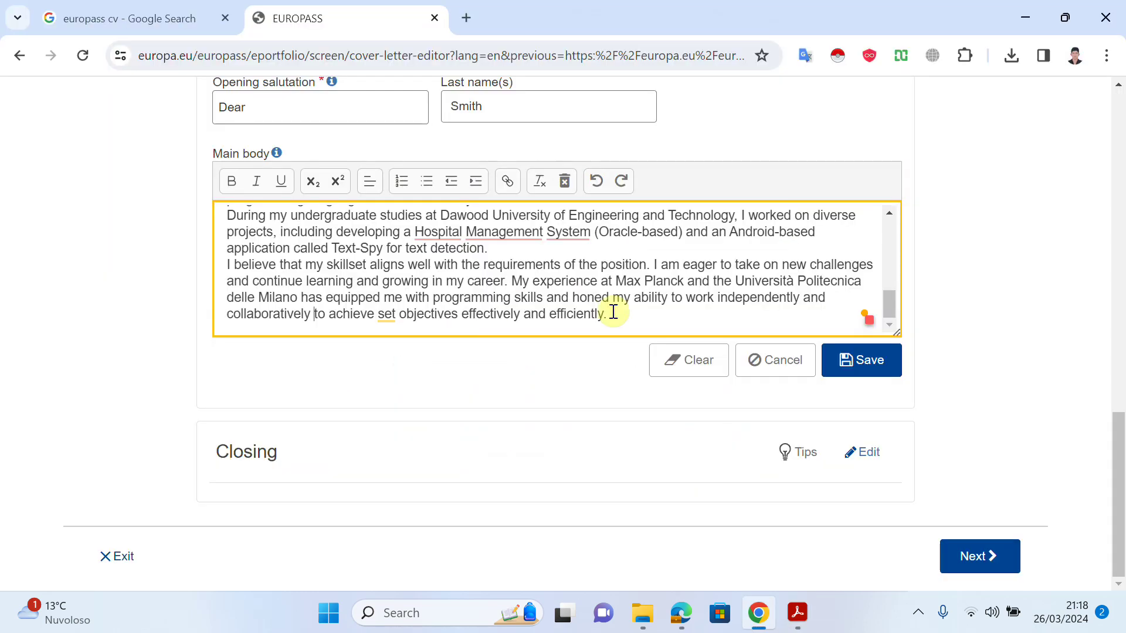
key(Return)
key(ctrl+v)
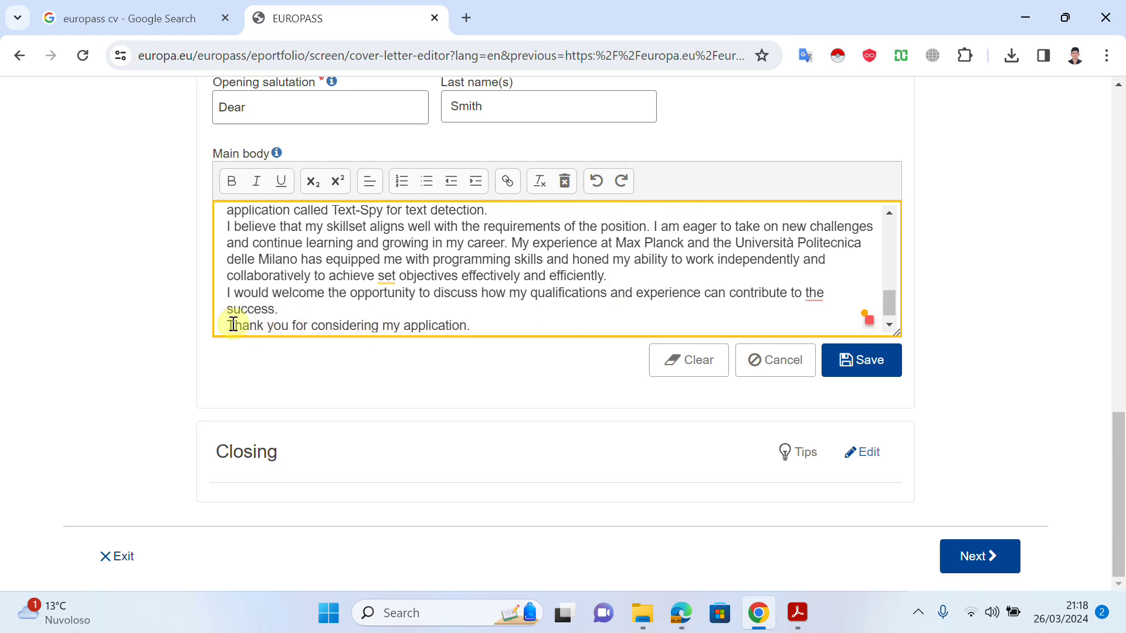
key(BackSpace)
key(alt+Tab)
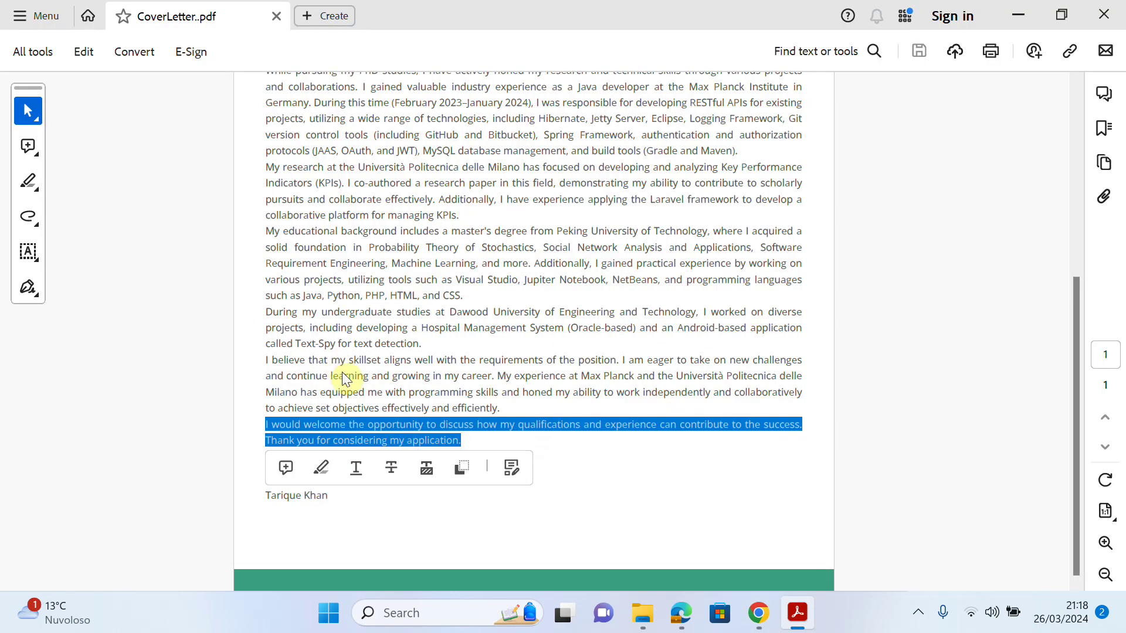
key(alt+Tab)
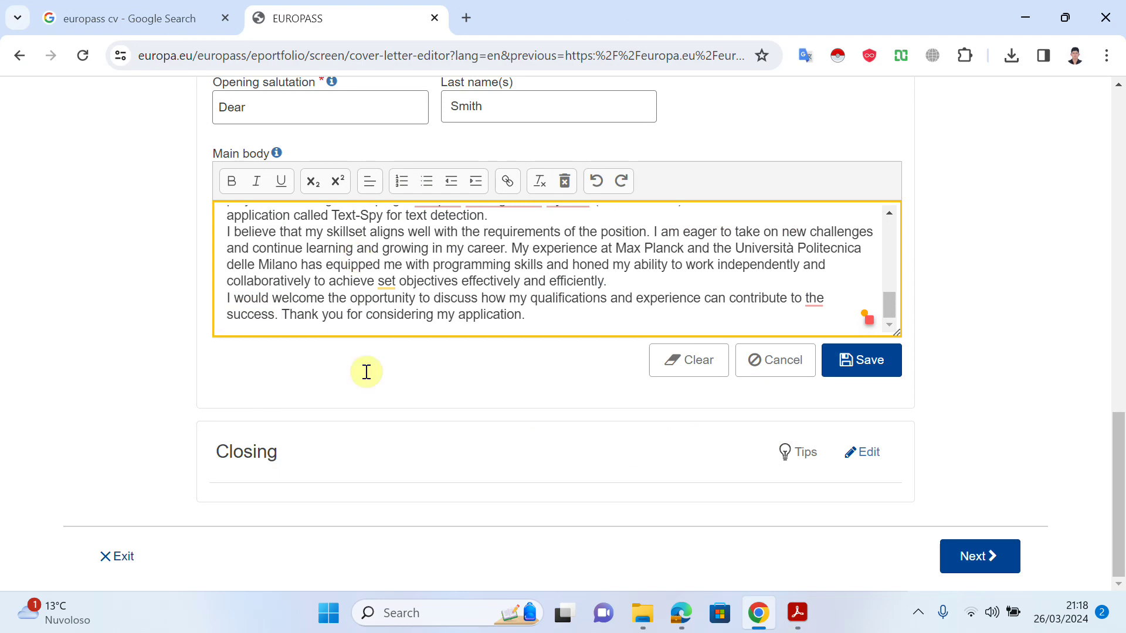
Choose 'Yours sincerely' as the closing salutation, add the sender's full name, and save the Closing section
click(865, 454)
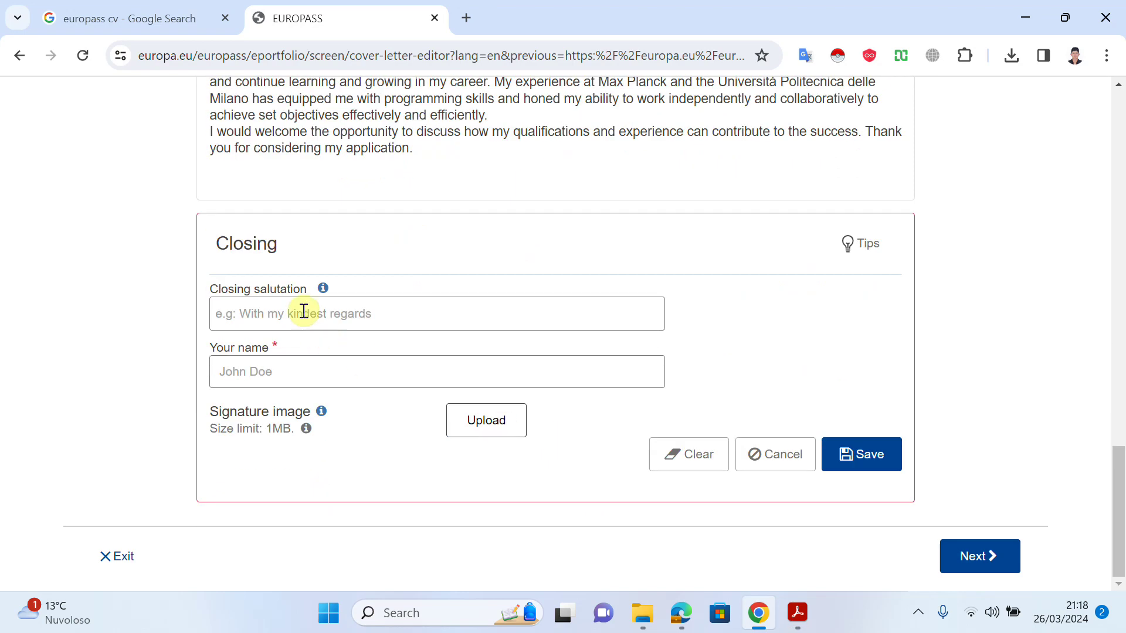
click(303, 311)
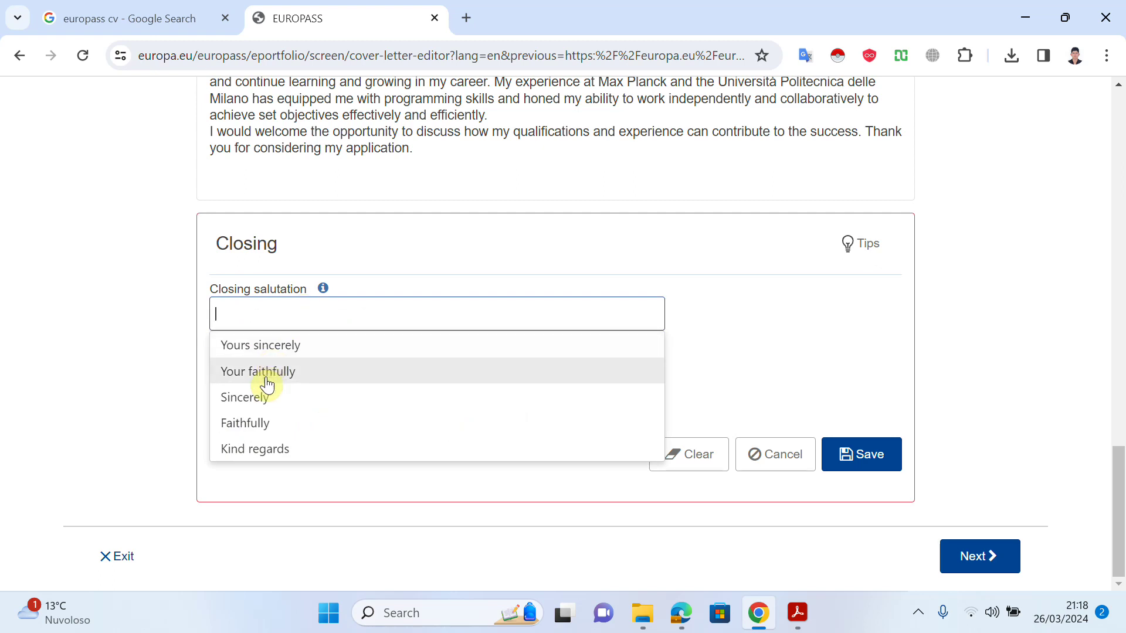
click(268, 349)
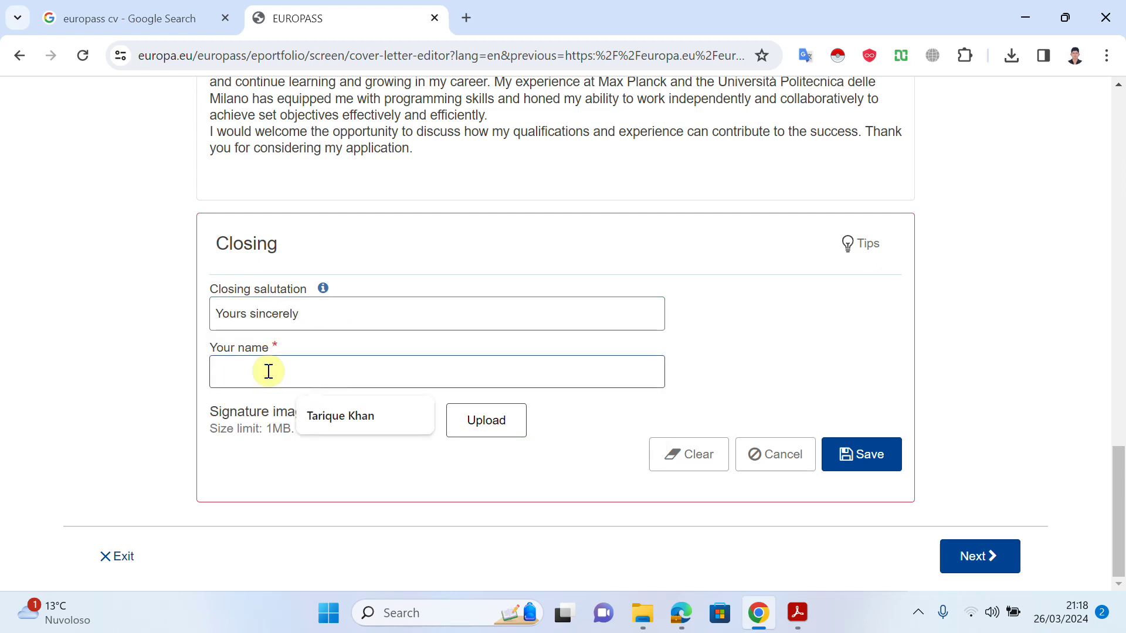
click(330, 417)
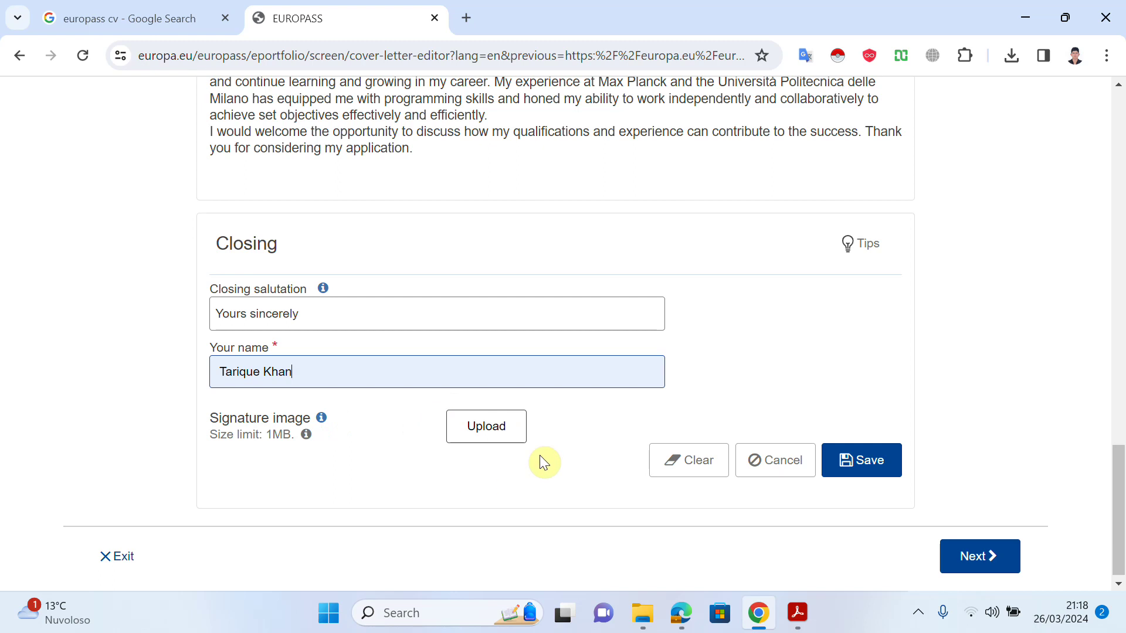
click(857, 461)
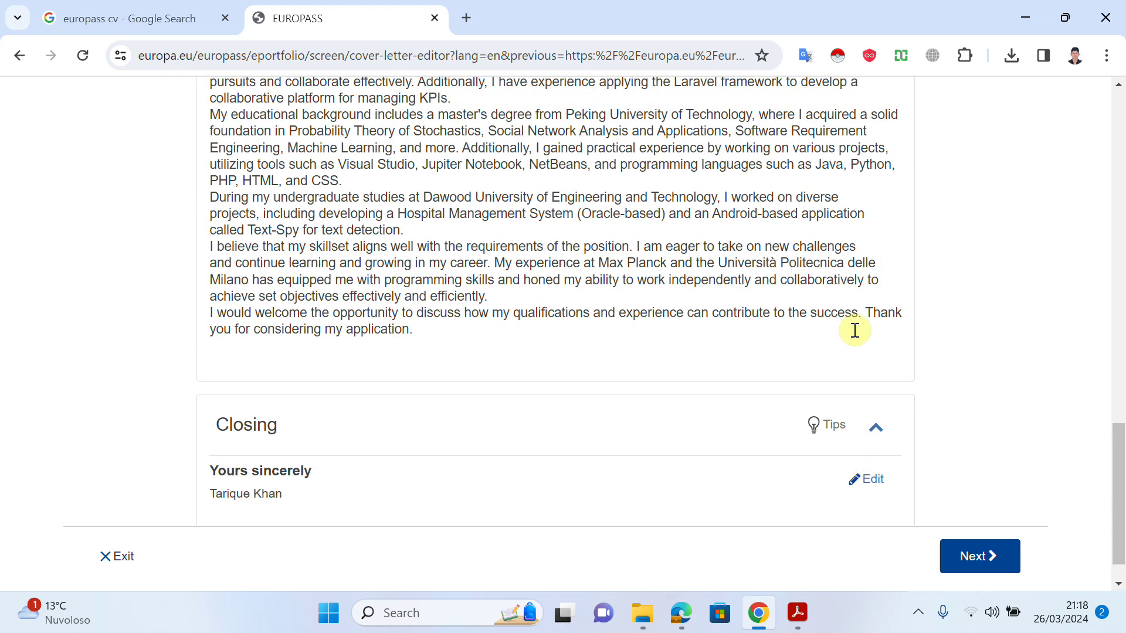
Reopen the Content section and save the body with the thank-you sentence on its own line
scroll(851, 404, up, 3)
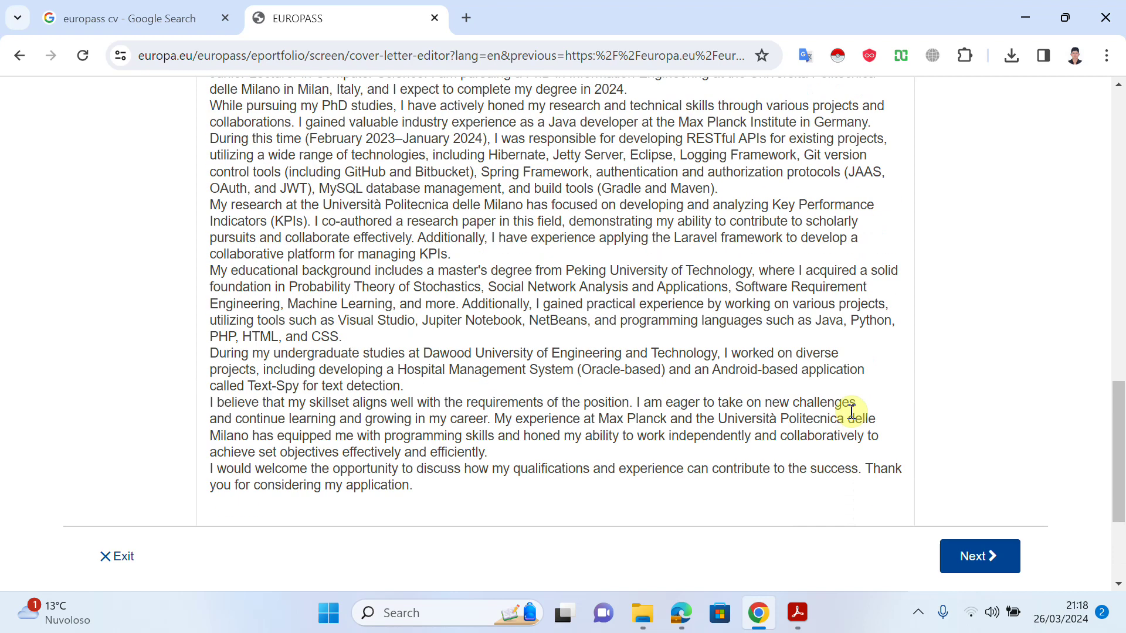
scroll(851, 410, up, 3)
click(881, 211)
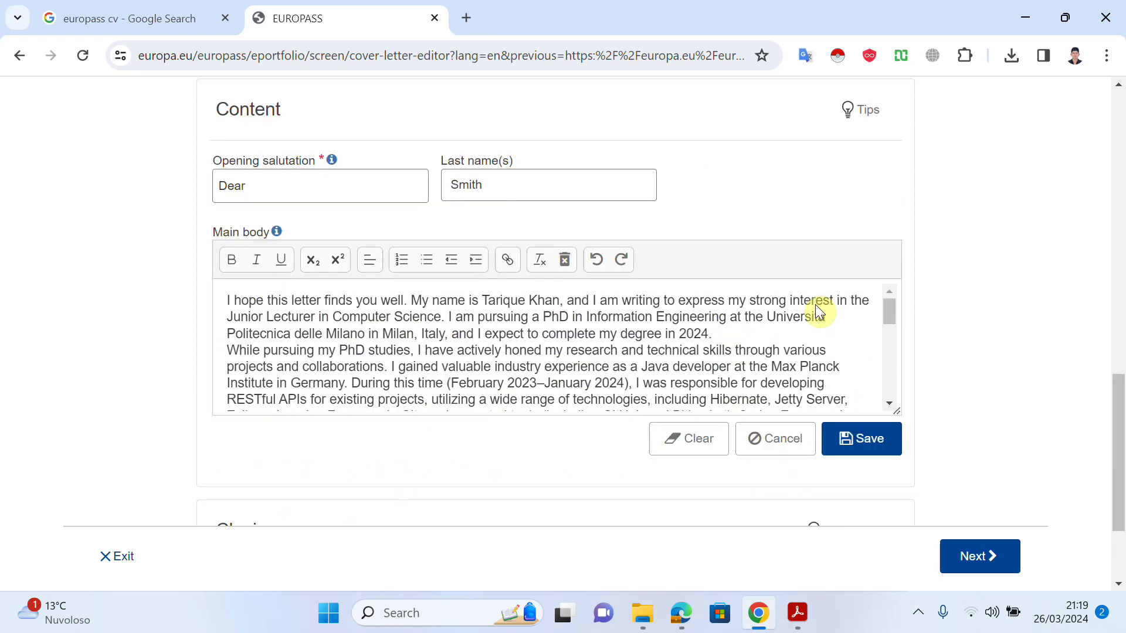
scroll(815, 306, down, 10)
click(861, 394)
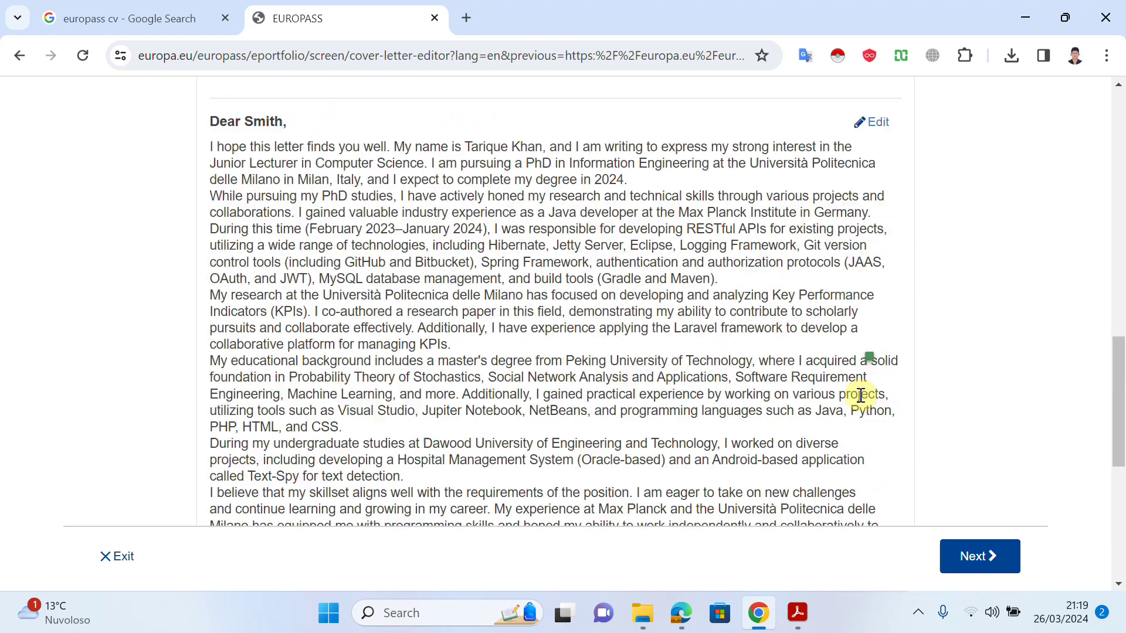
scroll(756, 350, down, 5)
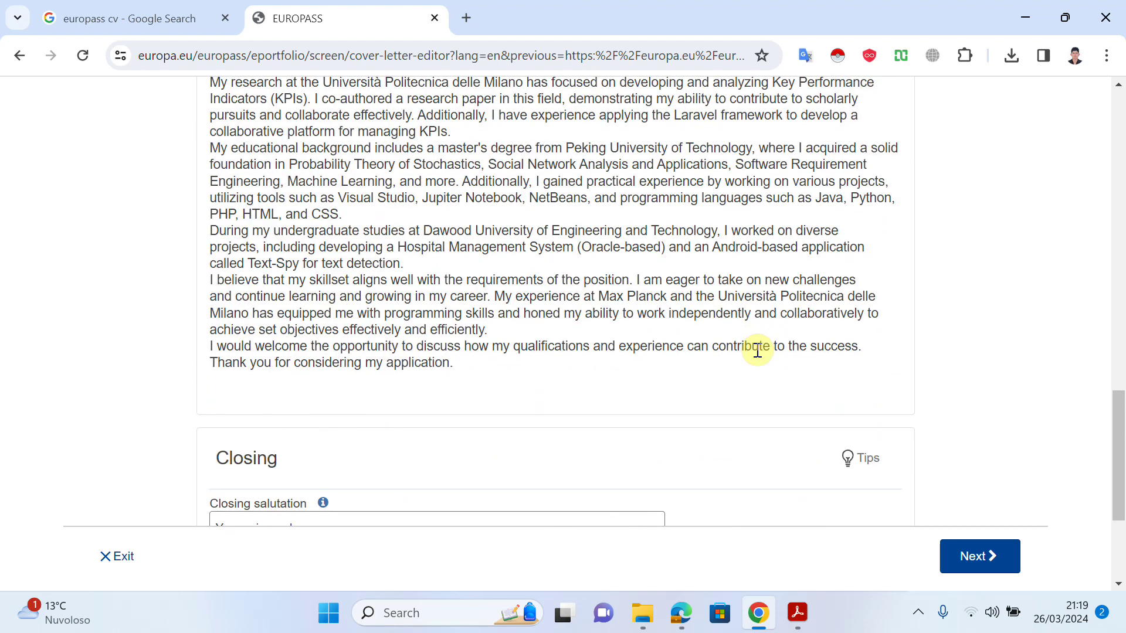
scroll(757, 351, down, 1)
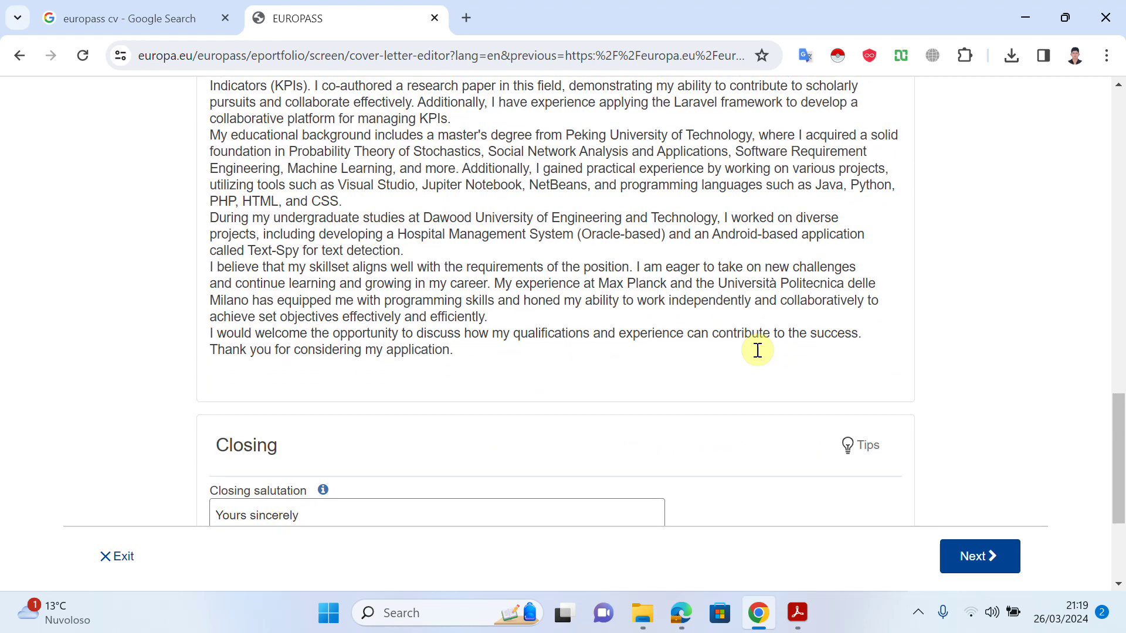
scroll(756, 350, up, 6)
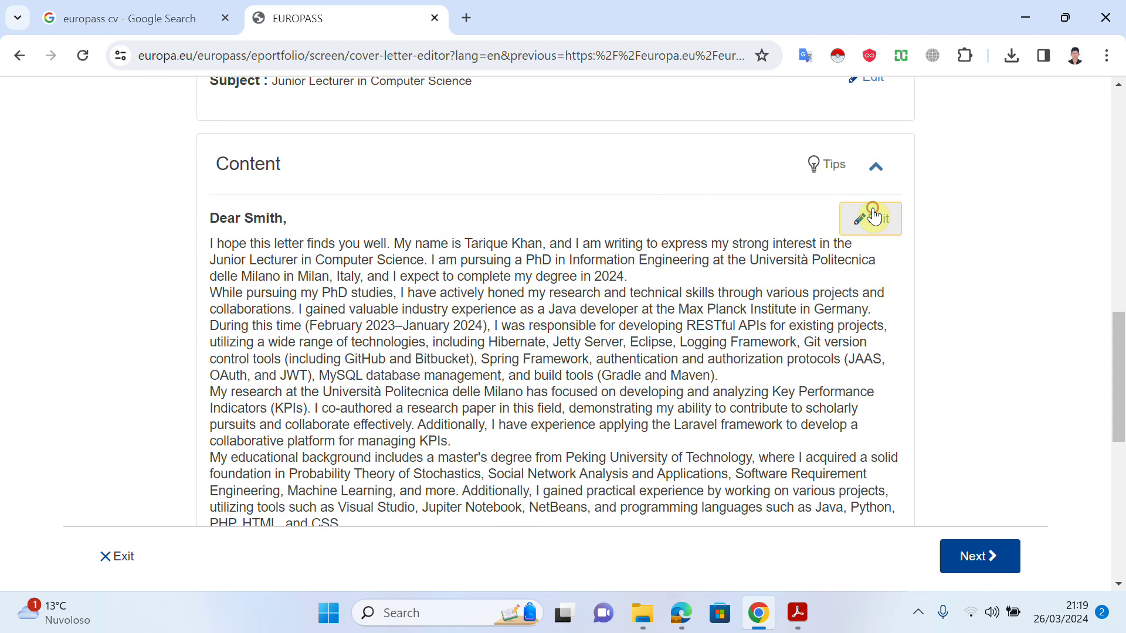
Select all of the main body text and set its alignment to Justify
click(871, 220)
click(572, 382)
key(ctrl+a)
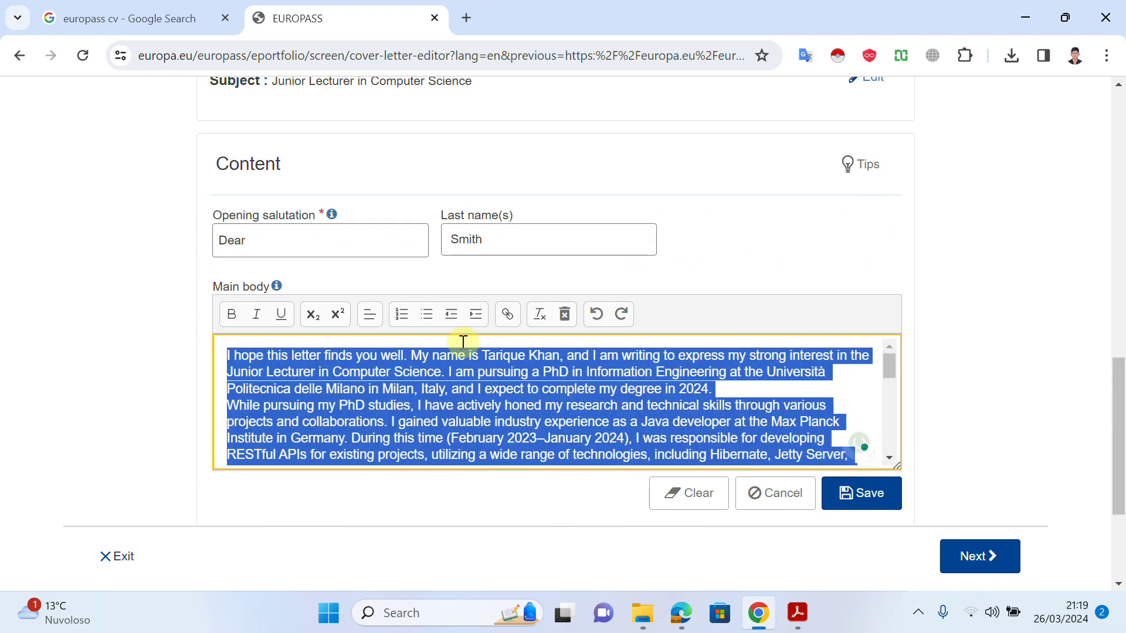
click(369, 315)
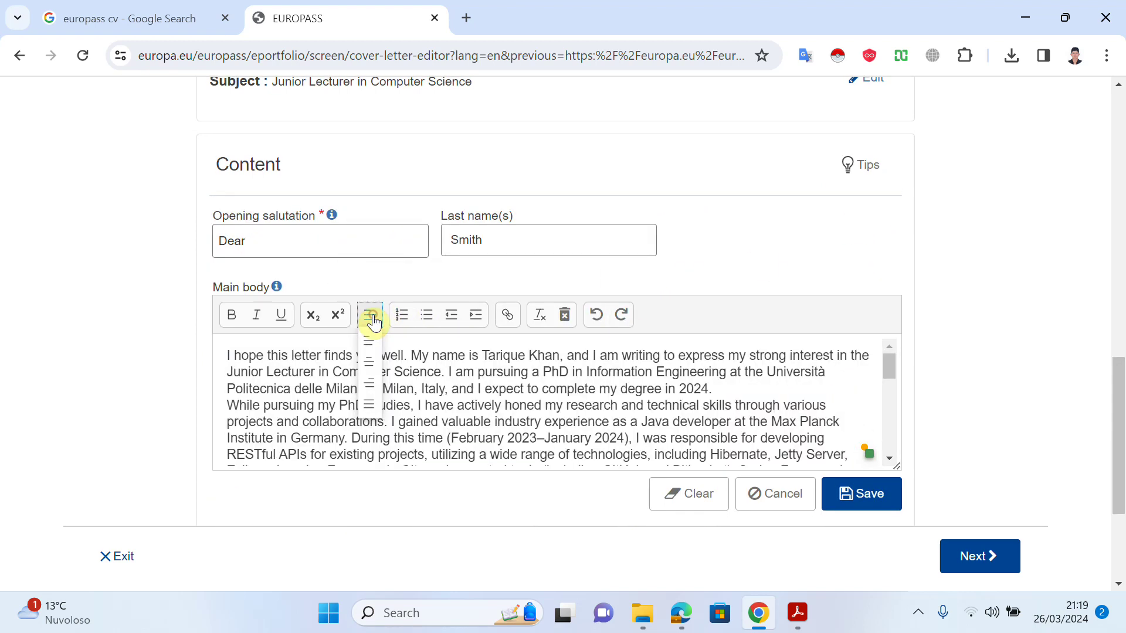
click(370, 405)
scroll(432, 416, down, 5)
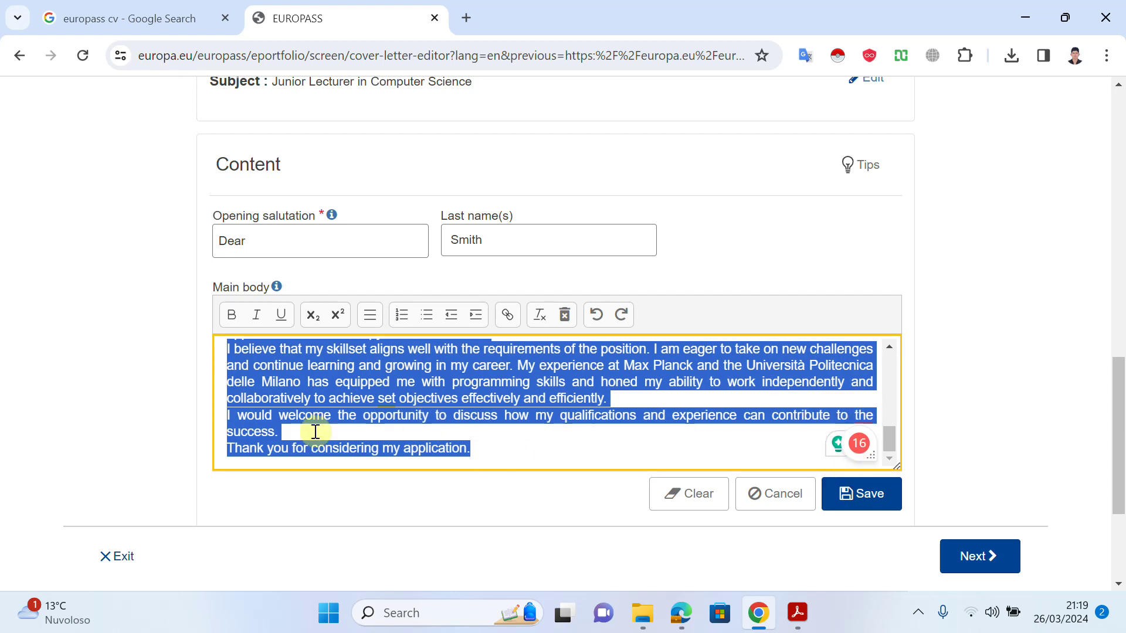
Keep the thank-you sentence on its own line and save the Content section
click(233, 441)
key(BackSpace)
key(Return)
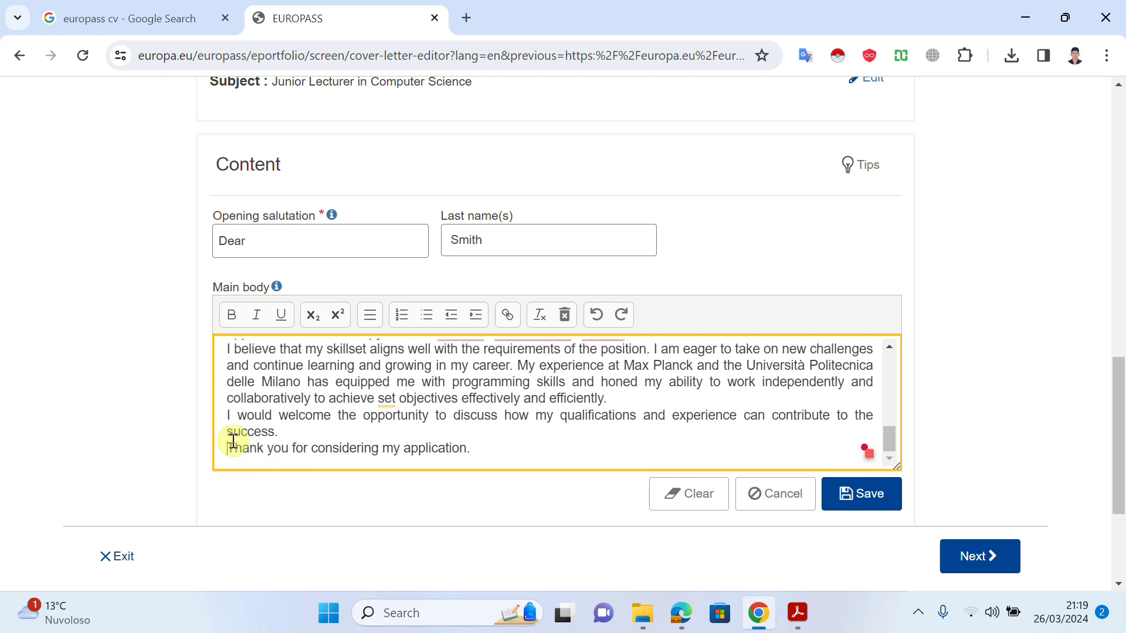
click(848, 497)
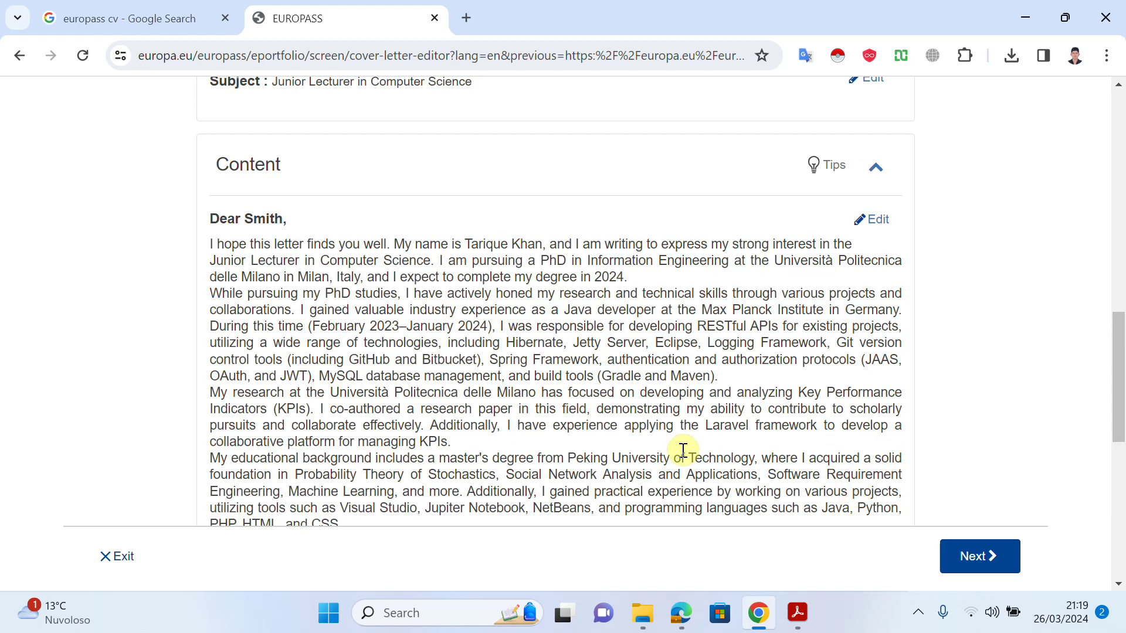
Scroll down through the letter and re-save the Closing with 'Yours sincerely' and the sender's name
scroll(640, 417, down, 5)
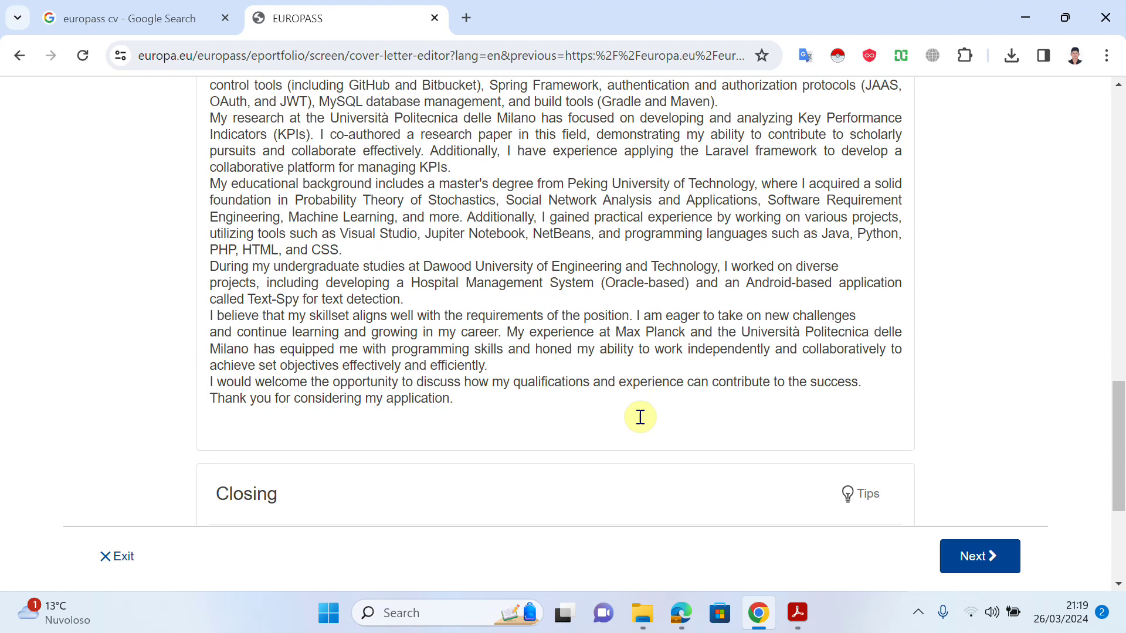
scroll(641, 419, down, 1)
scroll(756, 414, down, 4)
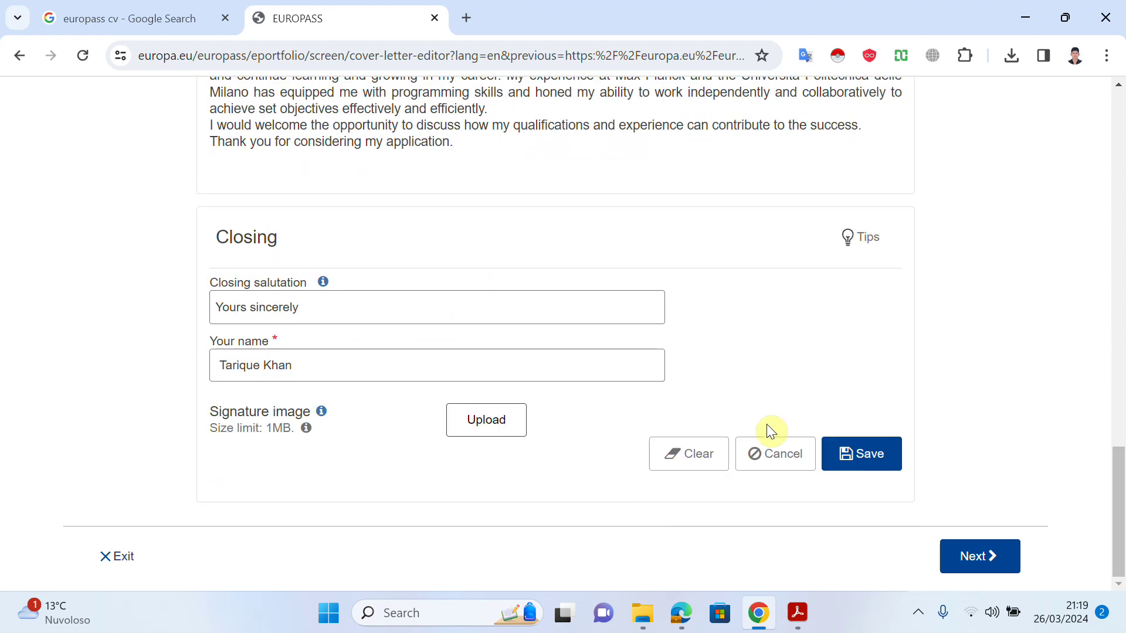
scroll(920, 388, up, 12)
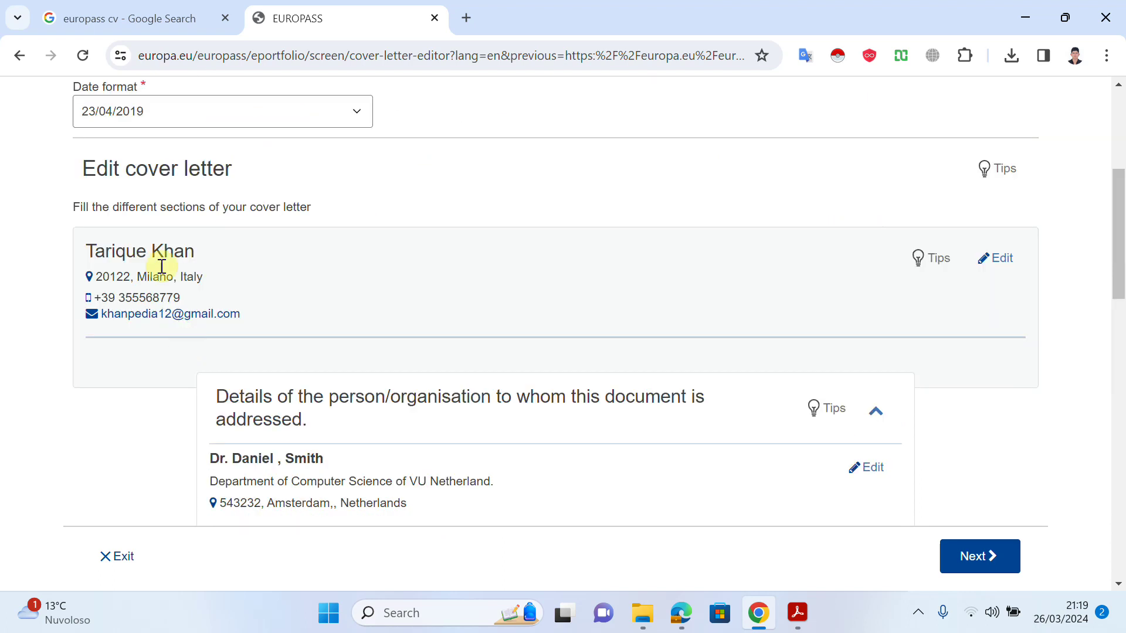
scroll(245, 295, down, 4)
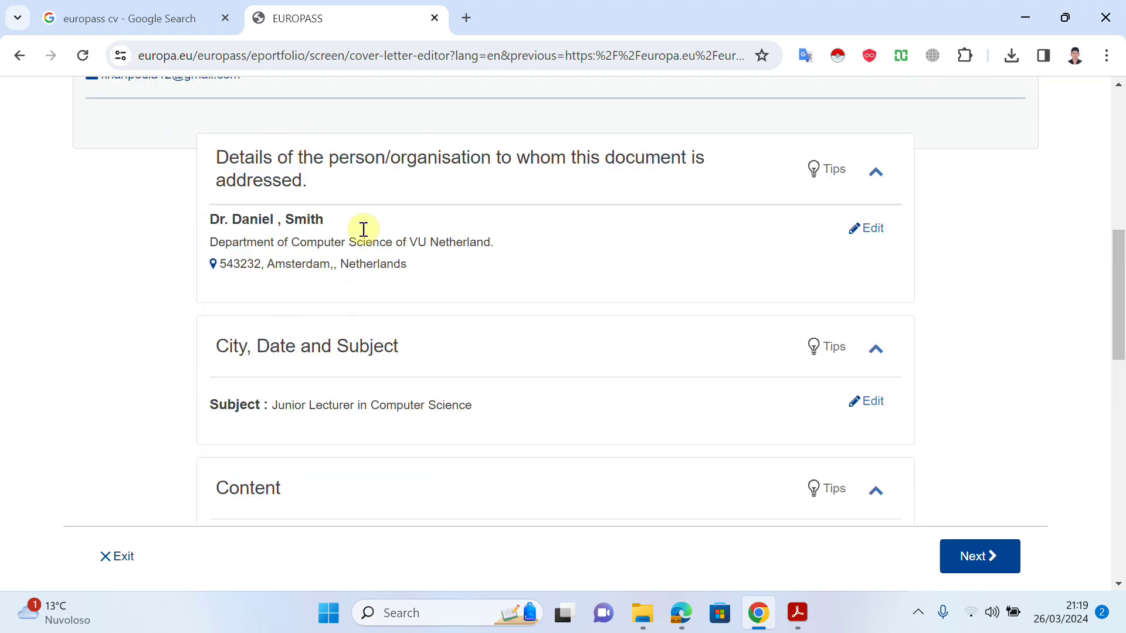
scroll(301, 260, down, 1)
scroll(302, 262, down, 2)
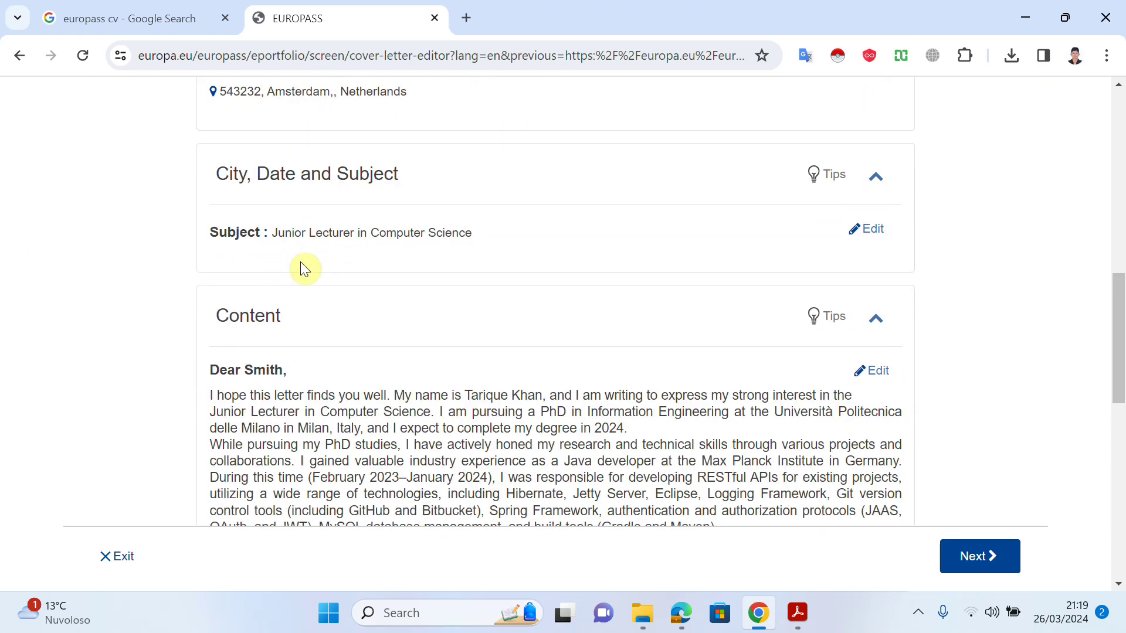
scroll(413, 219, down, 3)
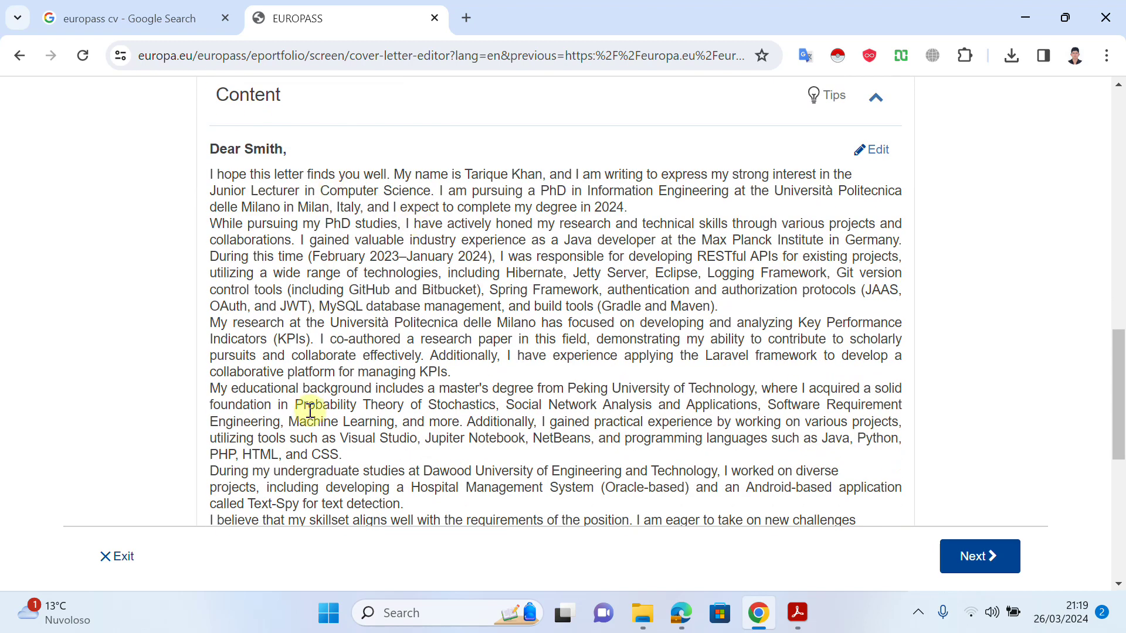
scroll(508, 394, down, 5)
scroll(510, 397, up, 3)
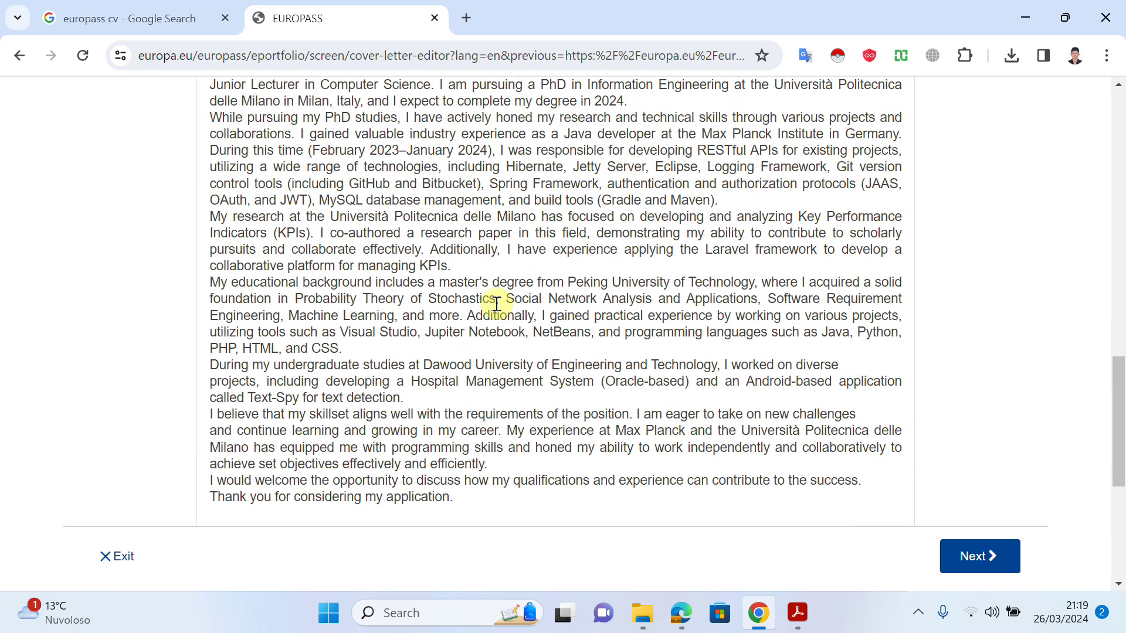
scroll(494, 302, down, 3)
scroll(497, 310, down, 2)
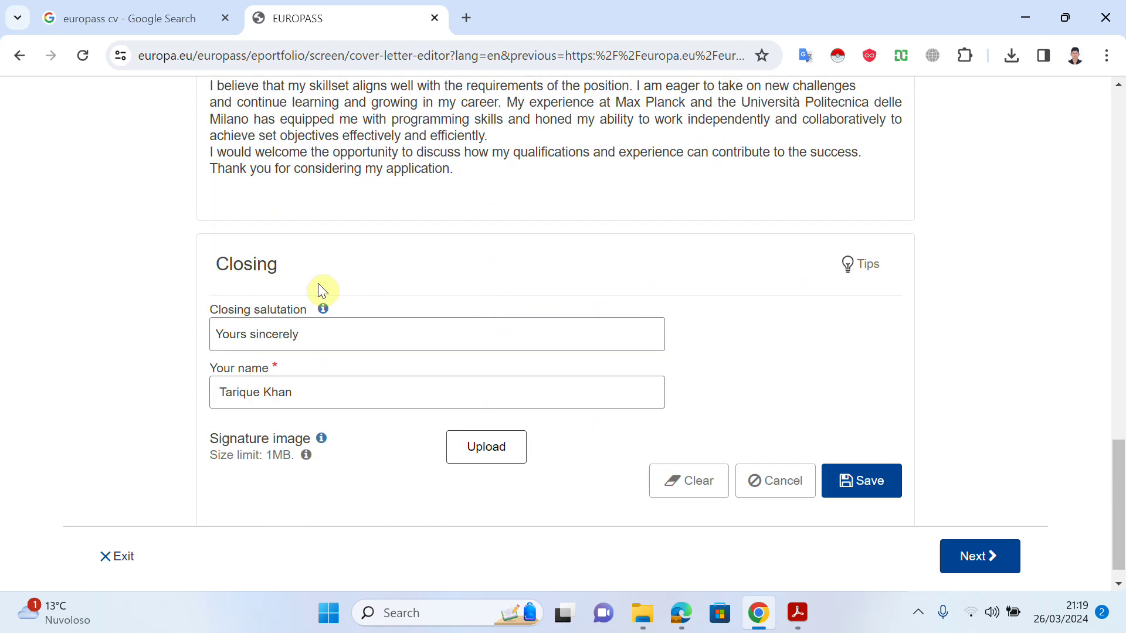
click(858, 481)
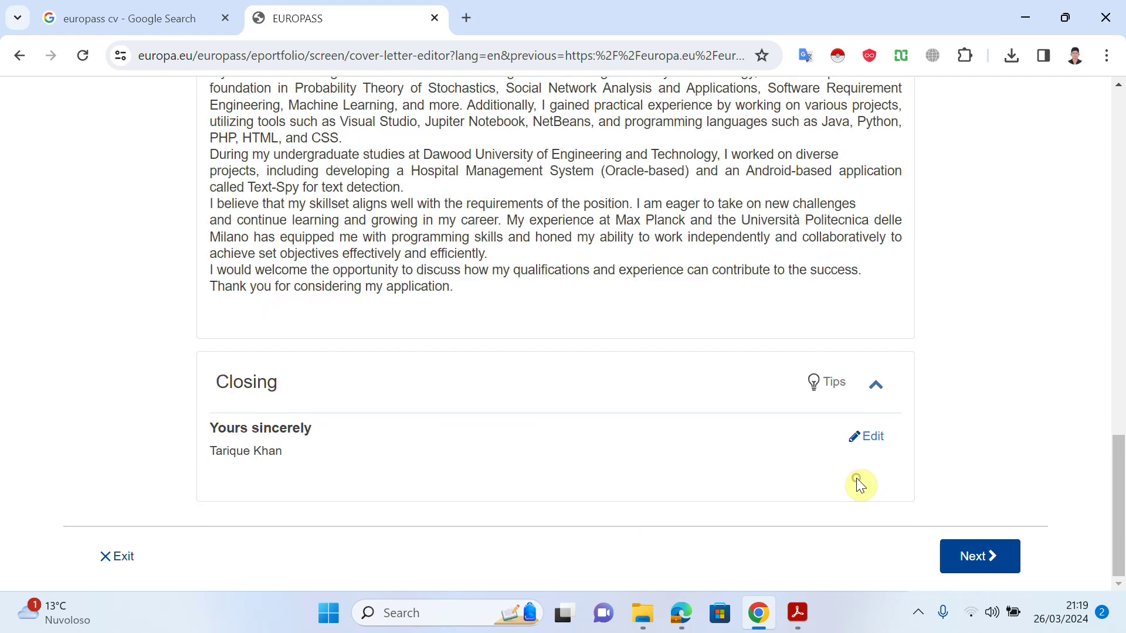
Go to the template page and pick the third template, the one with the coloured header
click(972, 551)
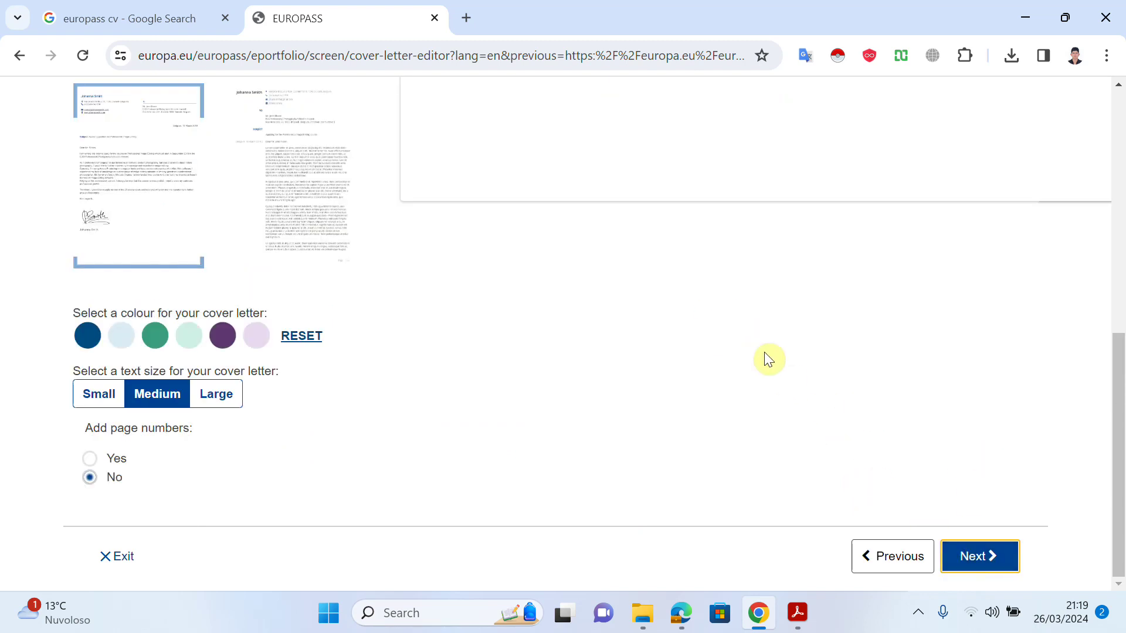
scroll(765, 351, down, 5)
scroll(764, 352, down, 8)
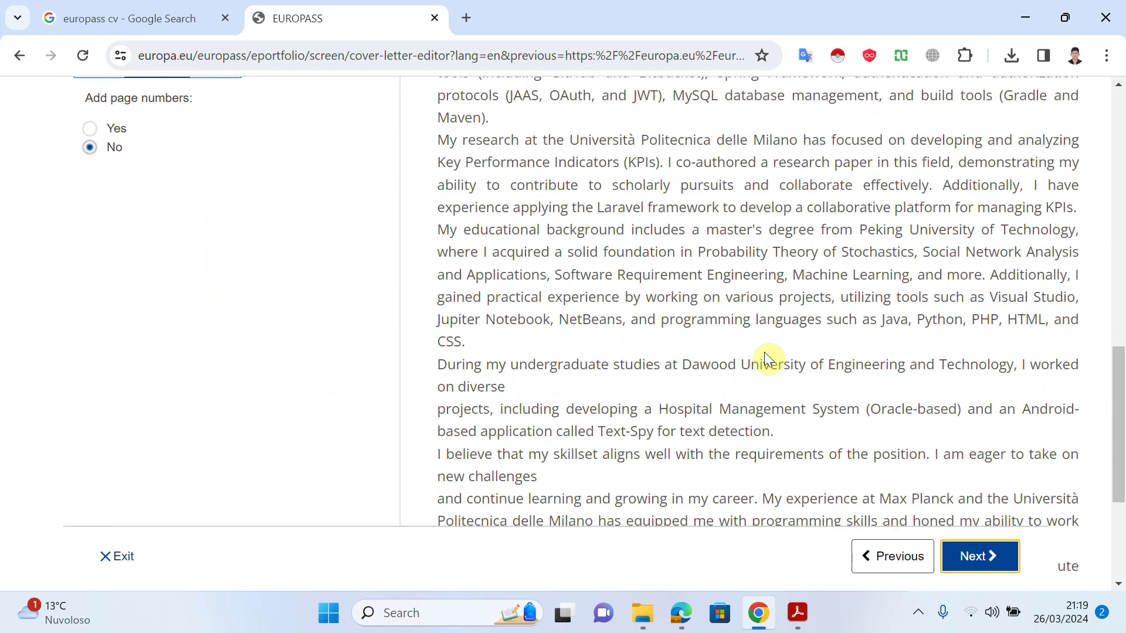
scroll(764, 352, up, 7)
scroll(765, 352, down, 5)
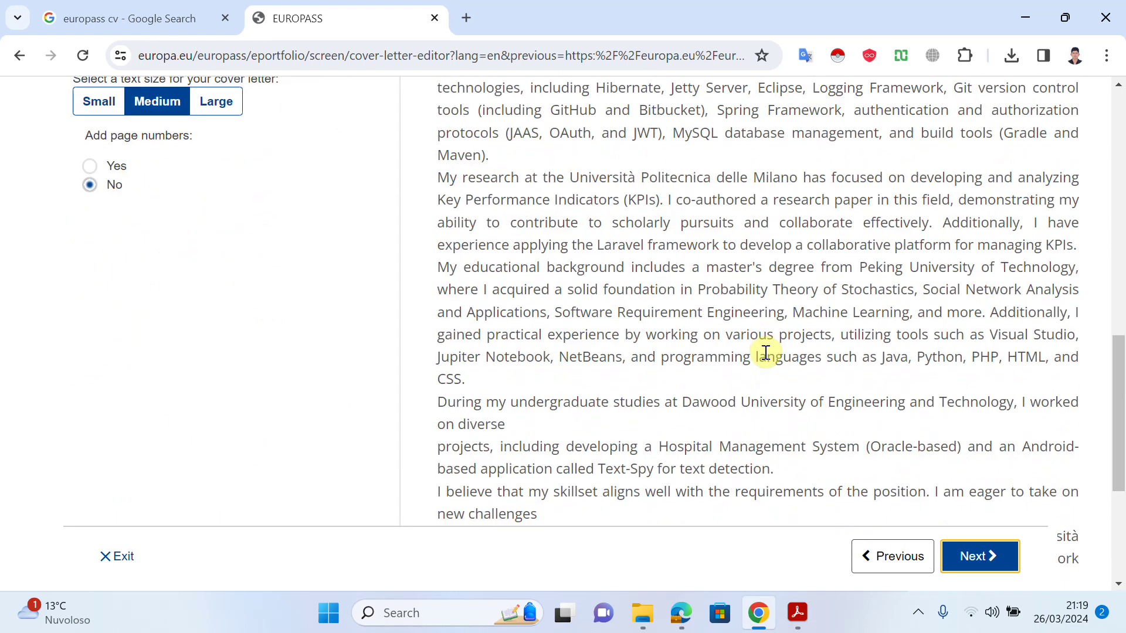
scroll(765, 351, up, 7)
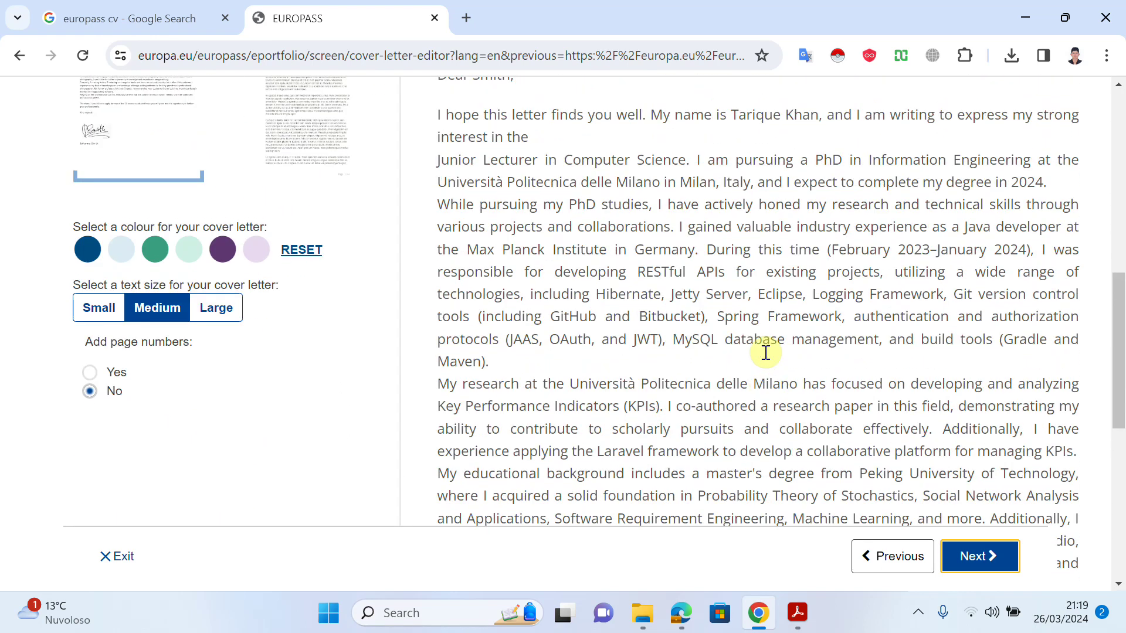
scroll(125, 297, up, 3)
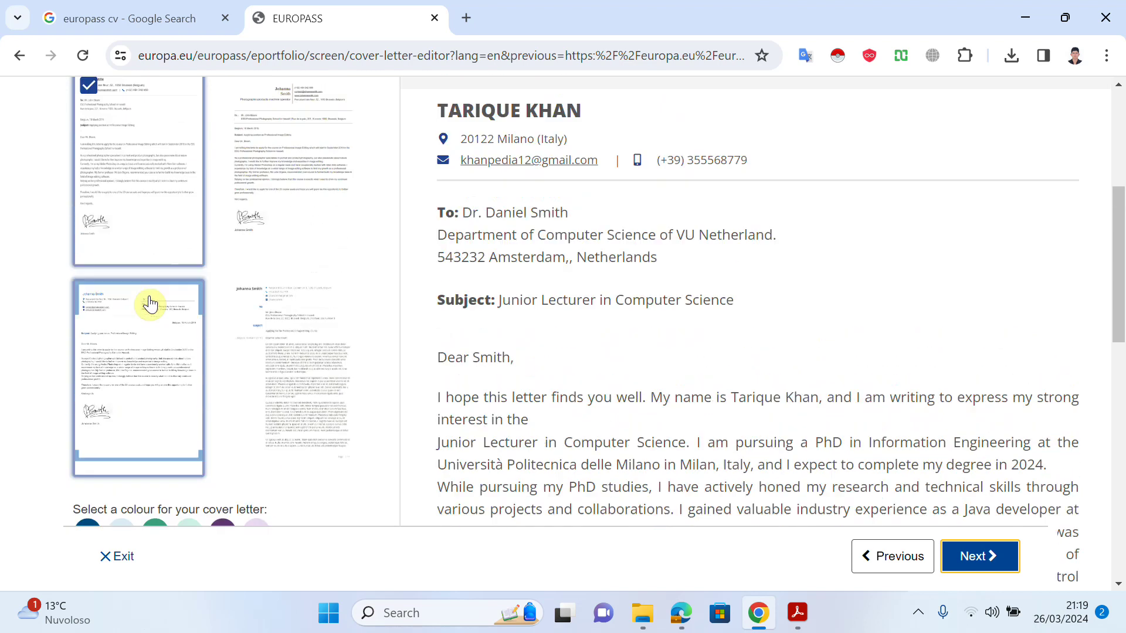
scroll(154, 415, down, 1)
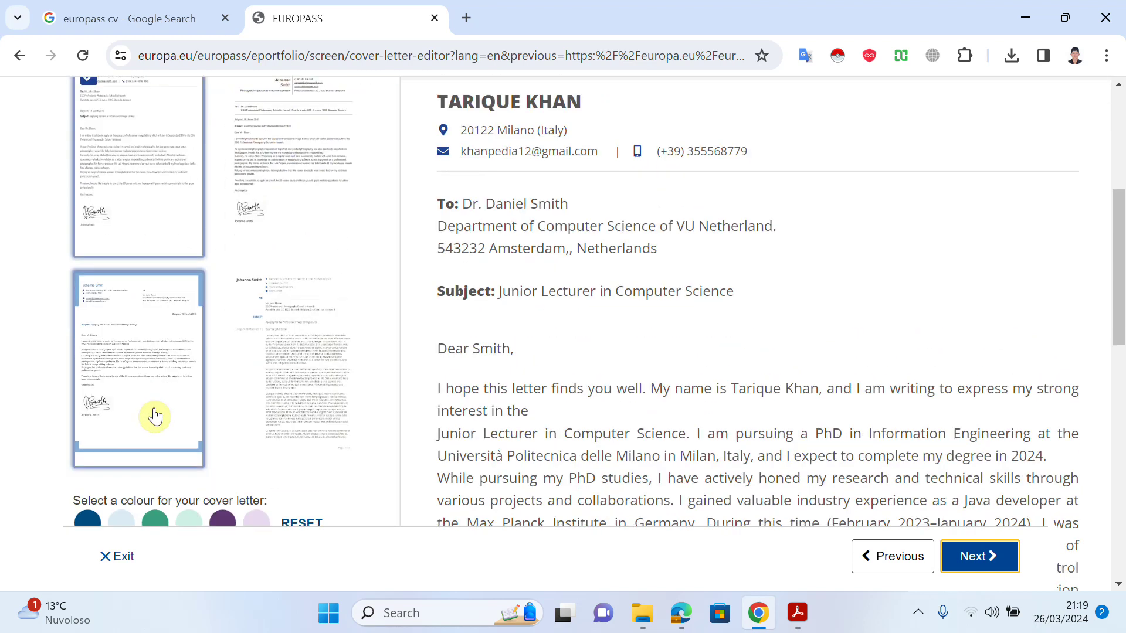
click(148, 364)
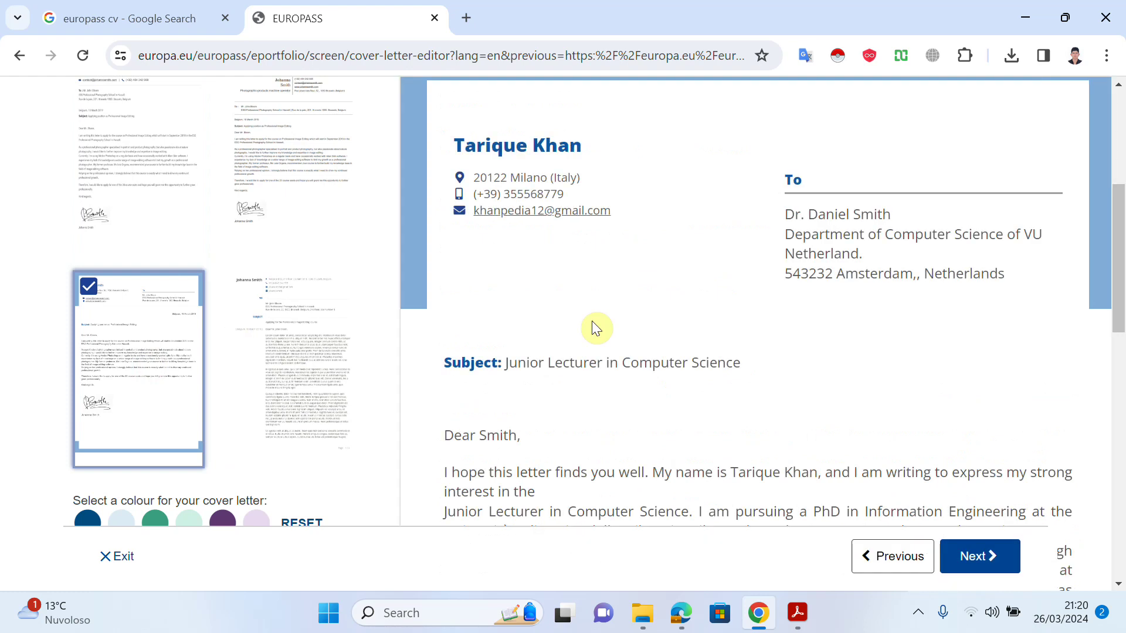
Make the letter's colour scheme green and its text size Small
scroll(592, 326, up, 4)
scroll(592, 329, down, 1)
scroll(593, 300, down, 7)
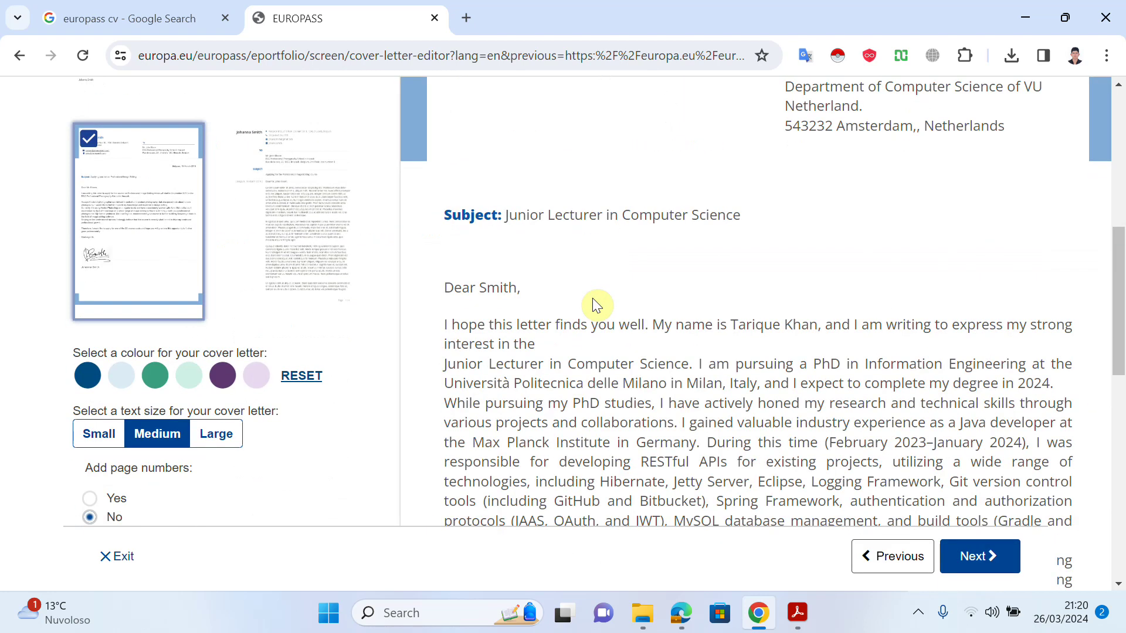
click(155, 293)
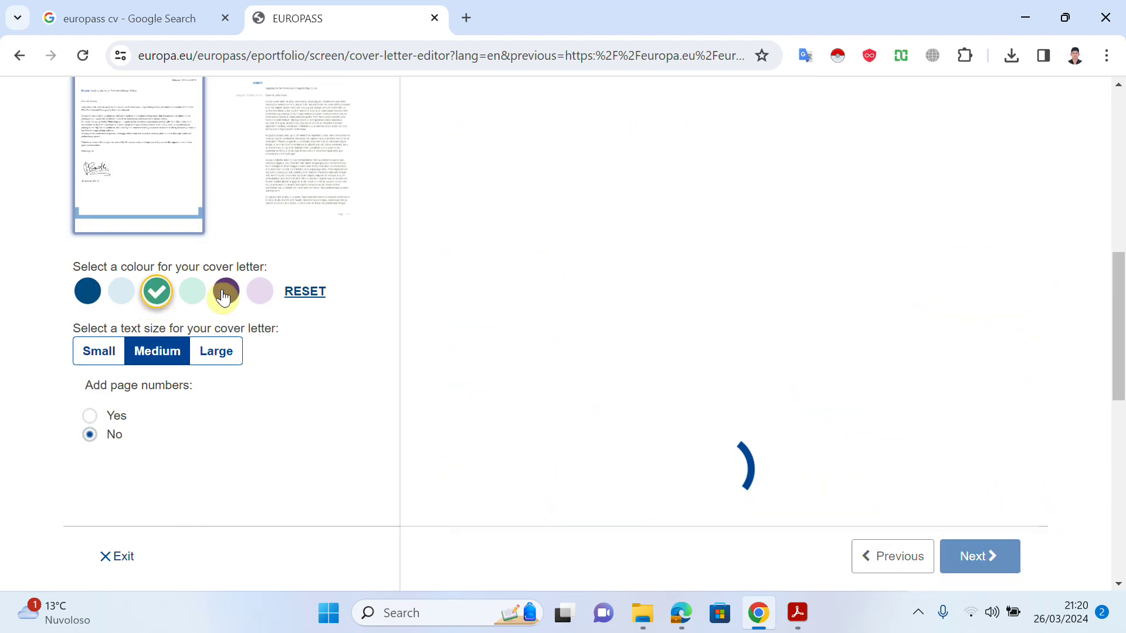
scroll(535, 333, up, 4)
scroll(534, 333, down, 6)
click(115, 346)
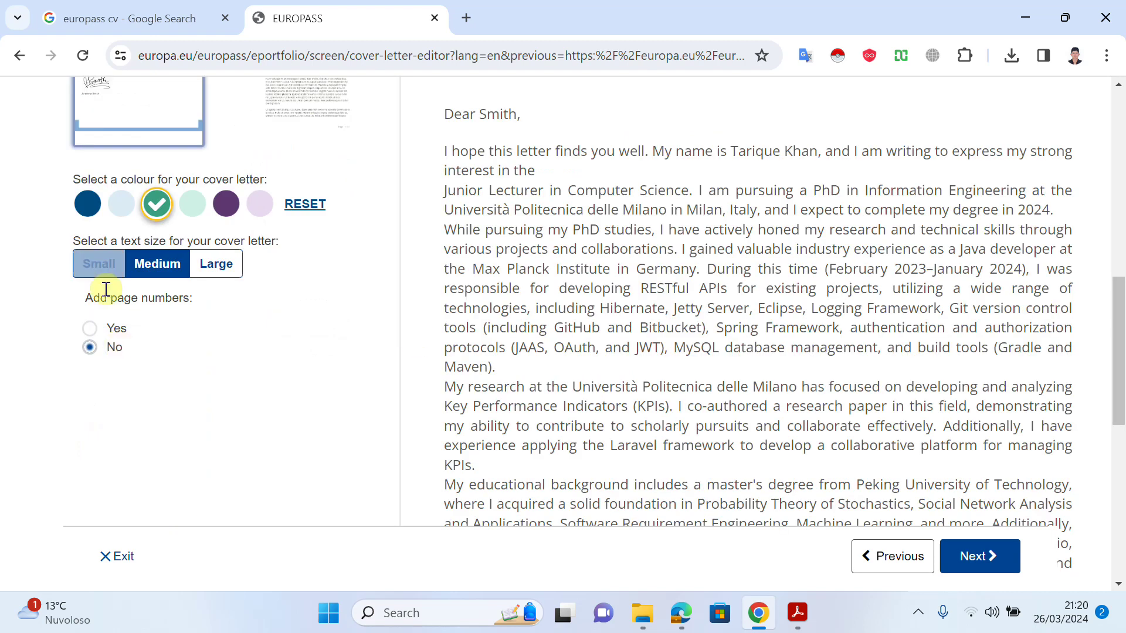
click(98, 273)
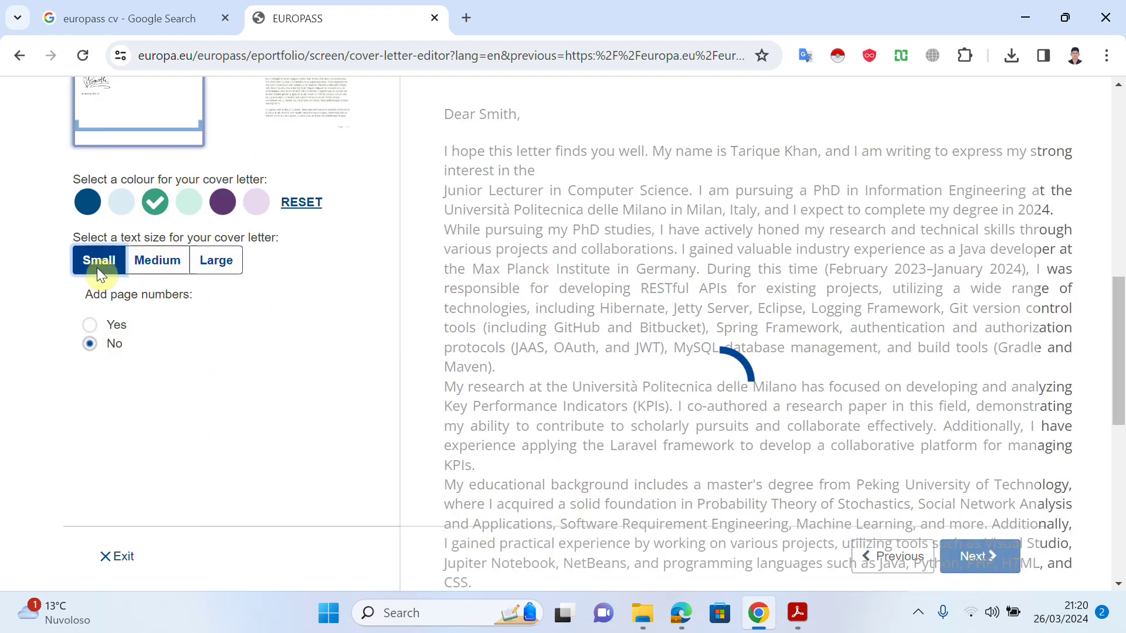
Turn on page numbers by setting them to Yes
scroll(716, 312, up, 6)
scroll(717, 315, down, 10)
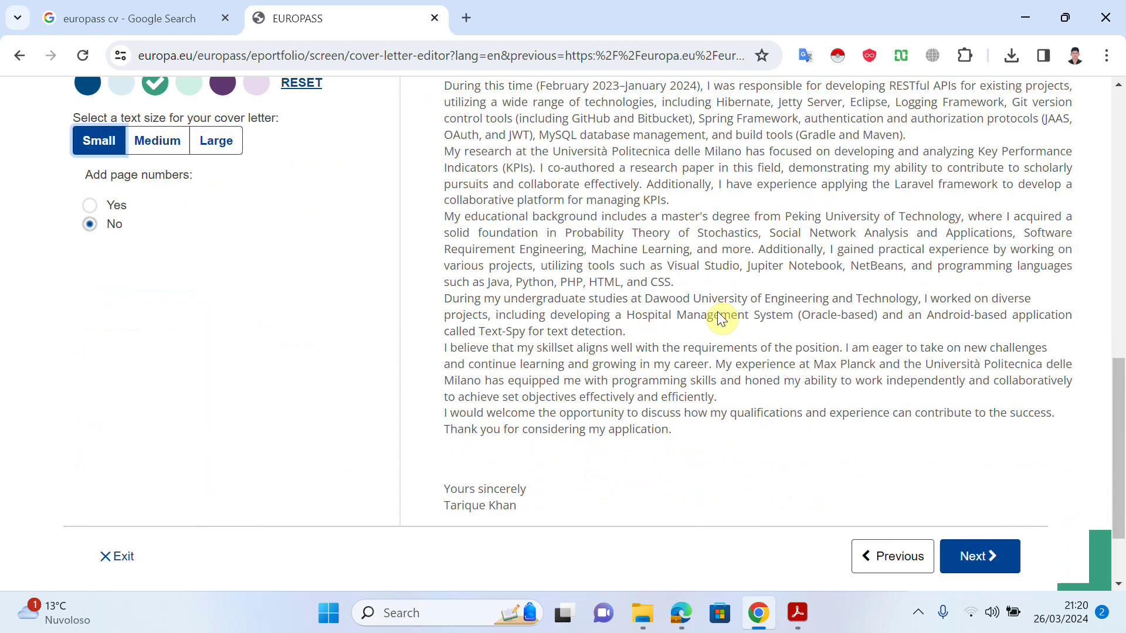
scroll(718, 314, up, 8)
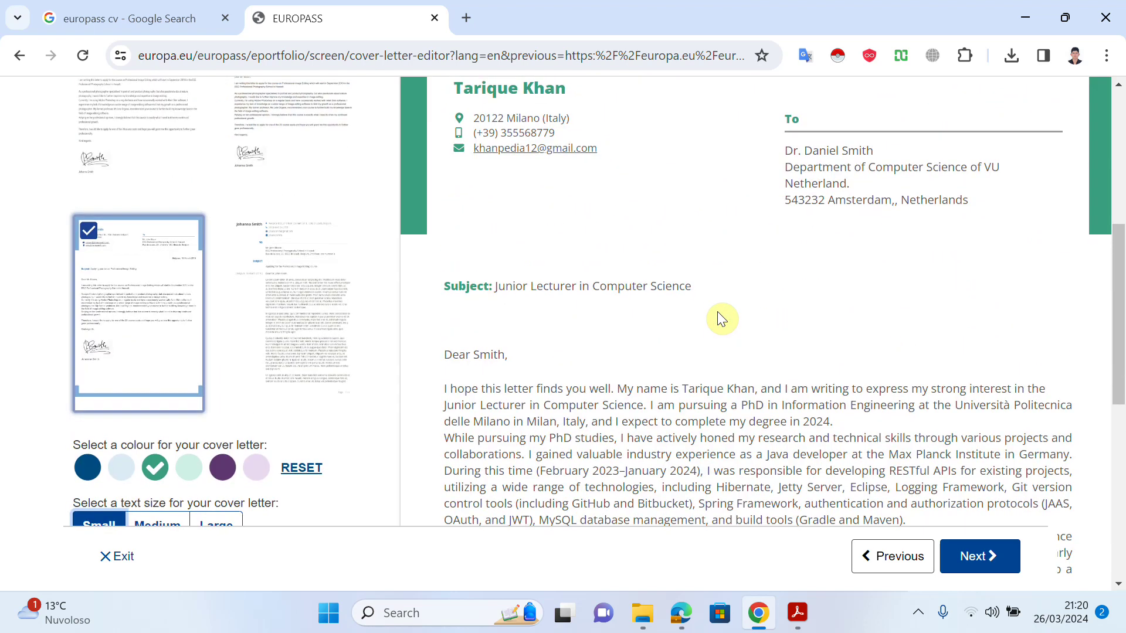
scroll(717, 311, up, 2)
scroll(717, 312, down, 8)
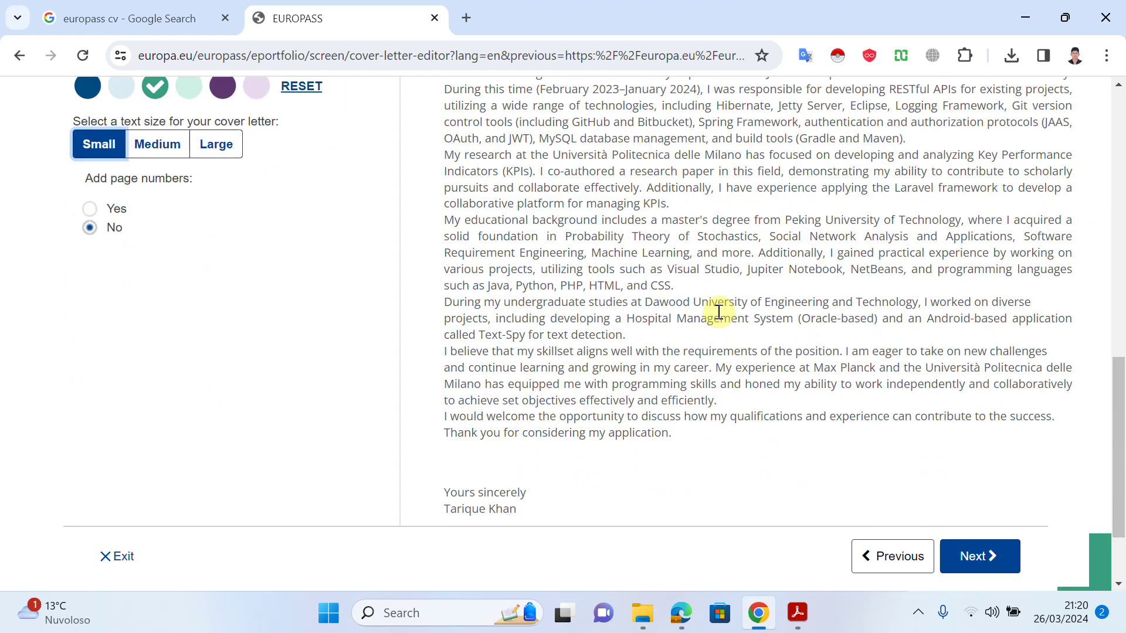
click(90, 209)
Continue to the Cover Letter preview showing the whole letter on one page
scroll(529, 368, up, 8)
scroll(529, 367, down, 10)
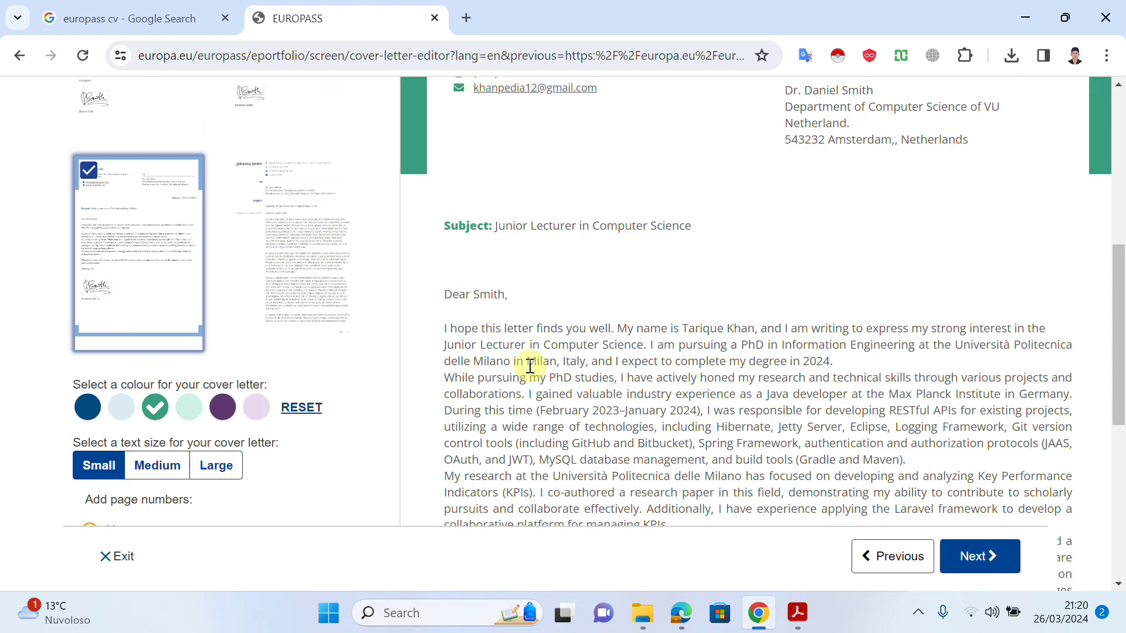
click(971, 559)
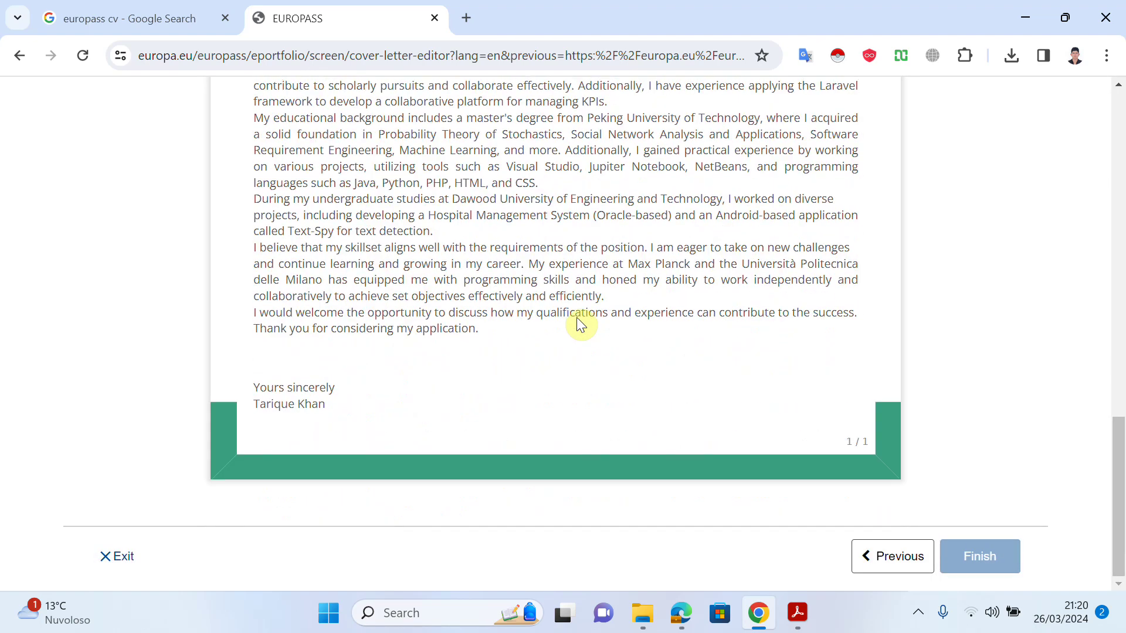
scroll(576, 318, up, 12)
scroll(578, 325, down, 10)
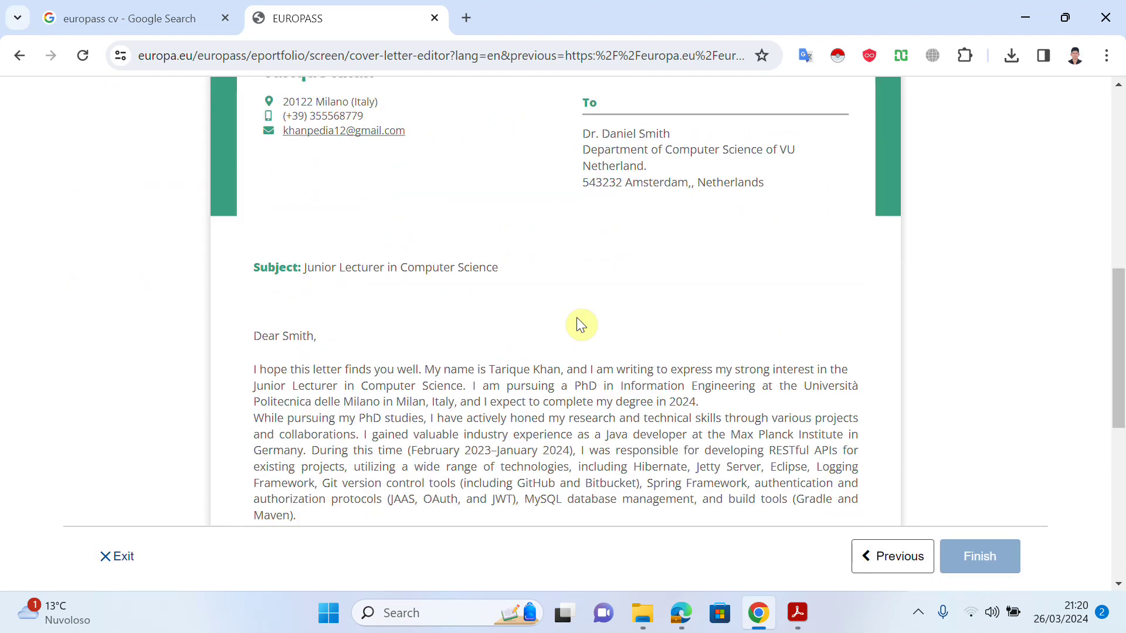
scroll(576, 318, up, 10)
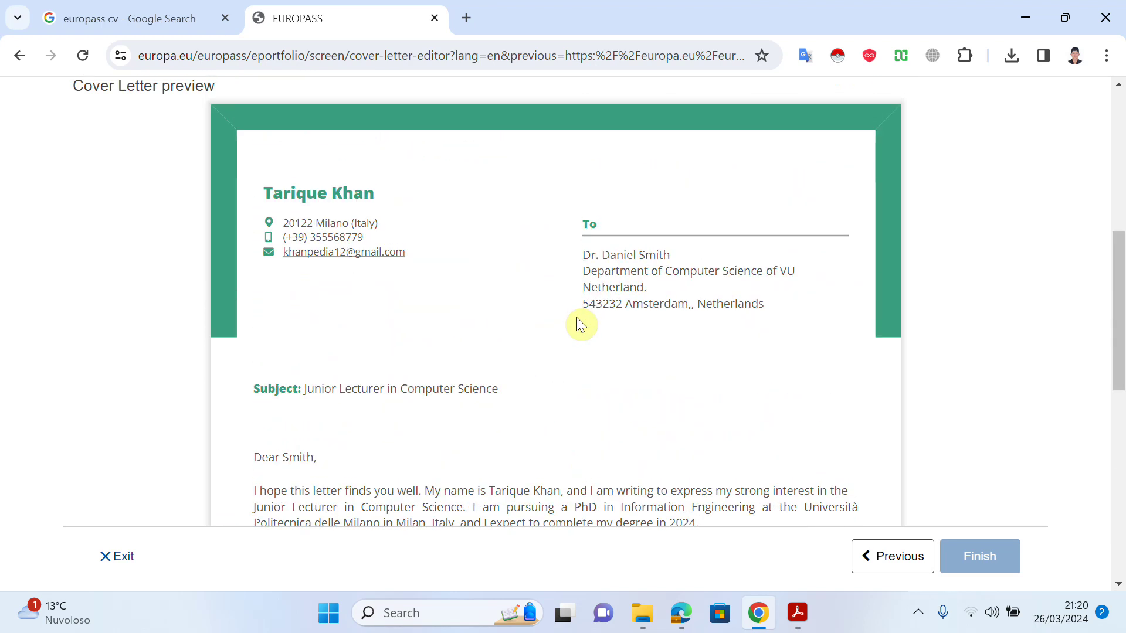
Enter CoverForJob as the letter name, download the PDF, and open it from Chrome's downloads
click(226, 415)
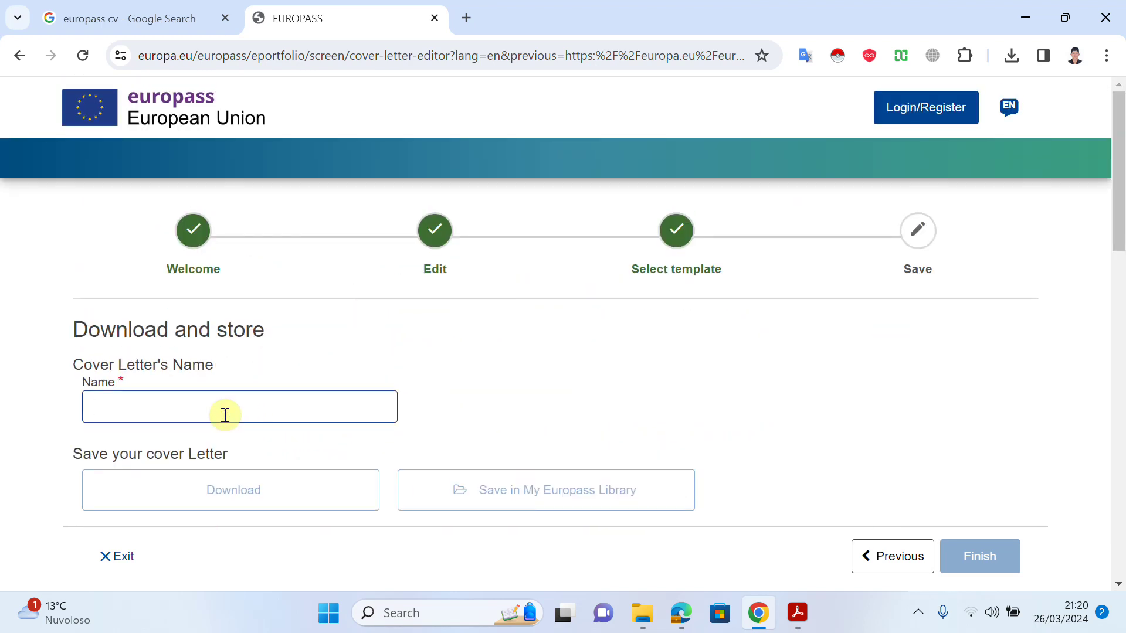
text(CoverForJob)
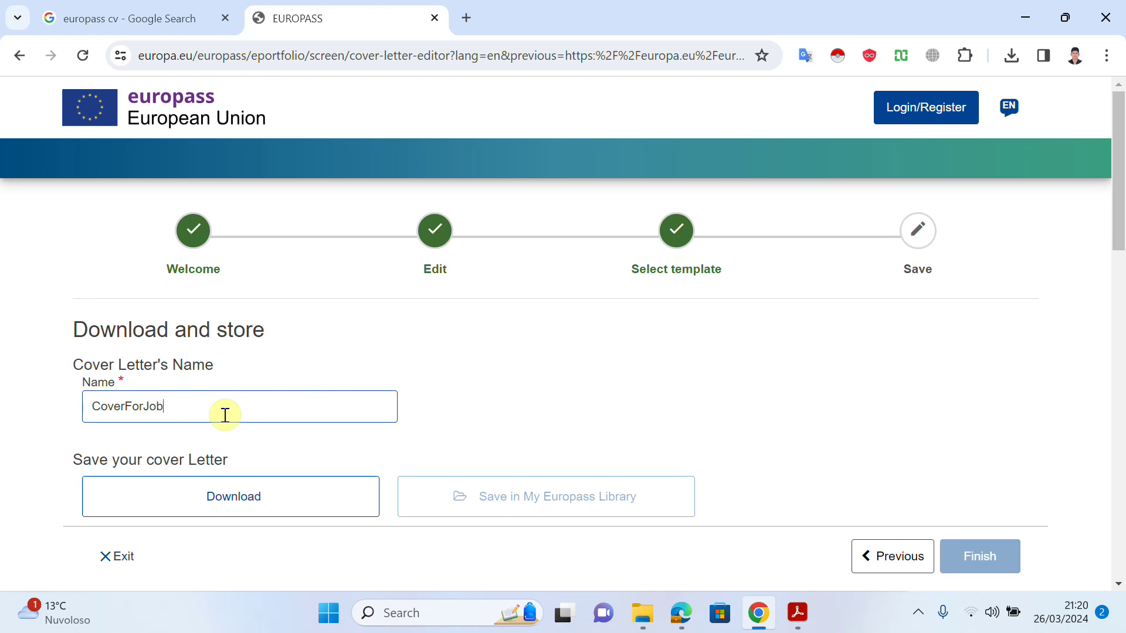
scroll(225, 415, down, 1)
click(229, 429)
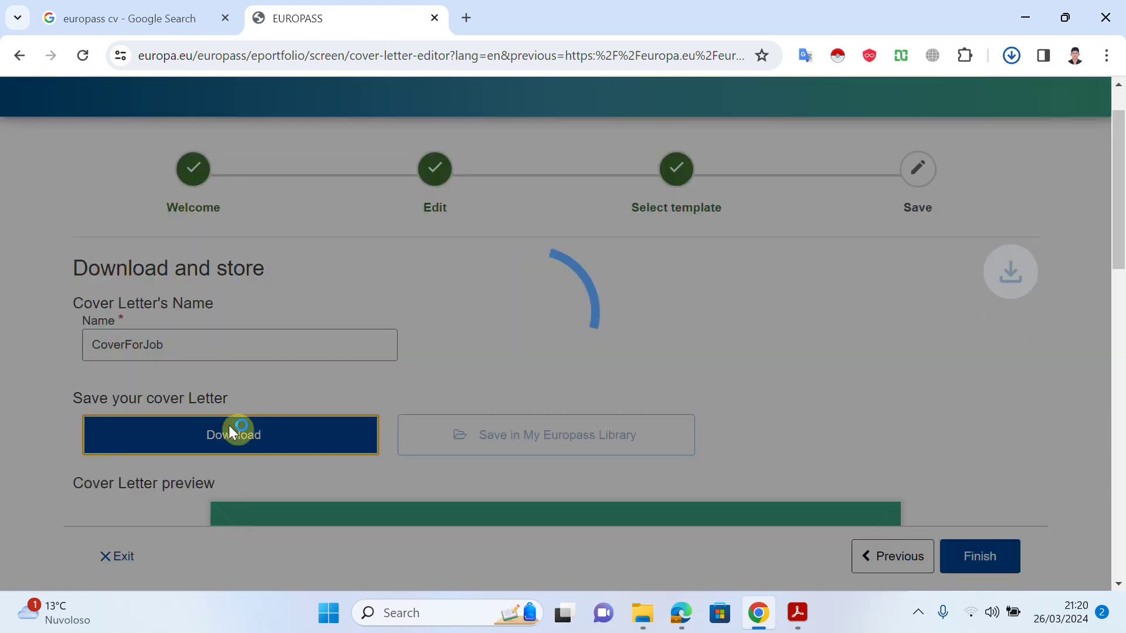
click(871, 89)
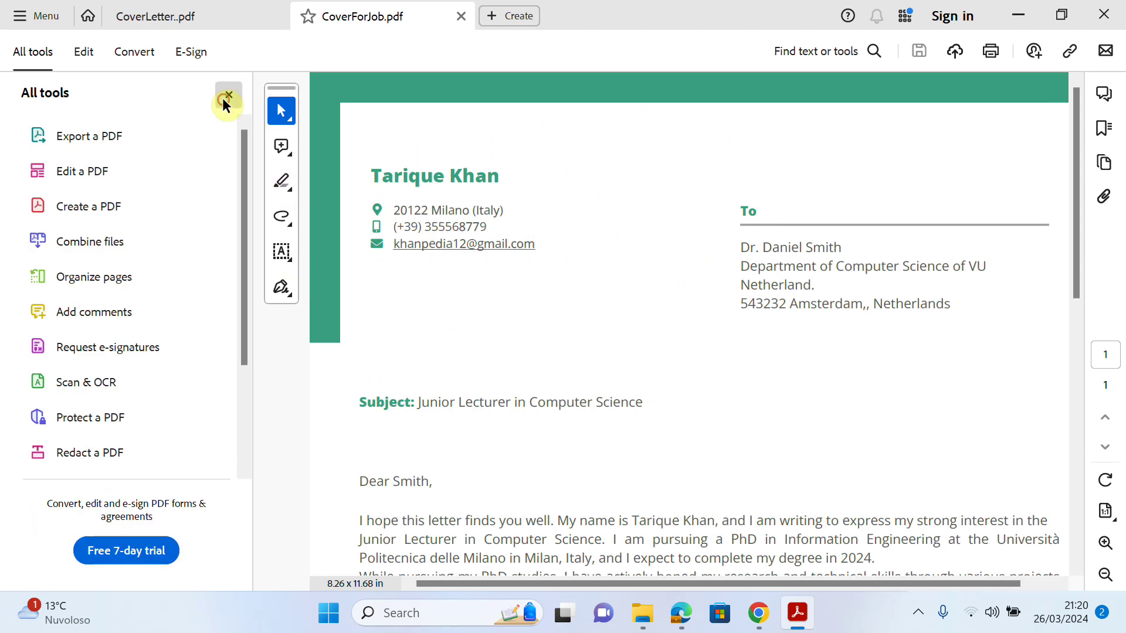
Close the All tools pane and scroll through CoverForJob.pdf to check the green letter
click(227, 99)
scroll(444, 346, down, 8)
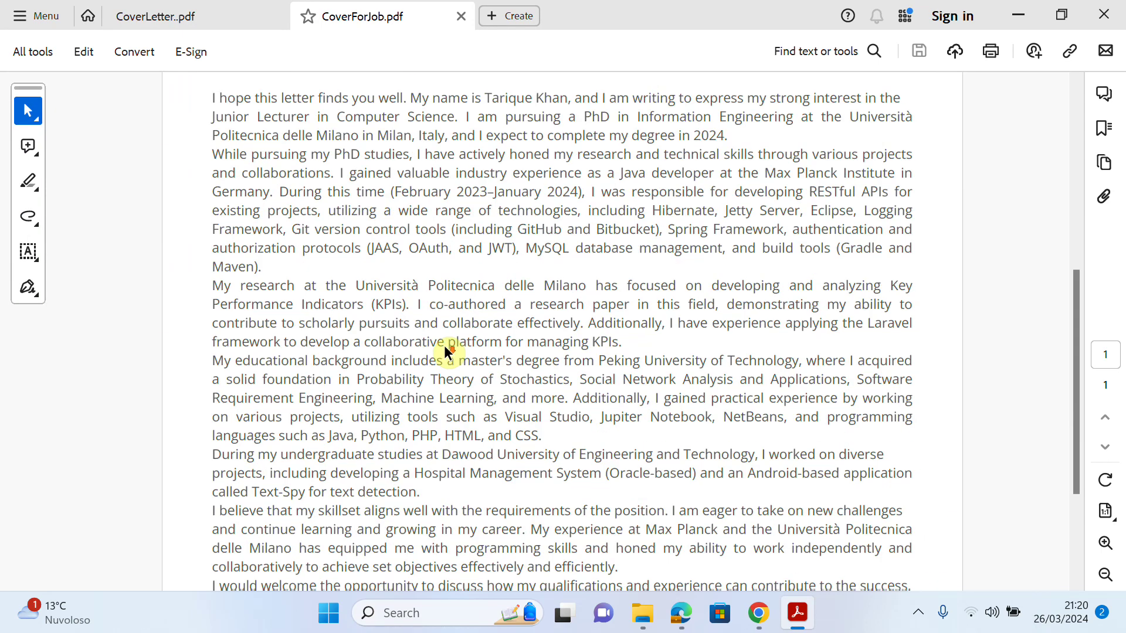
scroll(444, 346, down, 2)
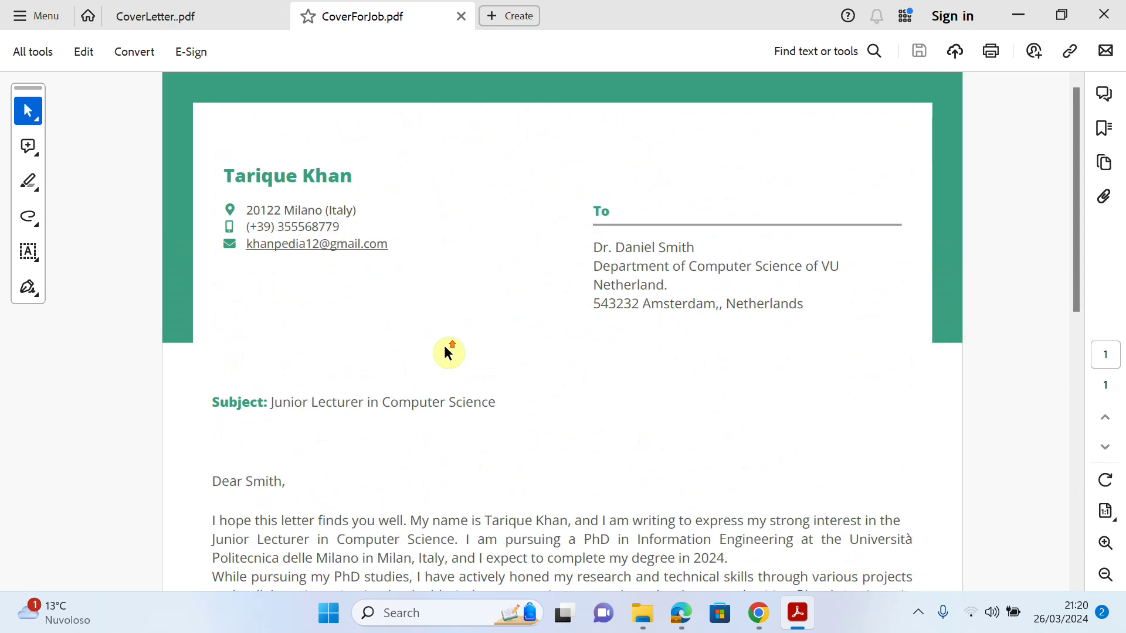
scroll(445, 346, down, 8)
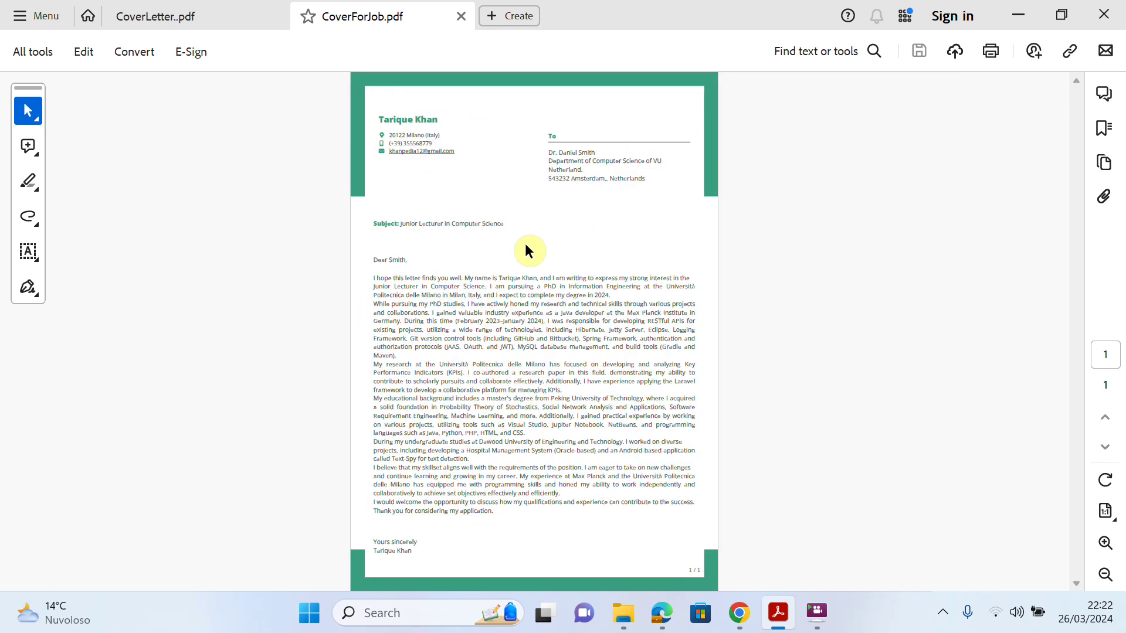
scroll(526, 249, up, 3)
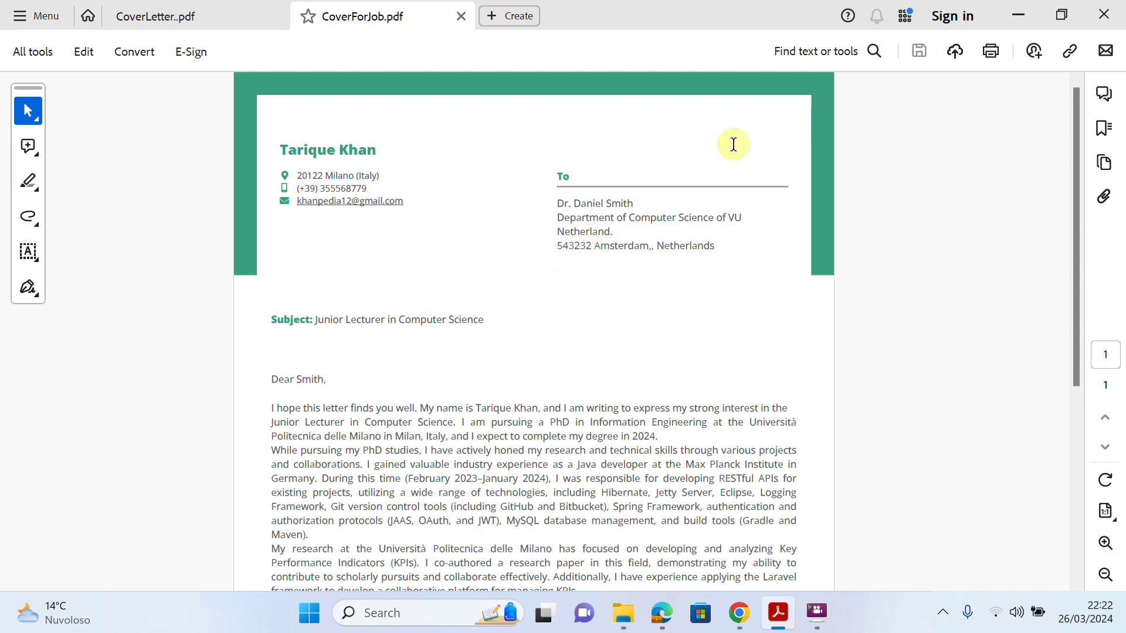
scroll(586, 284, down, 3)
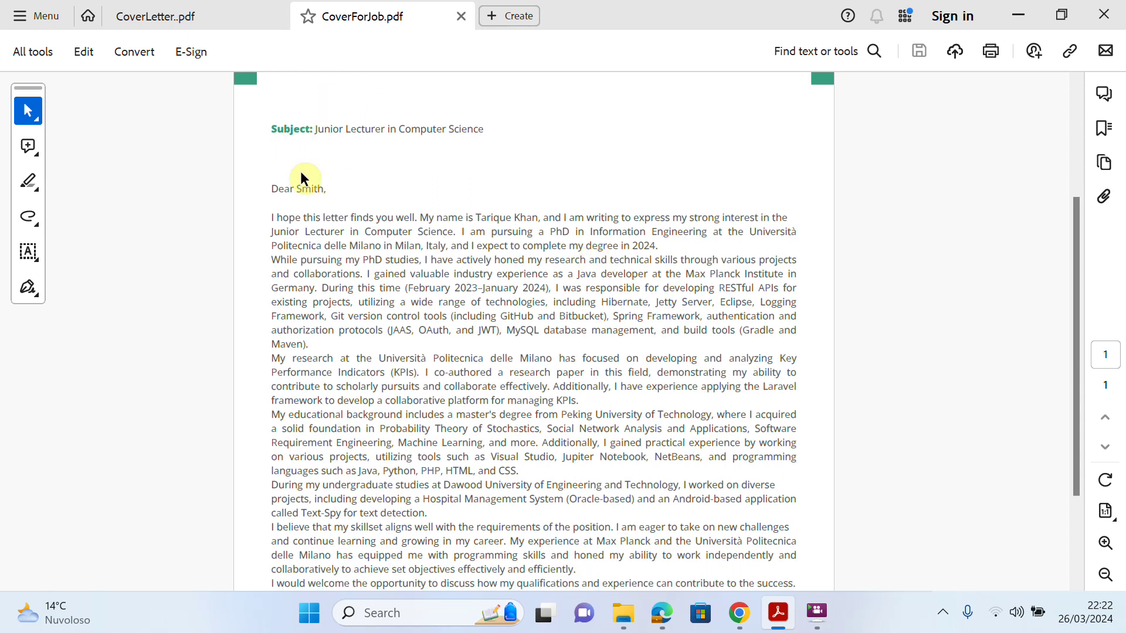
scroll(489, 305, up, 3)
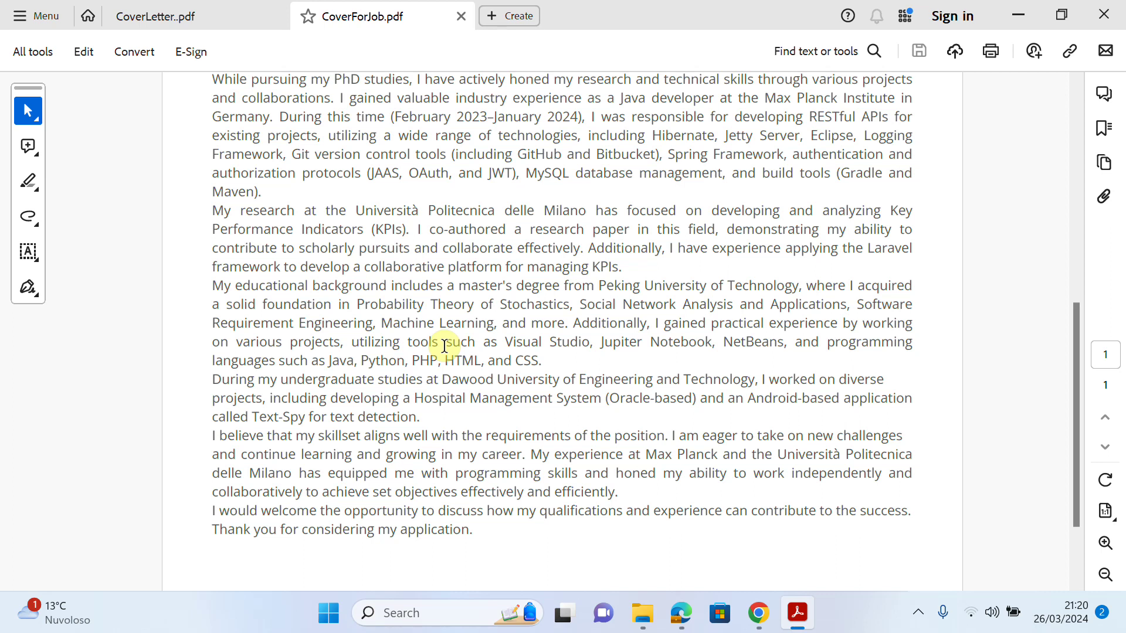
scroll(445, 345, up, 8)
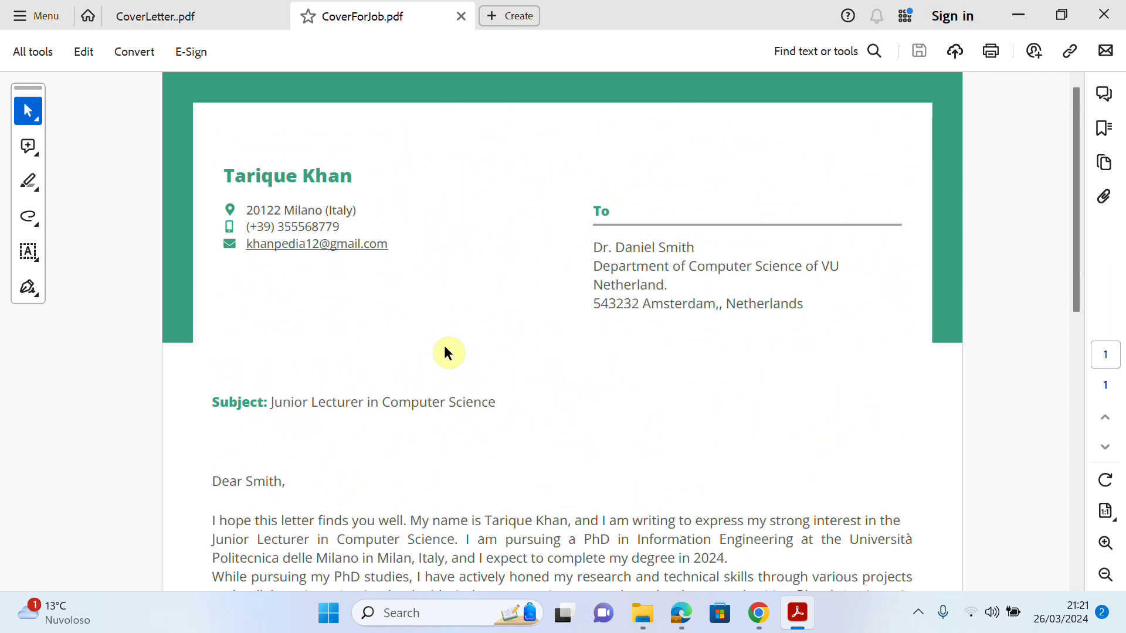